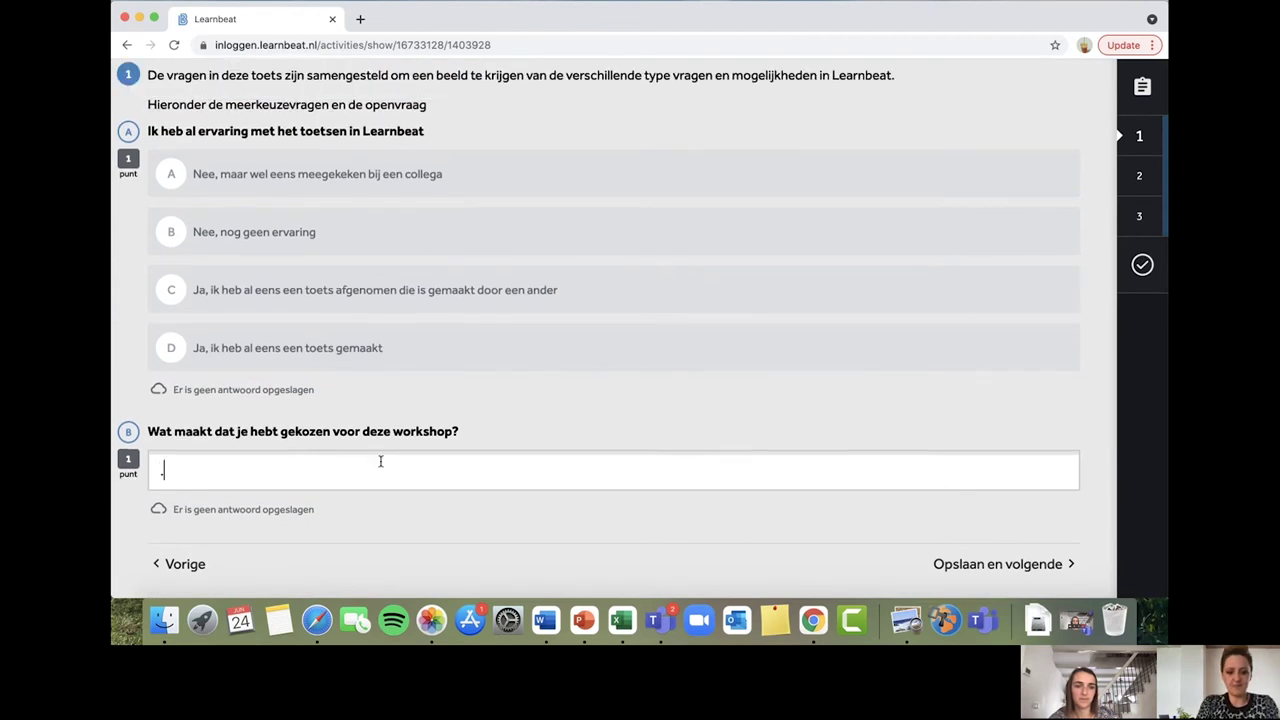
Save question 1, continue to question 2, and choose "socioloog" as the title in part B
{"action": "left_click", "coordinate": [985, 563]}
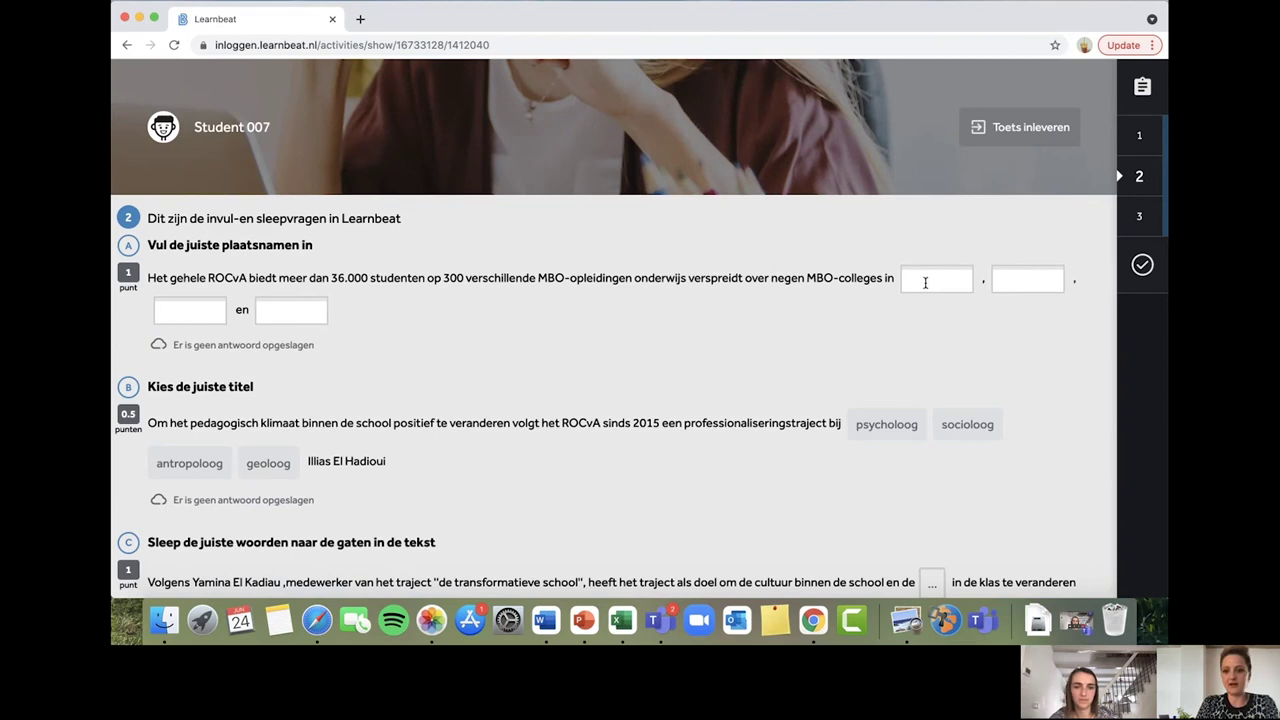
{"action": "left_click", "coordinate": [1012, 279]}
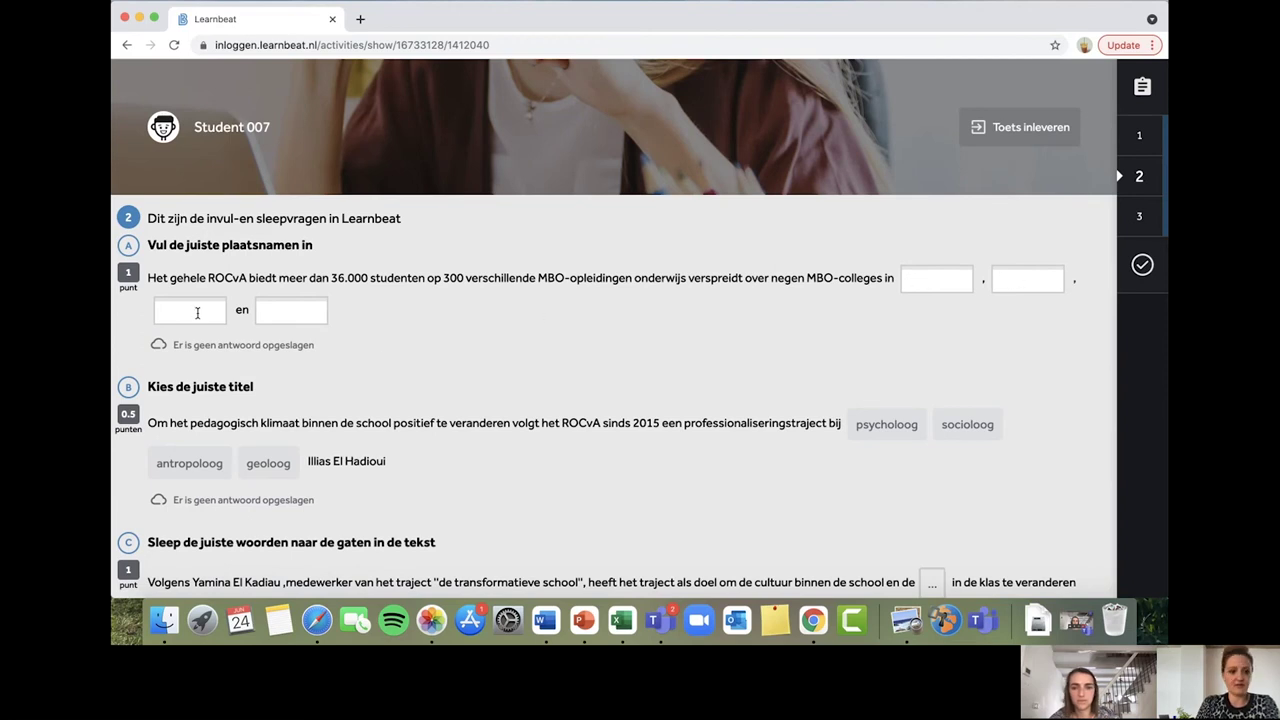
{"action": "scroll", "coordinate": [277, 418], "scroll_direction": "down", "scroll_amount": 2}
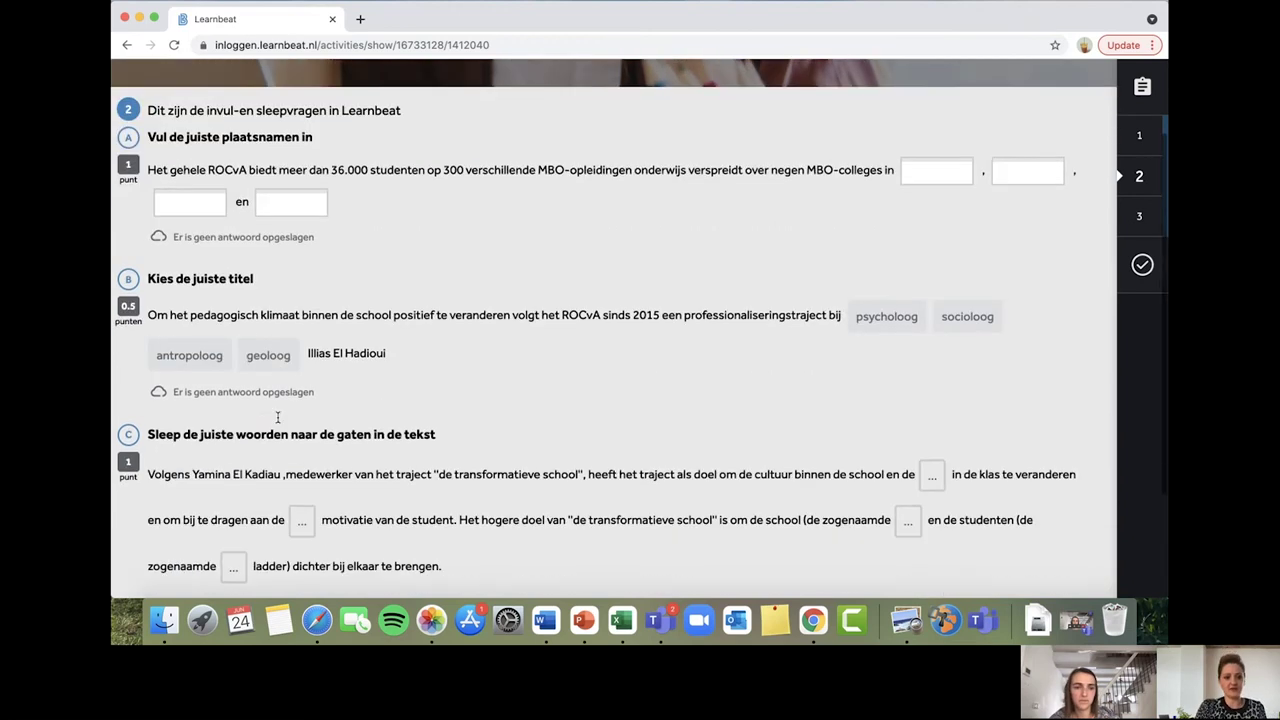
{"action": "left_click", "coordinate": [190, 356]}
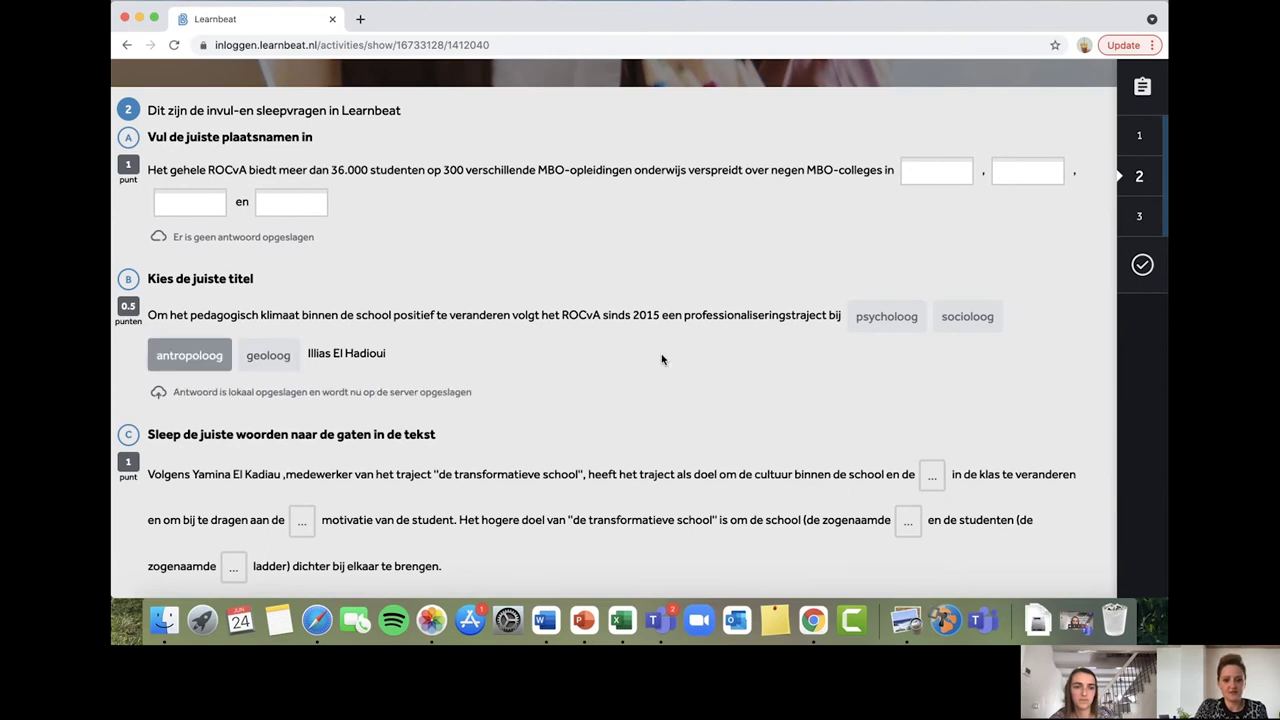
{"action": "left_click", "coordinate": [886, 316]}
{"action": "left_click", "coordinate": [967, 316]}
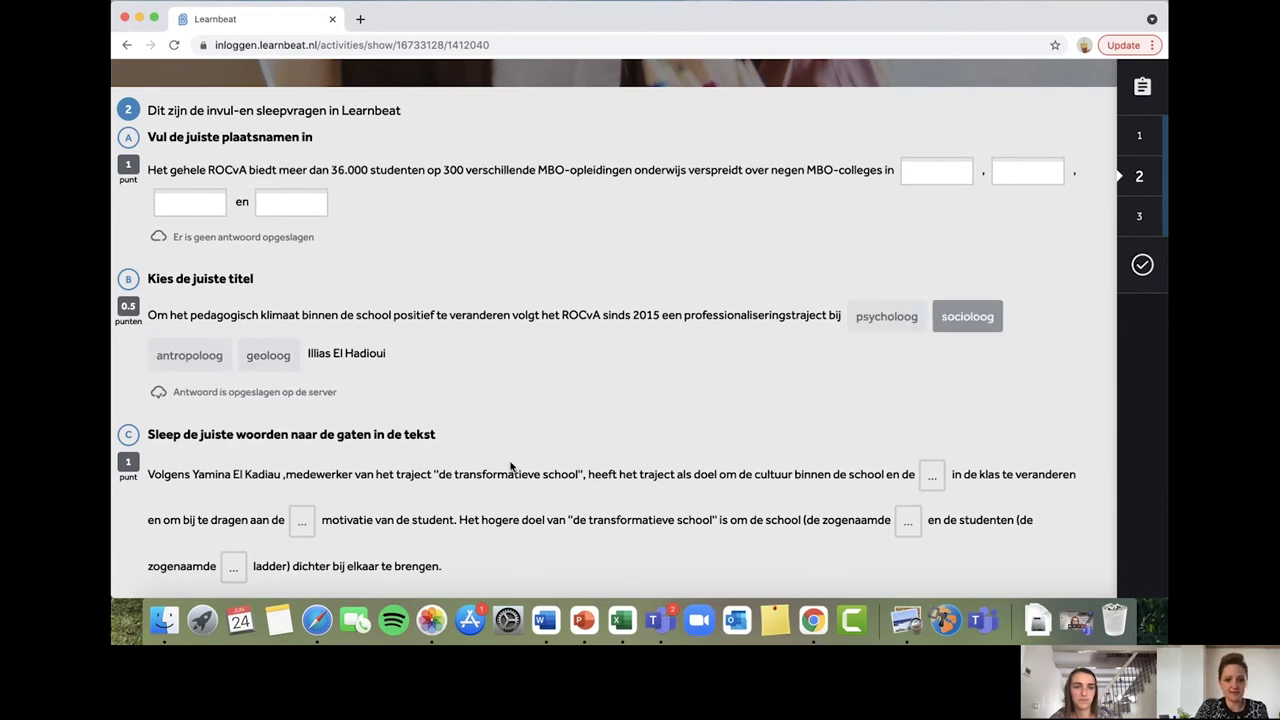
Examine the drag-the-words question 2C with its gap text and word options
{"action": "scroll", "coordinate": [540, 450], "scroll_direction": "down", "scroll_amount": 2}
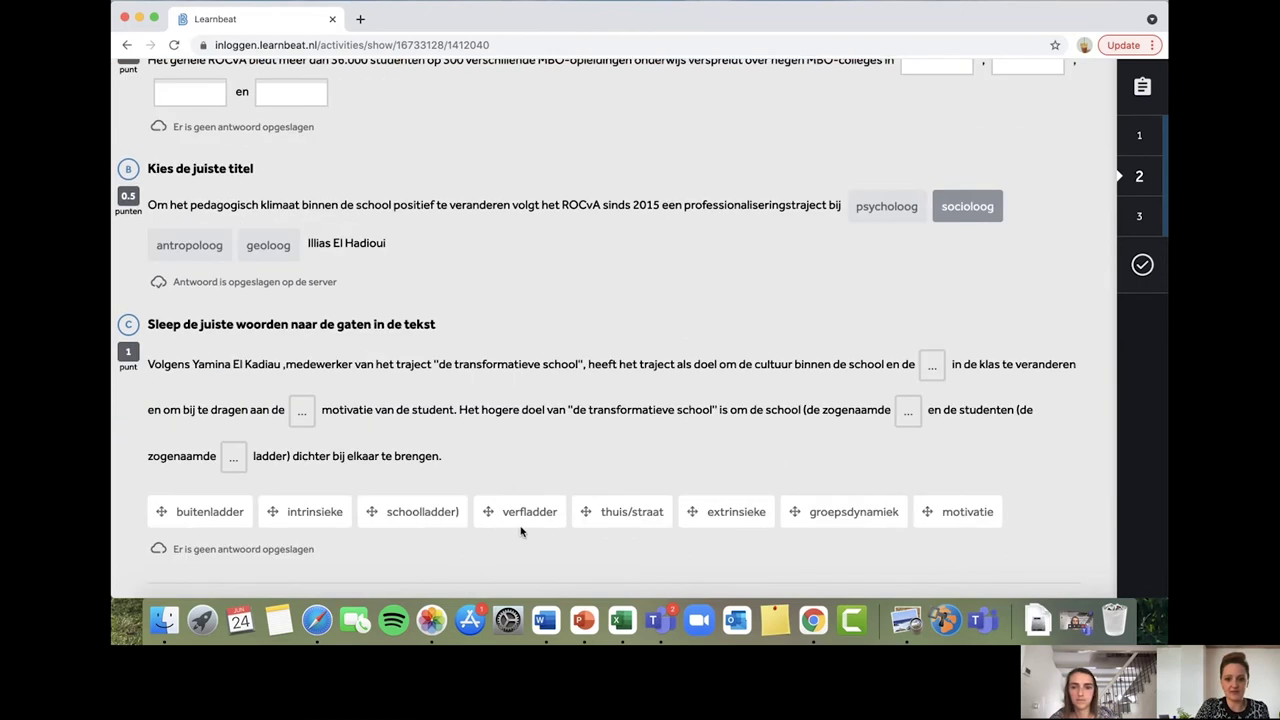
{"action": "left_click_drag", "start_coordinate": [519, 527], "coordinate": [631, 531]}
{"action": "mouse_move", "coordinate": [709, 511]}
{"action": "left_mouse_down"}
{"action": "mouse_move", "coordinate": [894, 429]}
{"action": "mouse_move", "coordinate": [699, 524]}
{"action": "left_mouse_up"}
{"action": "scroll", "coordinate": [699, 524], "scroll_direction": "down", "scroll_amount": 1}
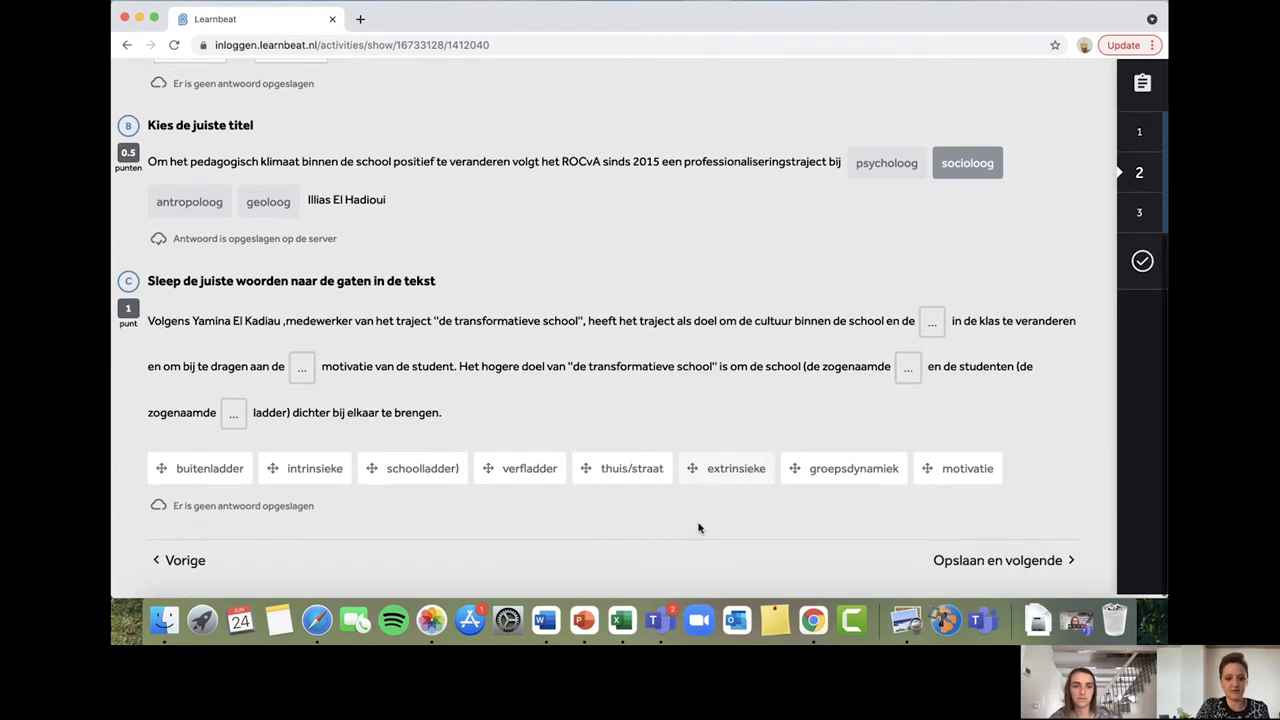
Continue to question 3, mark "hoort" as a verb in part A, and match Heerenveen to Friesland in part B
{"action": "left_click", "coordinate": [995, 563]}
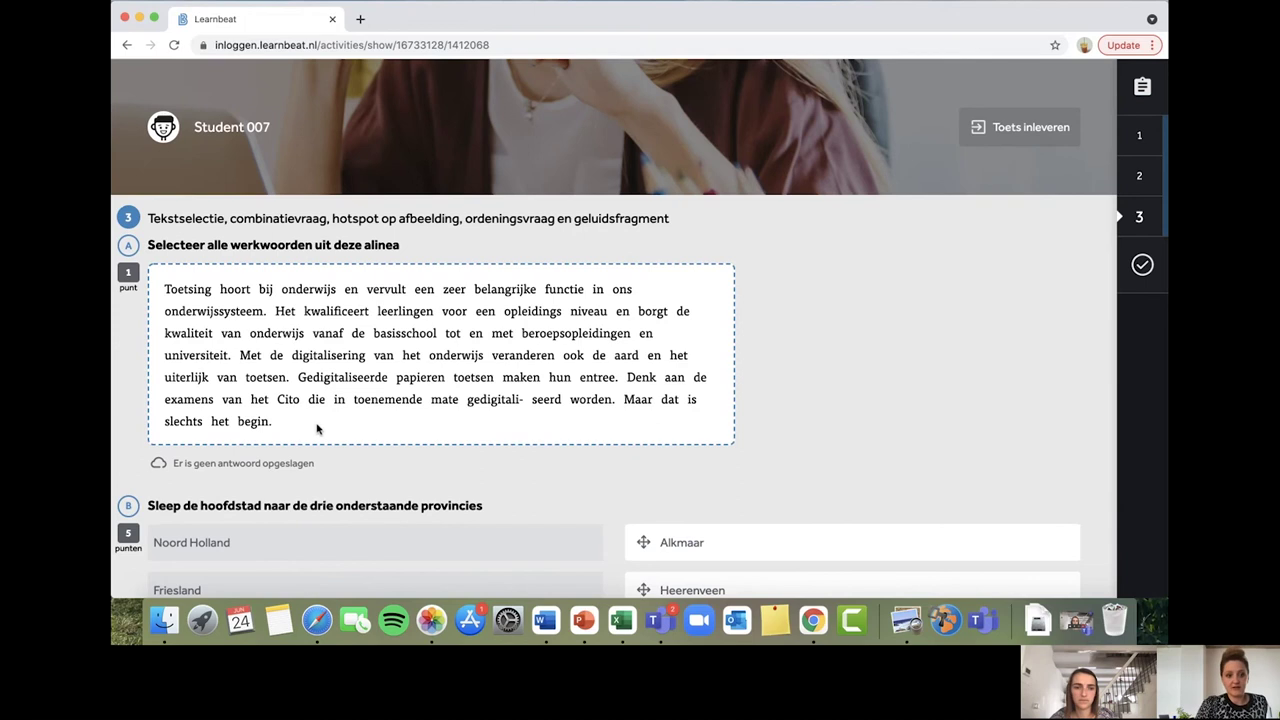
{"action": "left_click", "coordinate": [234, 290]}
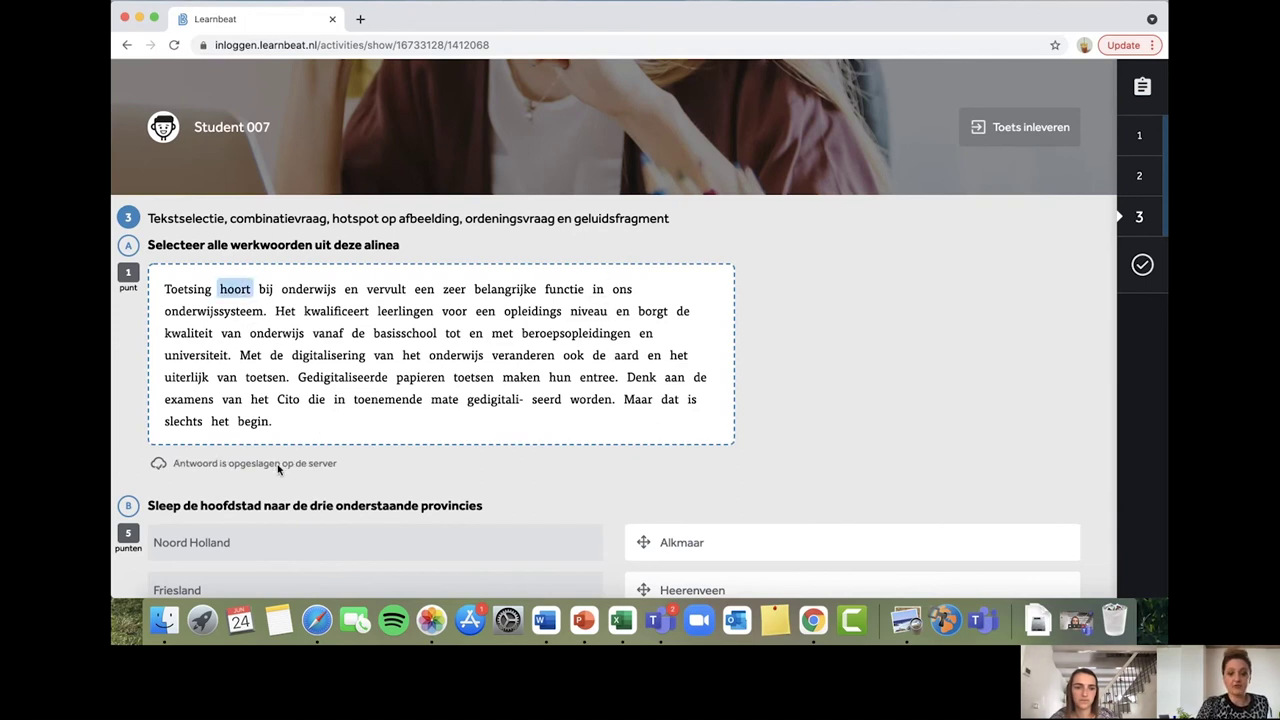
{"action": "scroll", "coordinate": [279, 462], "scroll_direction": "down", "scroll_amount": 4}
{"action": "scroll", "coordinate": [279, 469], "scroll_direction": "down", "scroll_amount": 2}
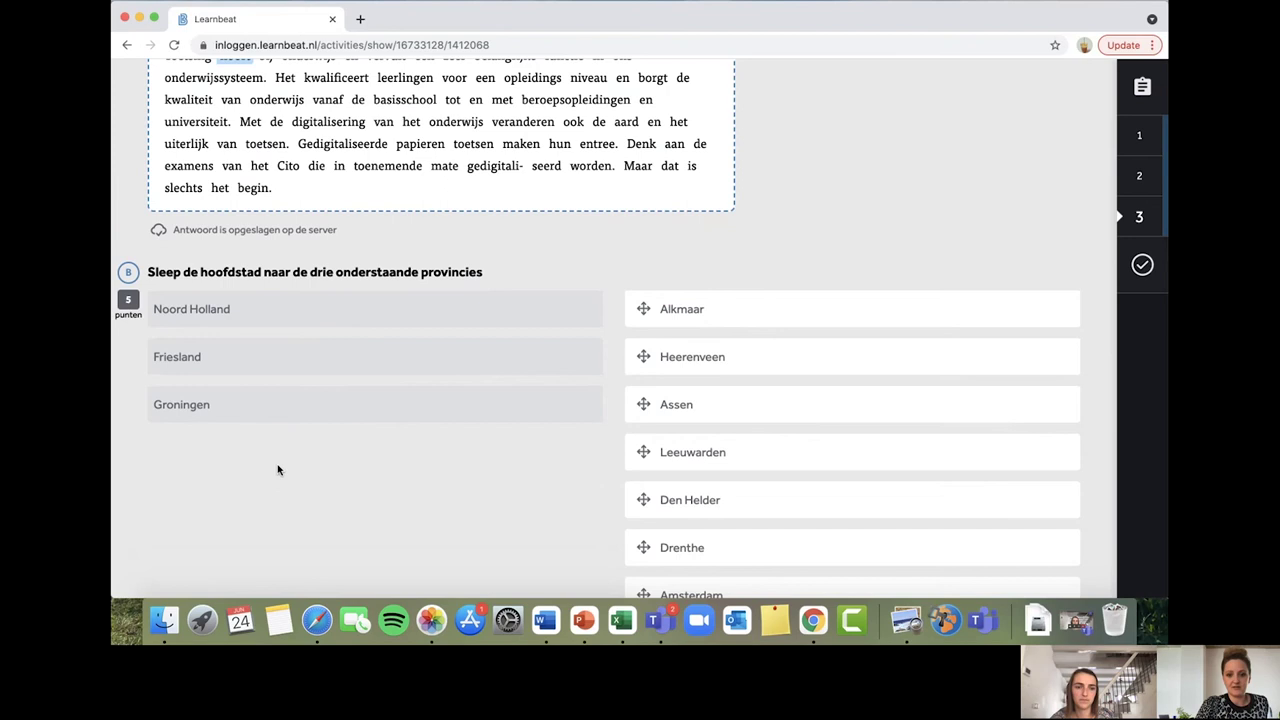
{"action": "left_click_drag", "start_coordinate": [753, 282], "coordinate": [461, 291]}
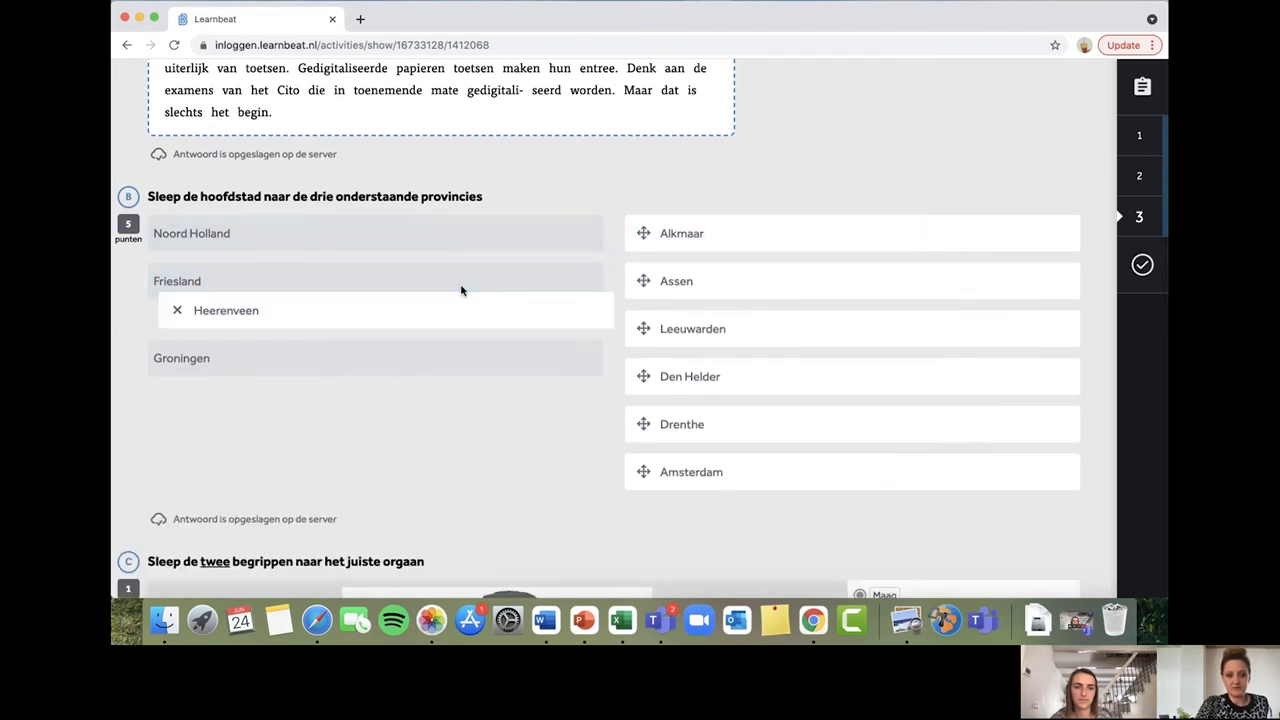
{"action": "left_click_drag", "start_coordinate": [689, 287], "coordinate": [734, 262]}
Play a few seconds of the audio fragment "Welke band zingt deze song?" in question 3 and pause it
{"action": "scroll", "coordinate": [614, 503], "scroll_direction": "down", "scroll_amount": 4}
{"action": "scroll", "coordinate": [614, 503], "scroll_direction": "down", "scroll_amount": 6}
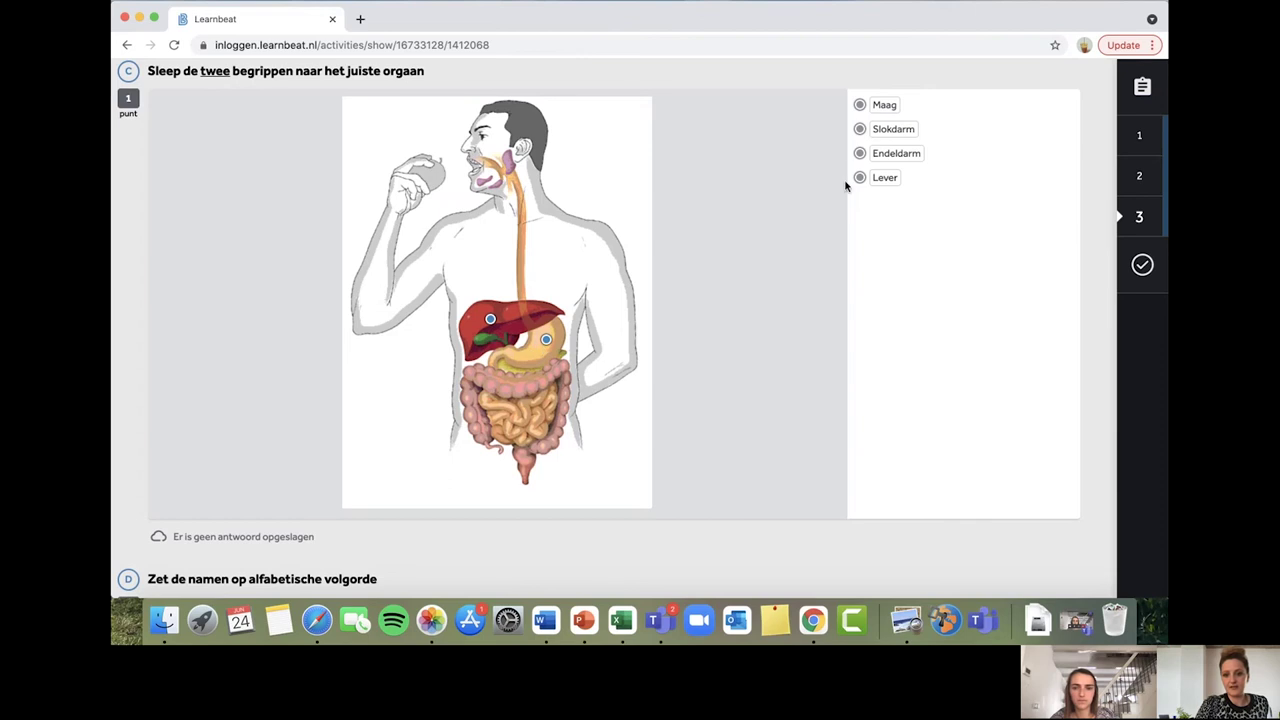
{"action": "scroll", "coordinate": [653, 440], "scroll_direction": "down", "scroll_amount": 2}
{"action": "scroll", "coordinate": [653, 440], "scroll_direction": "down", "scroll_amount": 5}
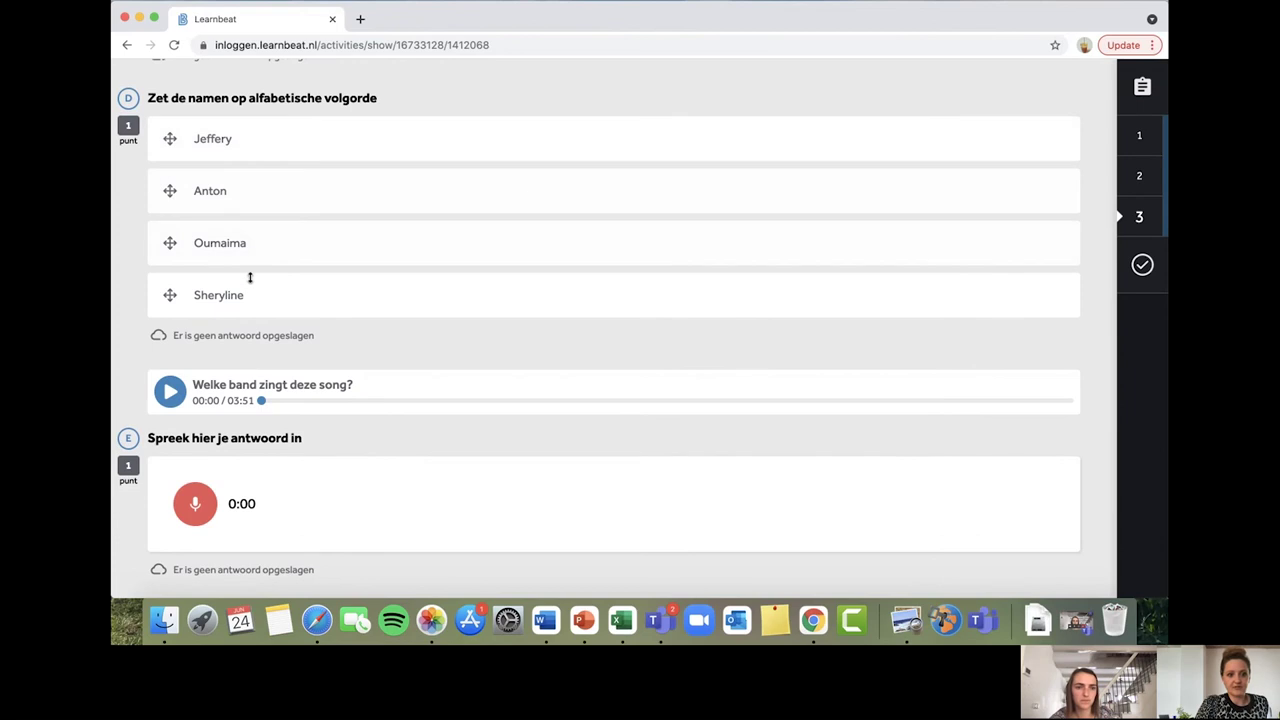
{"action": "scroll", "coordinate": [244, 297], "scroll_direction": "down", "scroll_amount": 1}
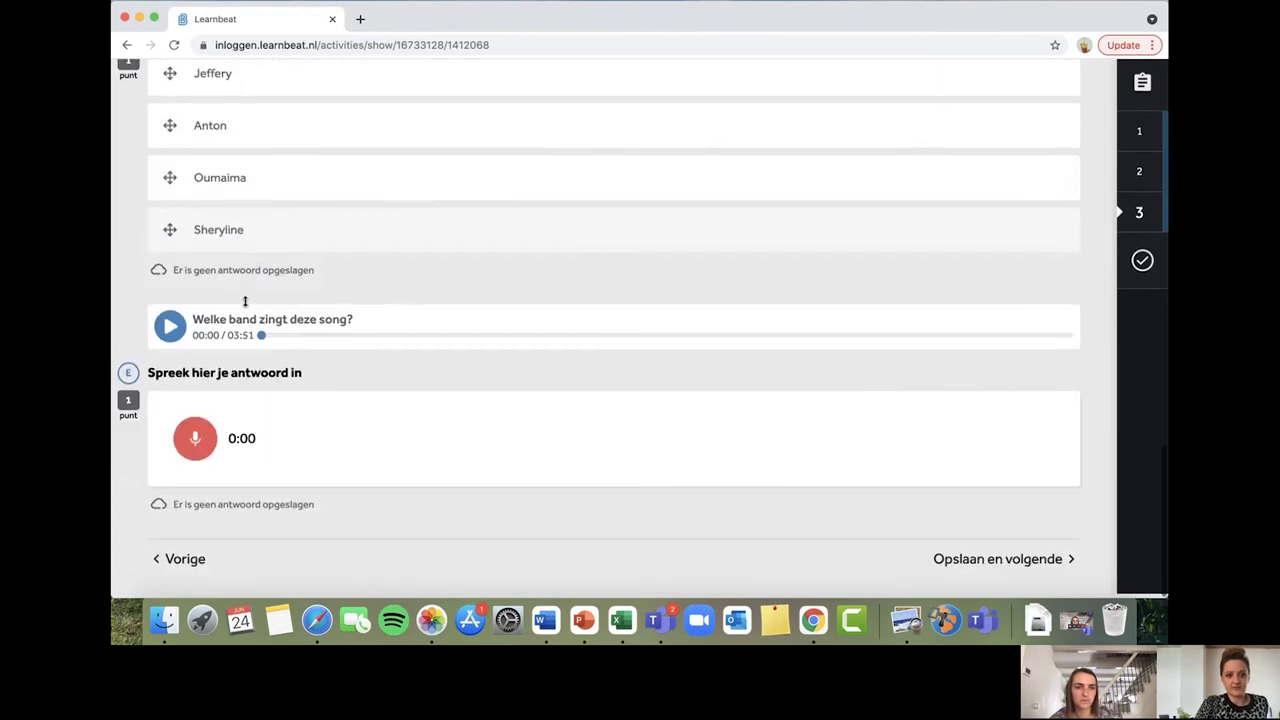
{"action": "left_click", "coordinate": [172, 333]}
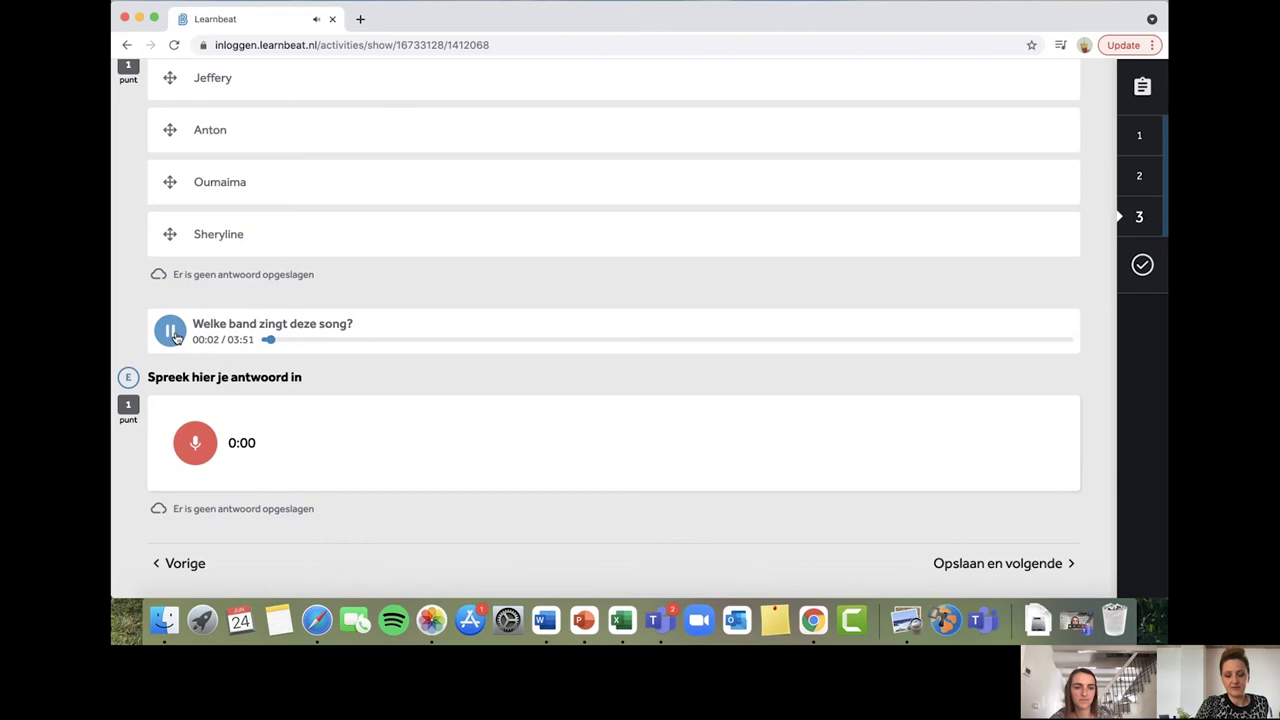
{"action": "left_click", "coordinate": [172, 333]}
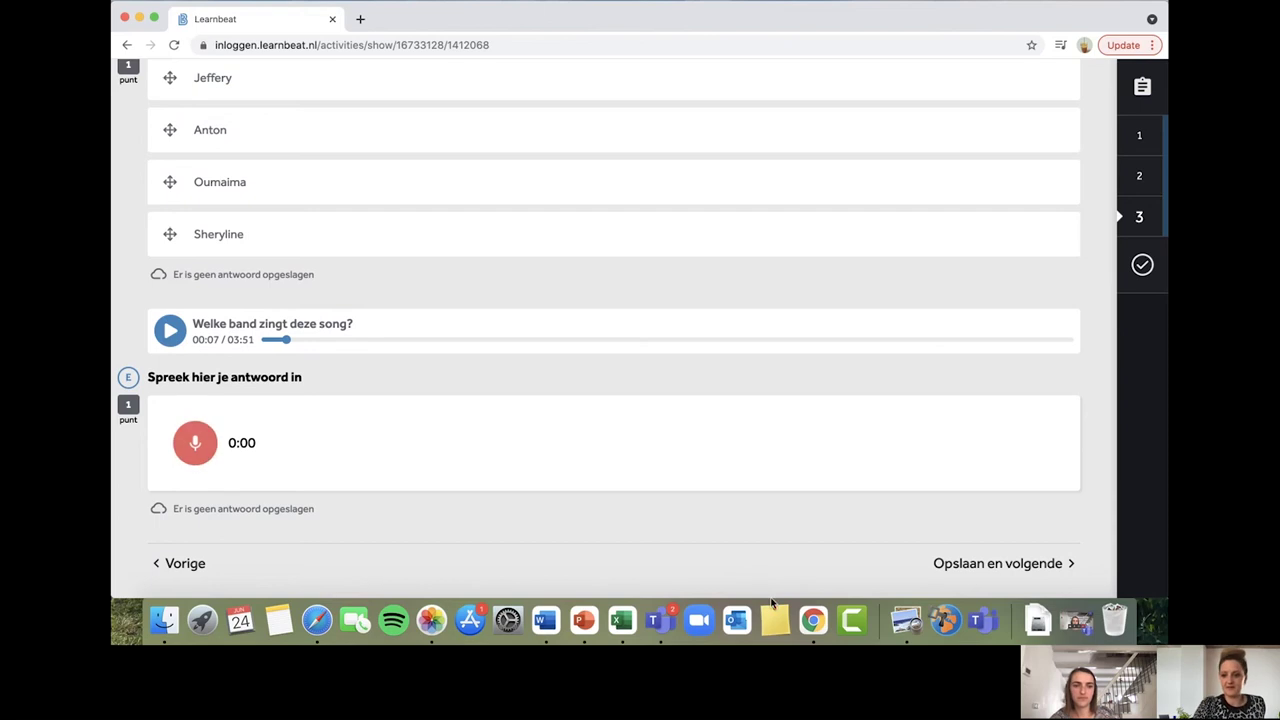
Save question 3, return from the end-of-test overview to question 1, and answer part A with "Nee, nog geen ervaring"
{"action": "left_click", "coordinate": [988, 566]}
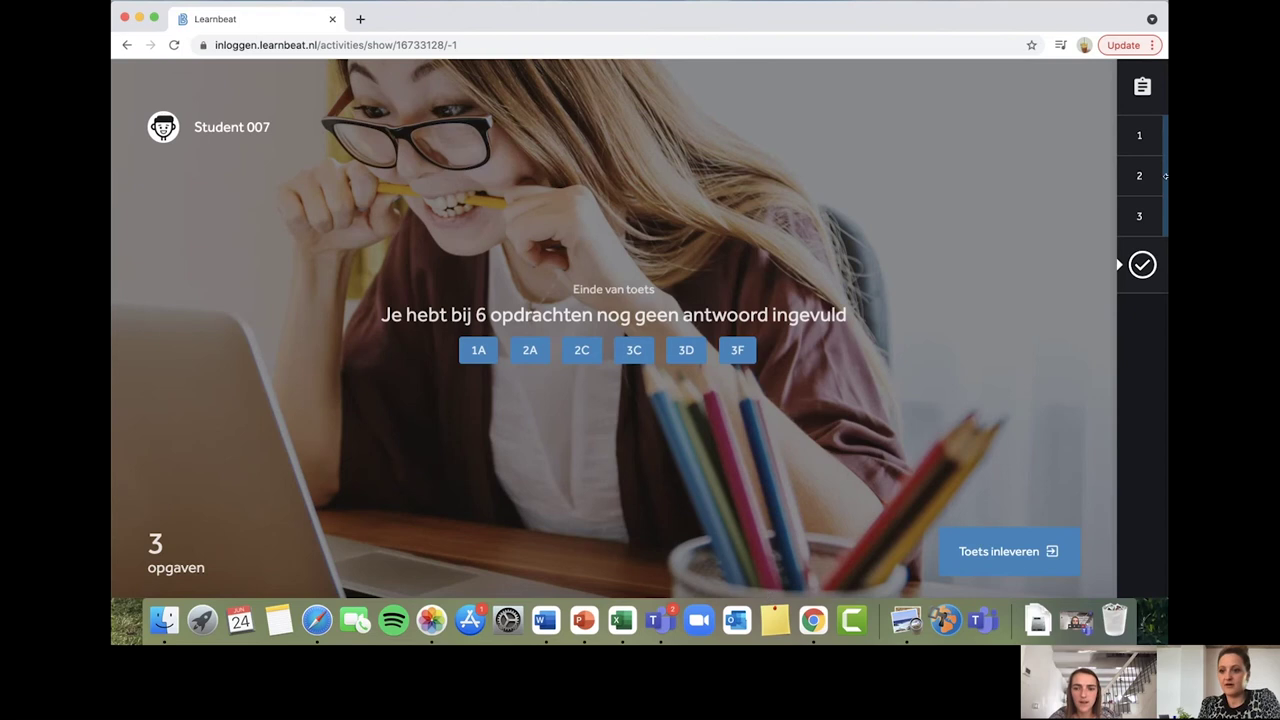
{"action": "left_click", "coordinate": [1147, 131]}
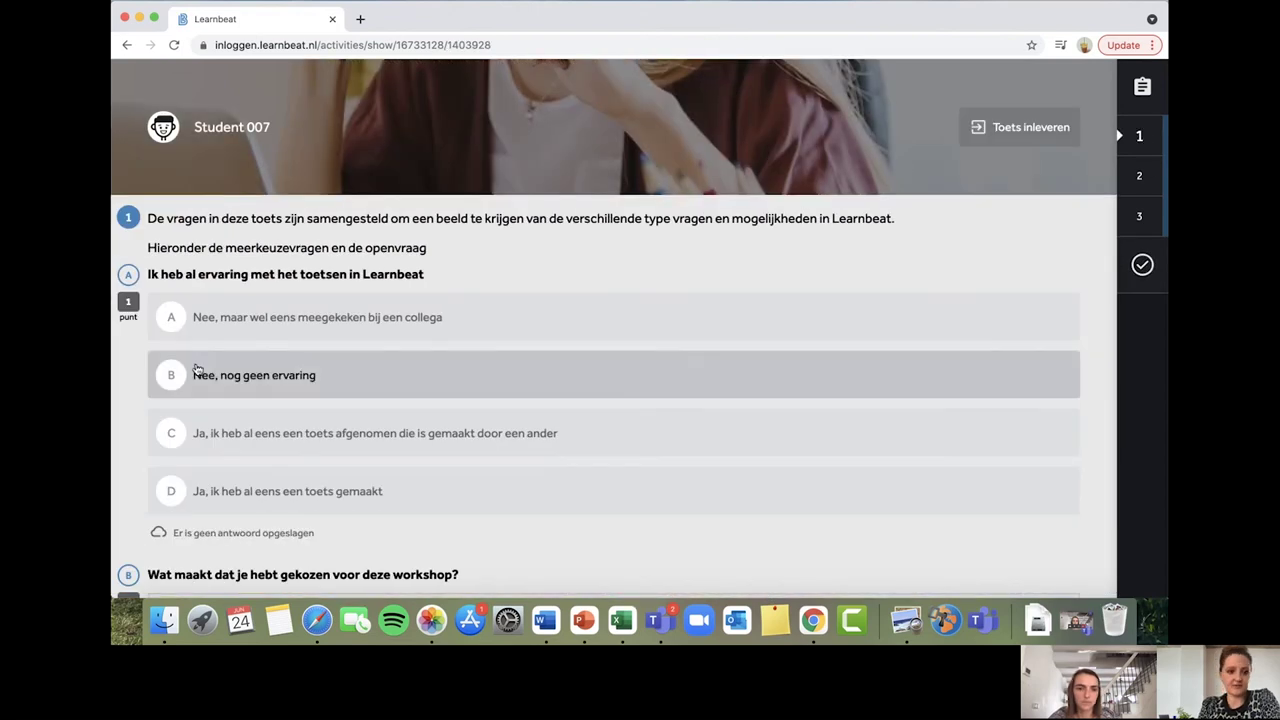
{"action": "scroll", "coordinate": [198, 369], "scroll_direction": "down", "scroll_amount": 1}
{"action": "left_click", "coordinate": [240, 309]}
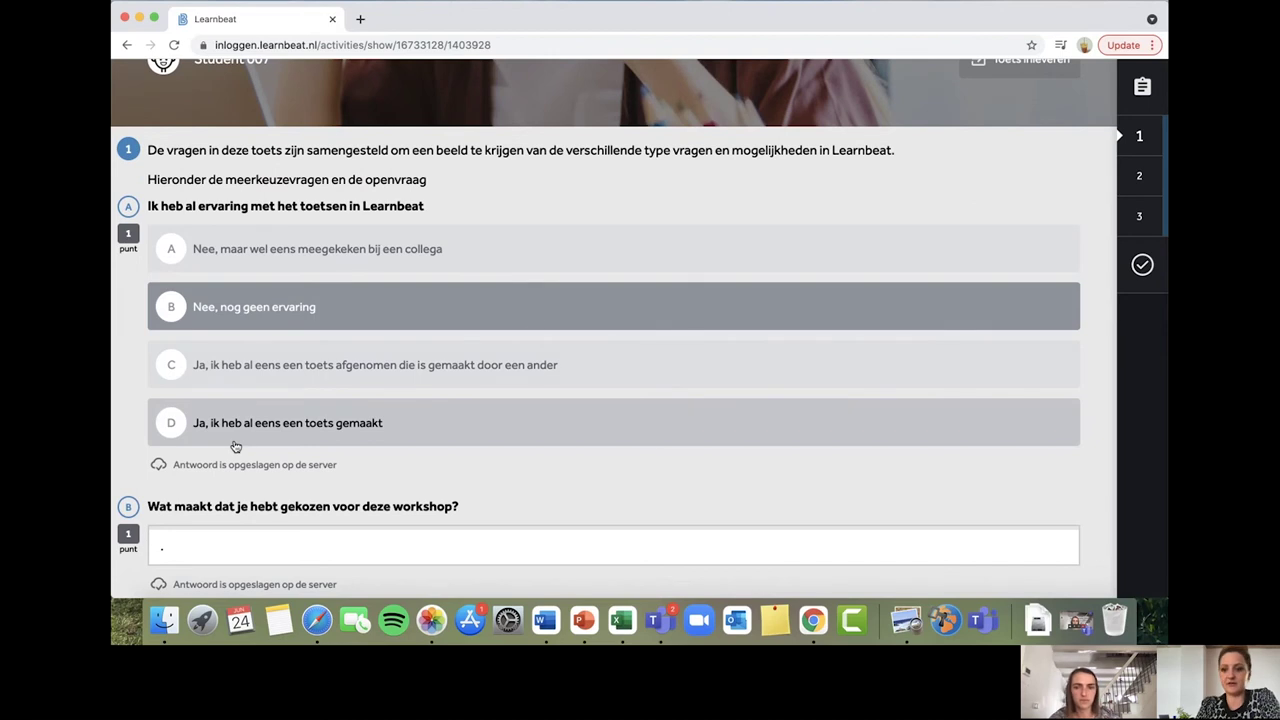
Examine questions 2 and 3 again, including the text selection, province matching, organ image and name ordering parts
{"action": "left_click", "coordinate": [1139, 176]}
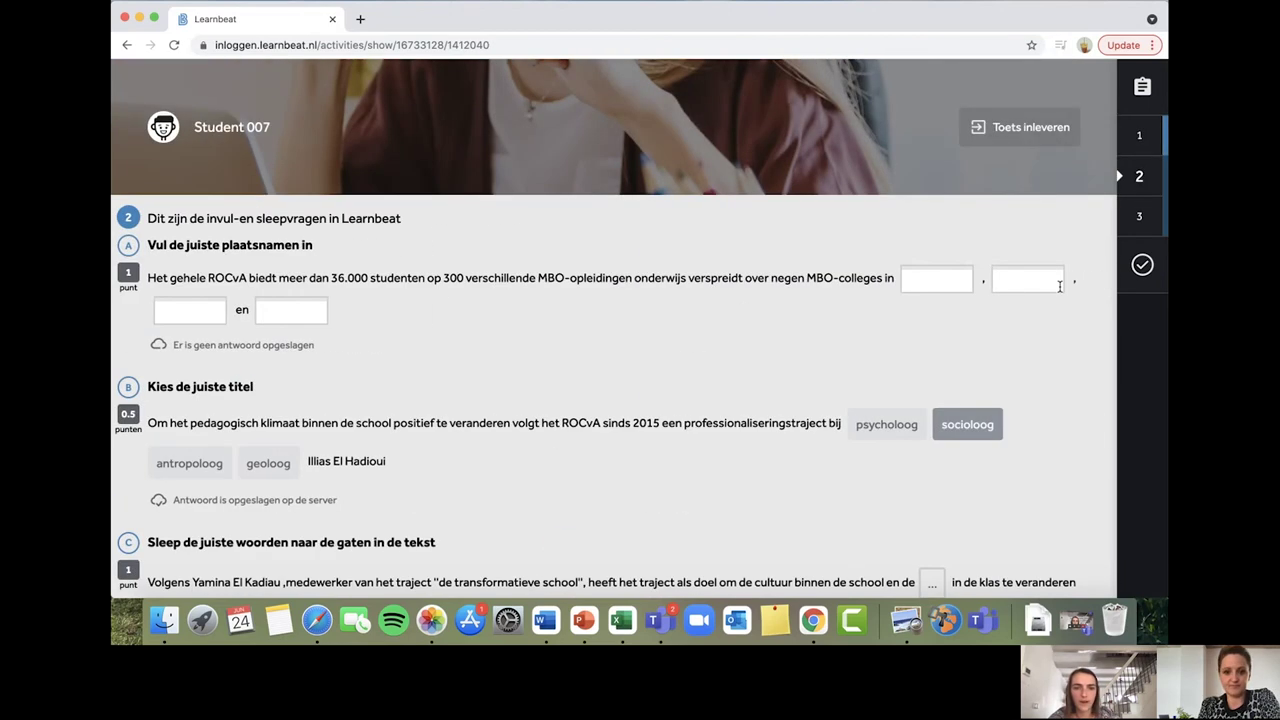
{"action": "left_click", "coordinate": [1139, 216]}
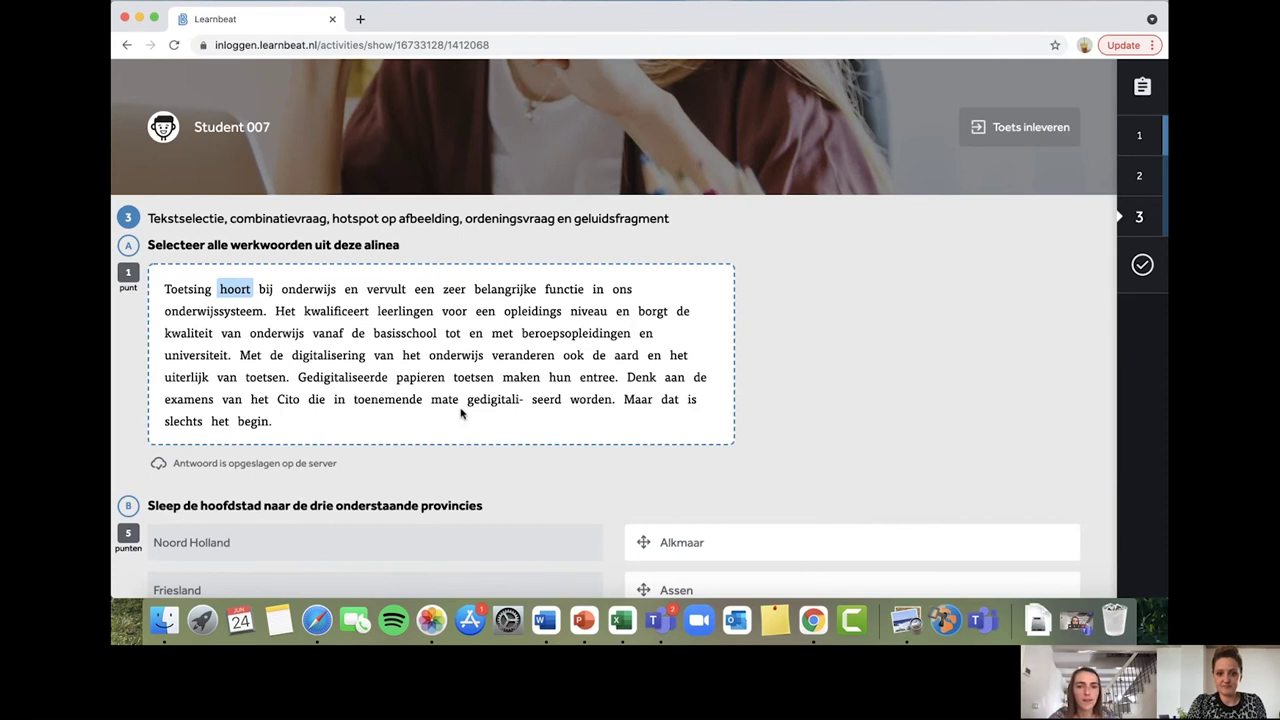
{"action": "scroll", "coordinate": [461, 412], "scroll_direction": "down", "scroll_amount": 4}
{"action": "scroll", "coordinate": [461, 412], "scroll_direction": "up", "scroll_amount": 3}
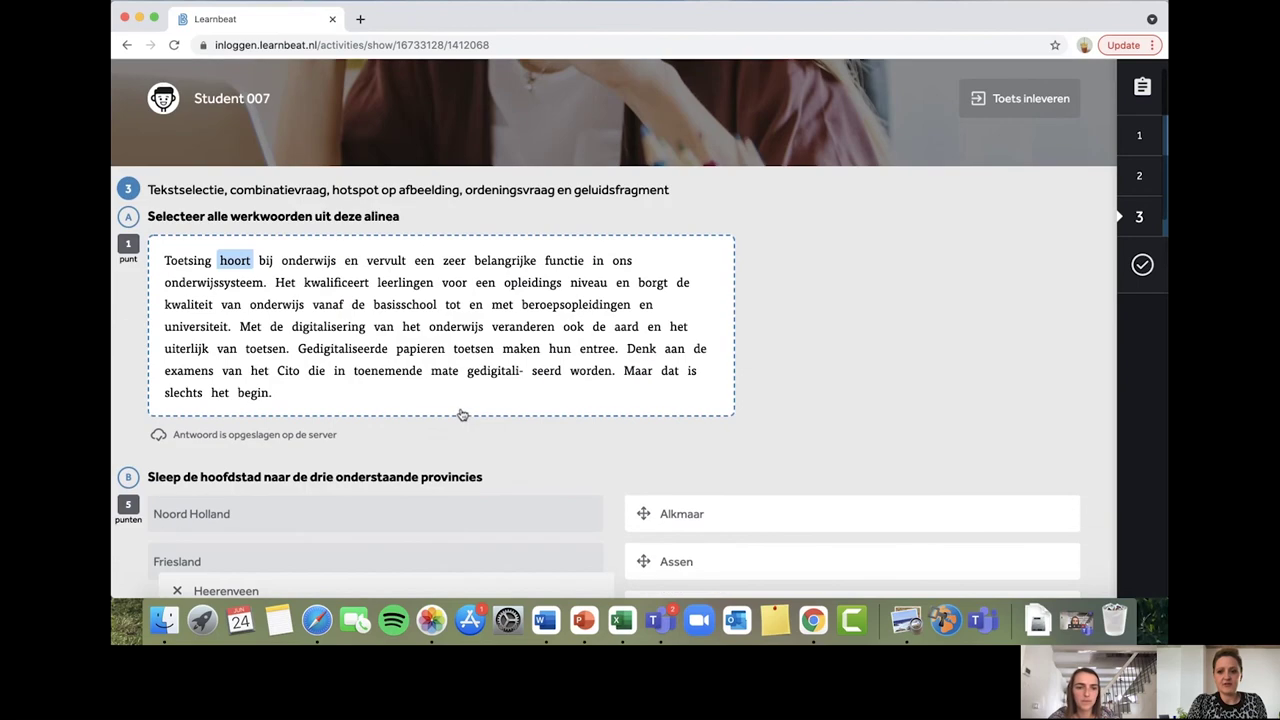
{"action": "scroll", "coordinate": [461, 412], "scroll_direction": "up", "scroll_amount": 1}
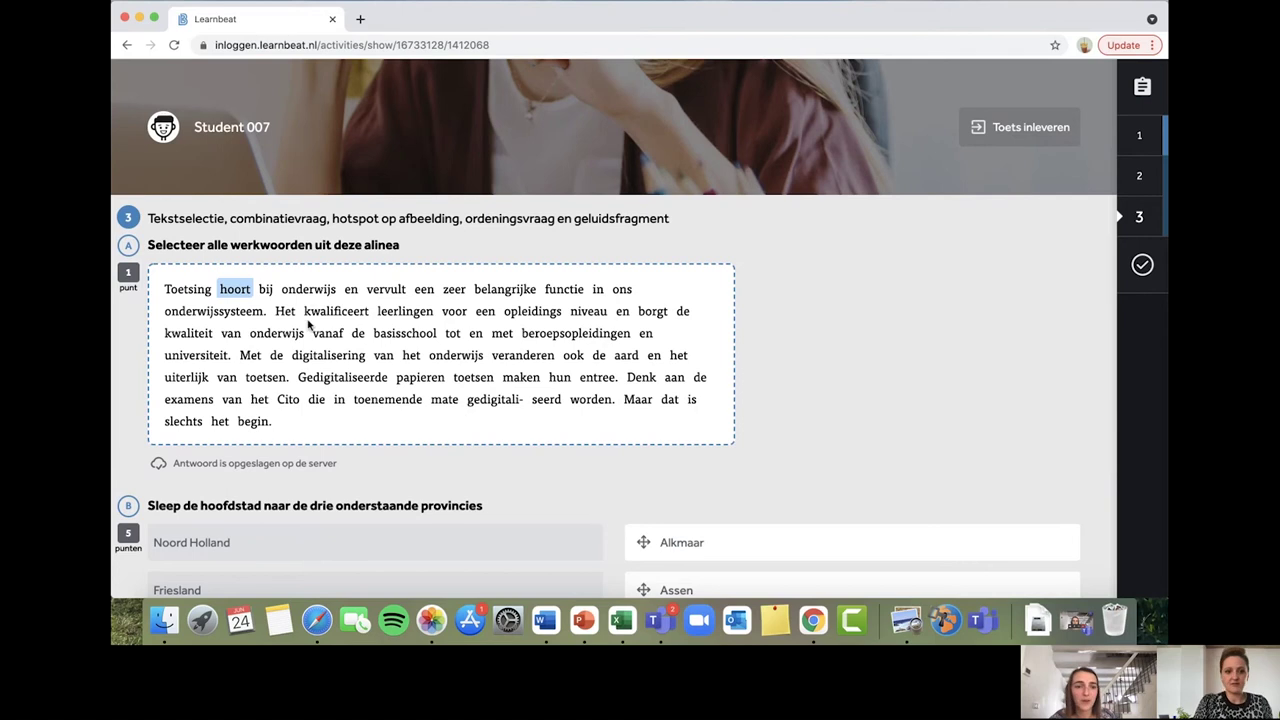
{"action": "scroll", "coordinate": [876, 409], "scroll_direction": "down", "scroll_amount": 8}
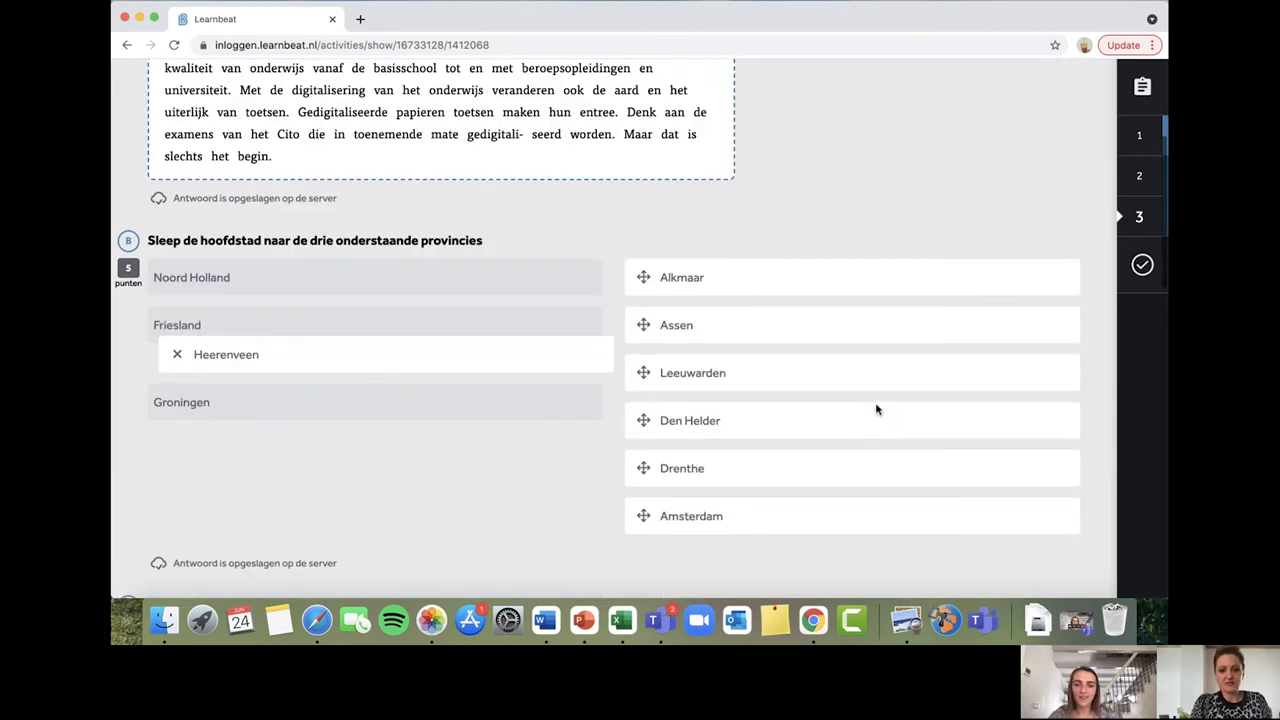
{"action": "scroll", "coordinate": [876, 405], "scroll_direction": "up", "scroll_amount": 8}
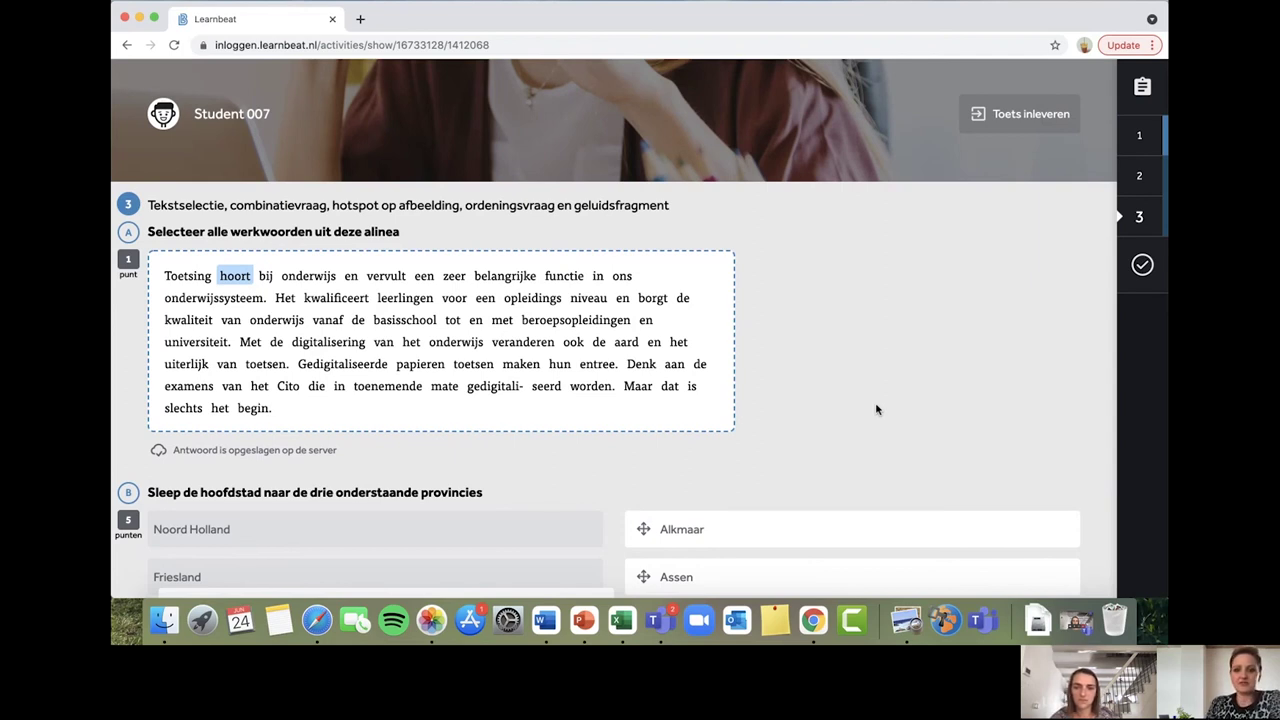
{"action": "scroll", "coordinate": [876, 409], "scroll_direction": "up", "scroll_amount": 1}
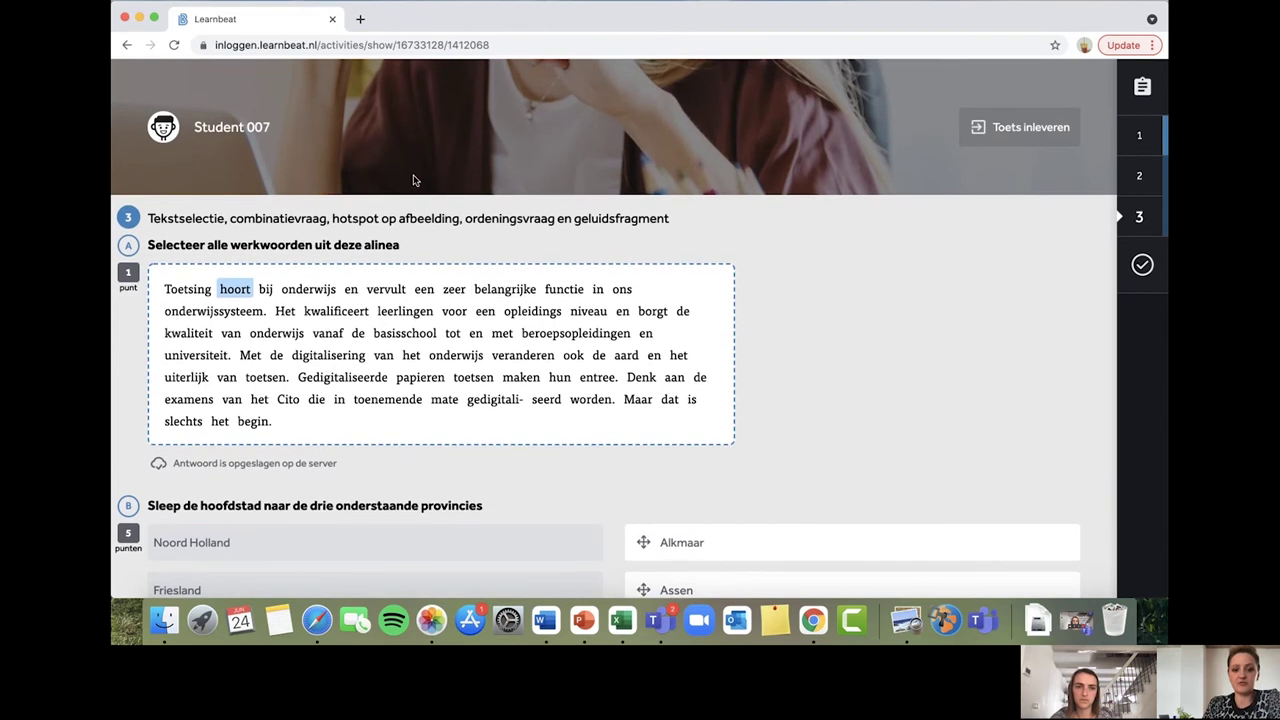
{"action": "scroll", "coordinate": [413, 180], "scroll_direction": "down", "scroll_amount": 5}
{"action": "scroll", "coordinate": [413, 177], "scroll_direction": "down", "scroll_amount": 2}
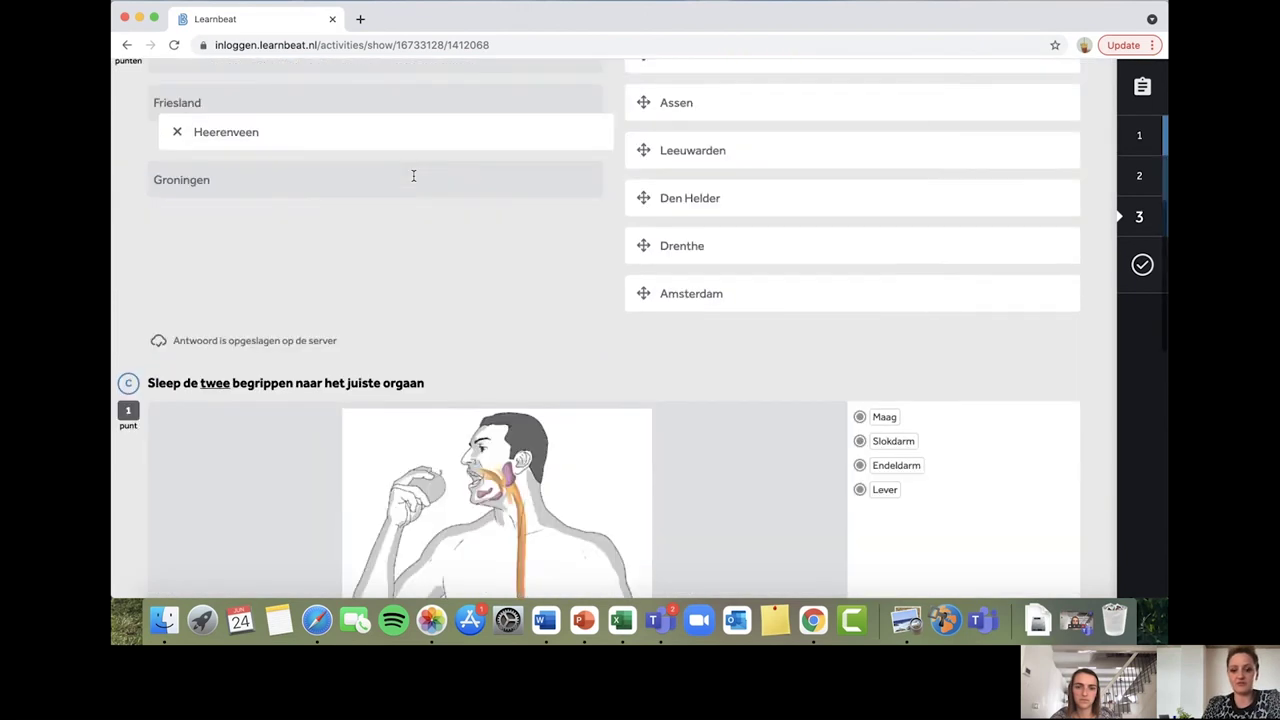
{"action": "scroll", "coordinate": [413, 177], "scroll_direction": "down", "scroll_amount": 10}
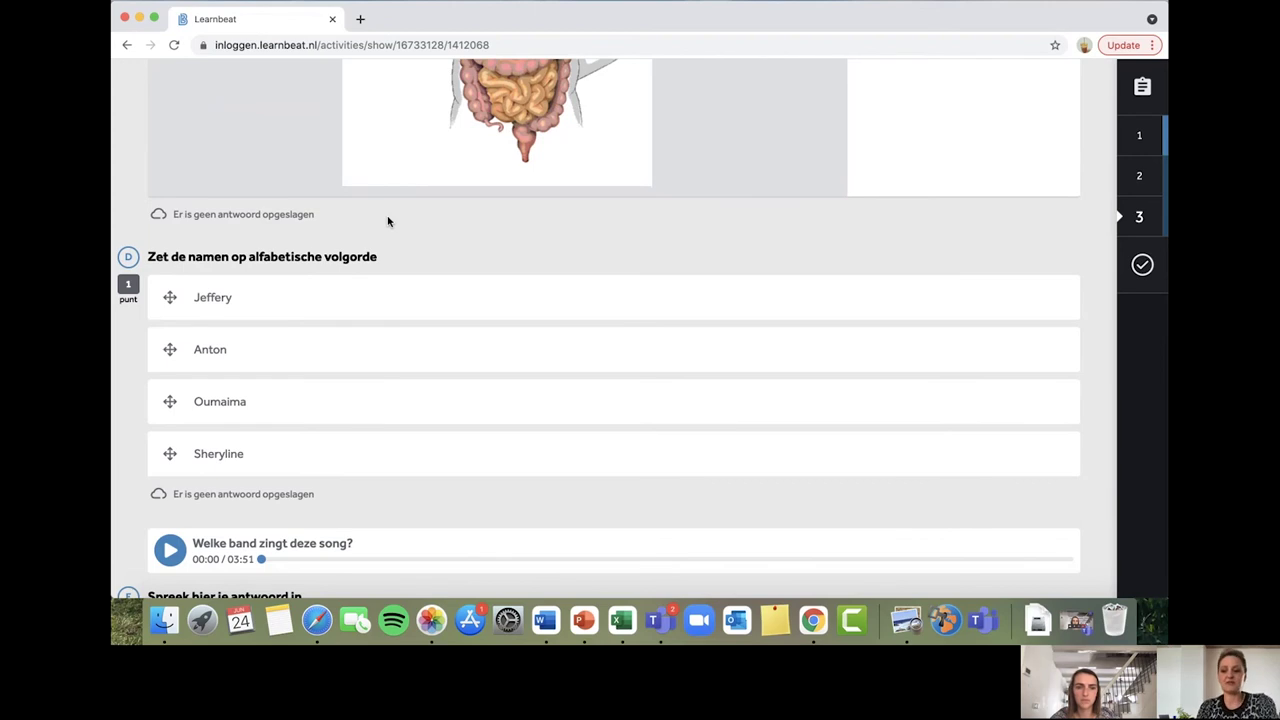
{"action": "scroll", "coordinate": [388, 221], "scroll_direction": "up", "scroll_amount": 15}
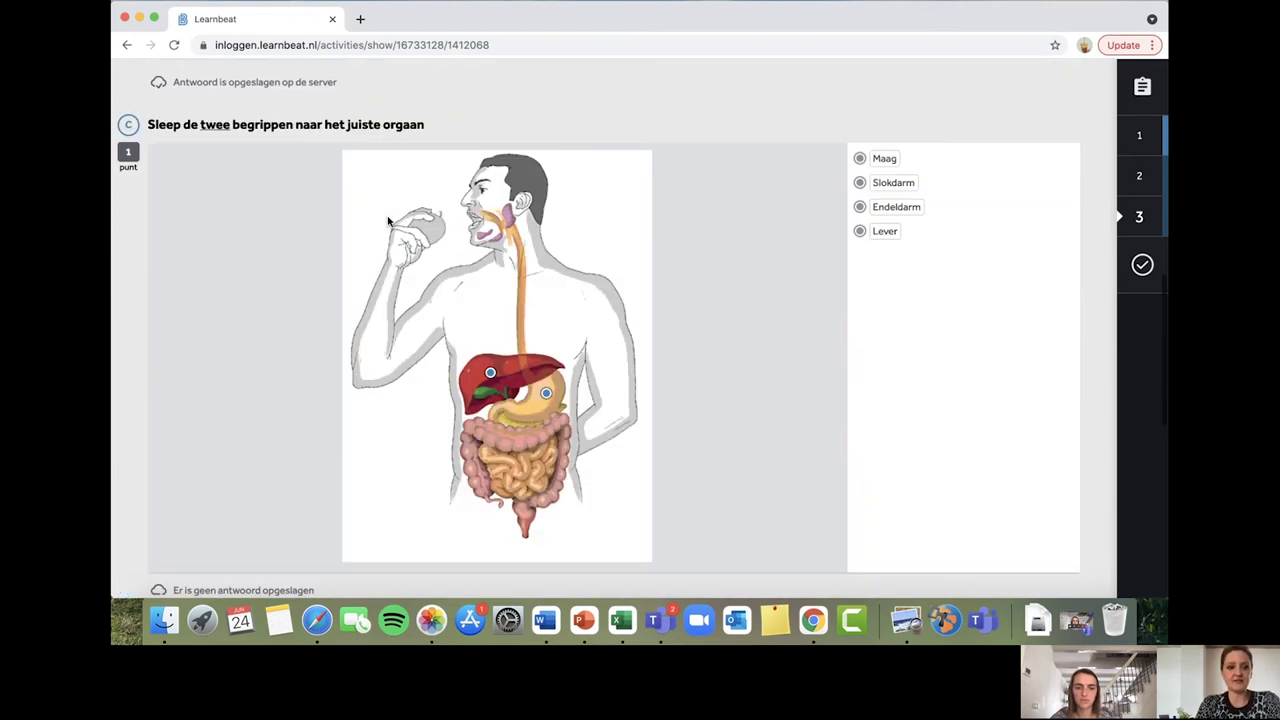
{"action": "left_click", "coordinate": [360, 19]}
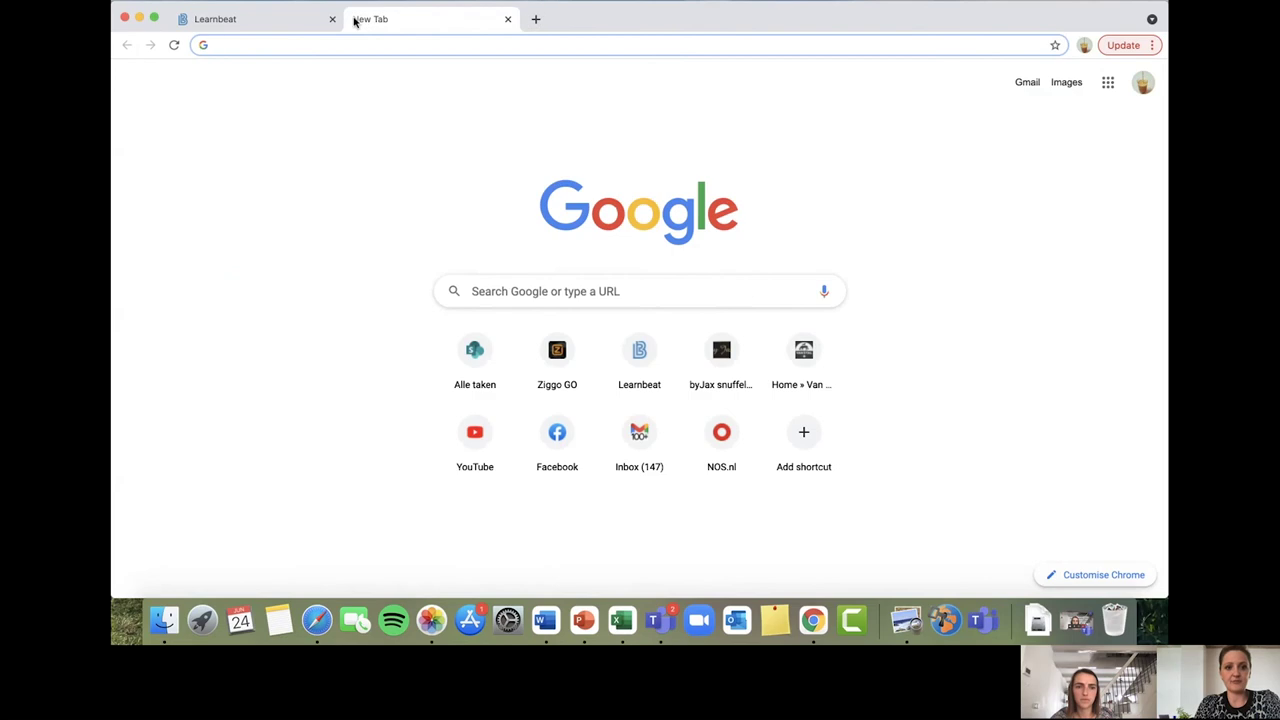
{"action": "left_click", "coordinate": [291, 22]}
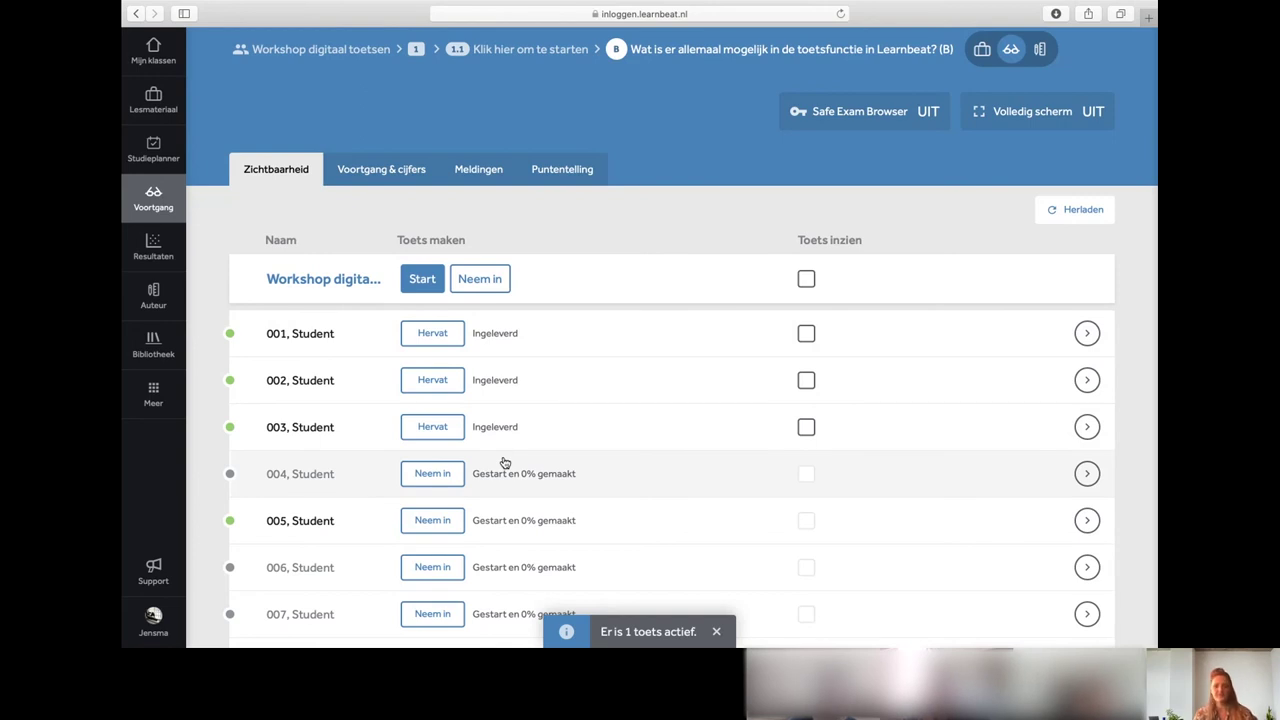
Collect the test from the whole workshop class and allow students 001 and 002 to review their test
{"action": "left_click", "coordinate": [484, 282]}
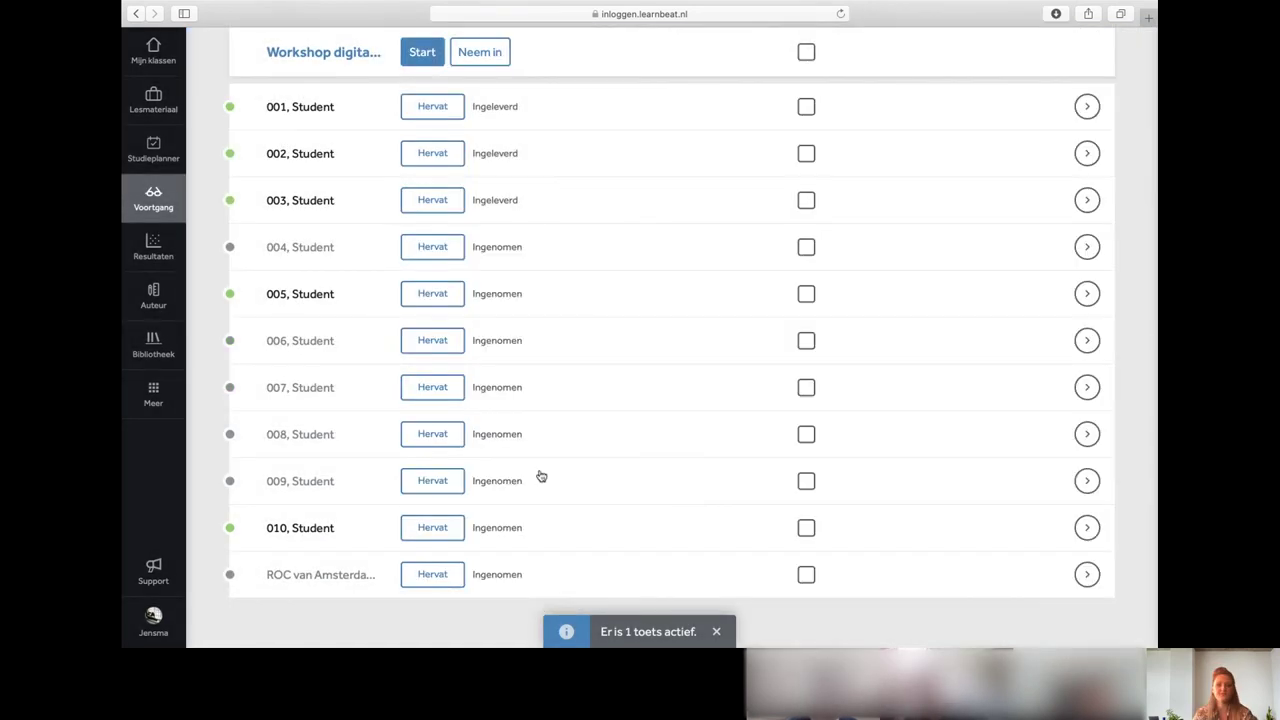
{"action": "scroll", "coordinate": [541, 477], "scroll_direction": "up", "scroll_amount": 3}
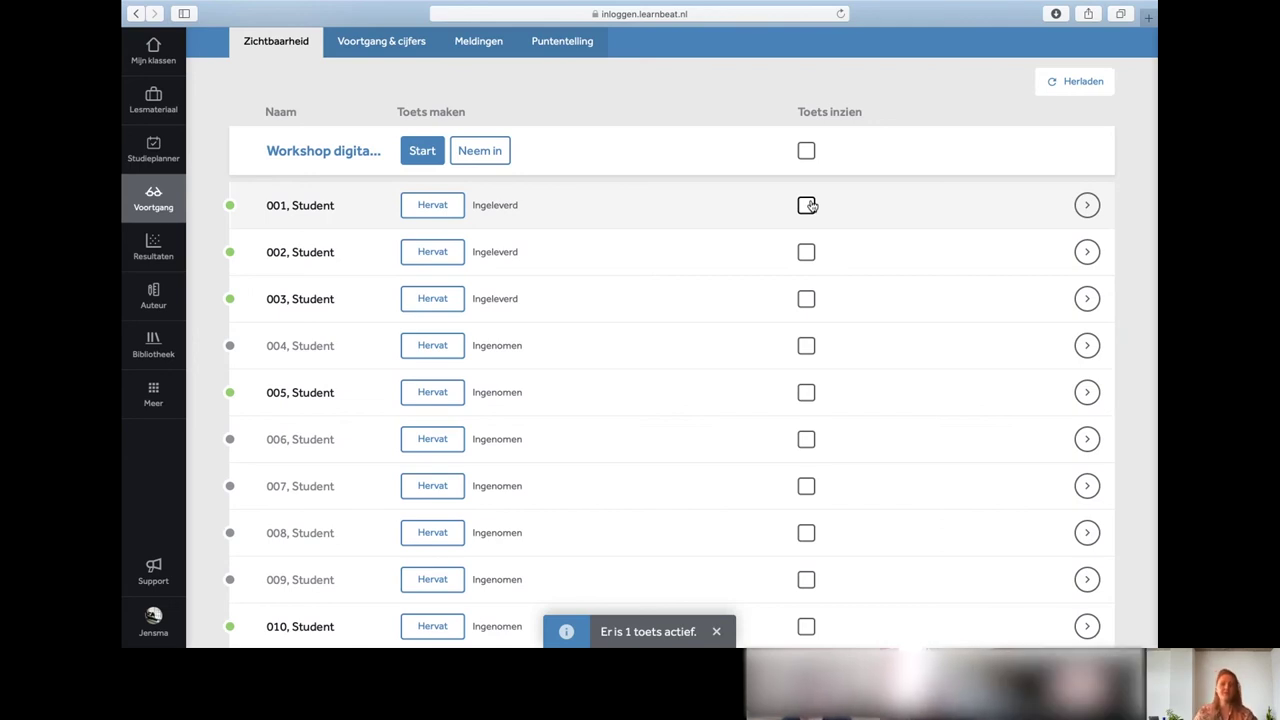
{"action": "left_click", "coordinate": [806, 149]}
{"action": "left_click", "coordinate": [808, 206]}
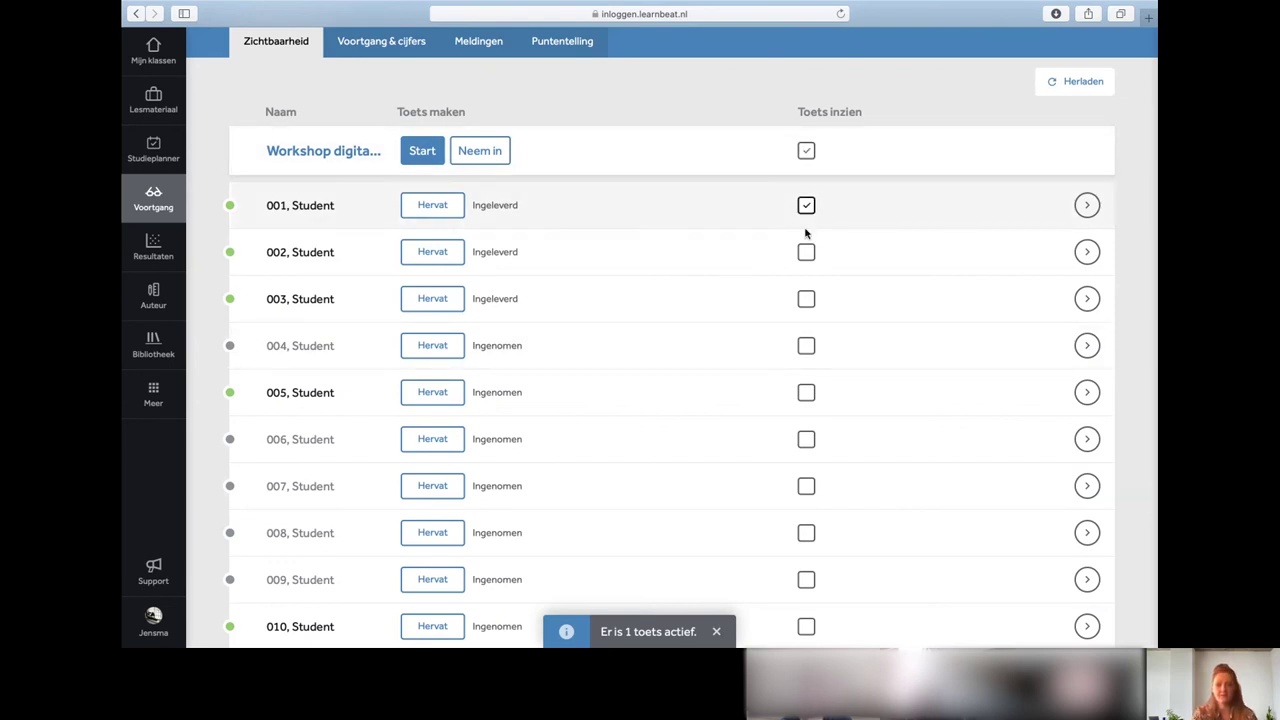
{"action": "left_click", "coordinate": [806, 256]}
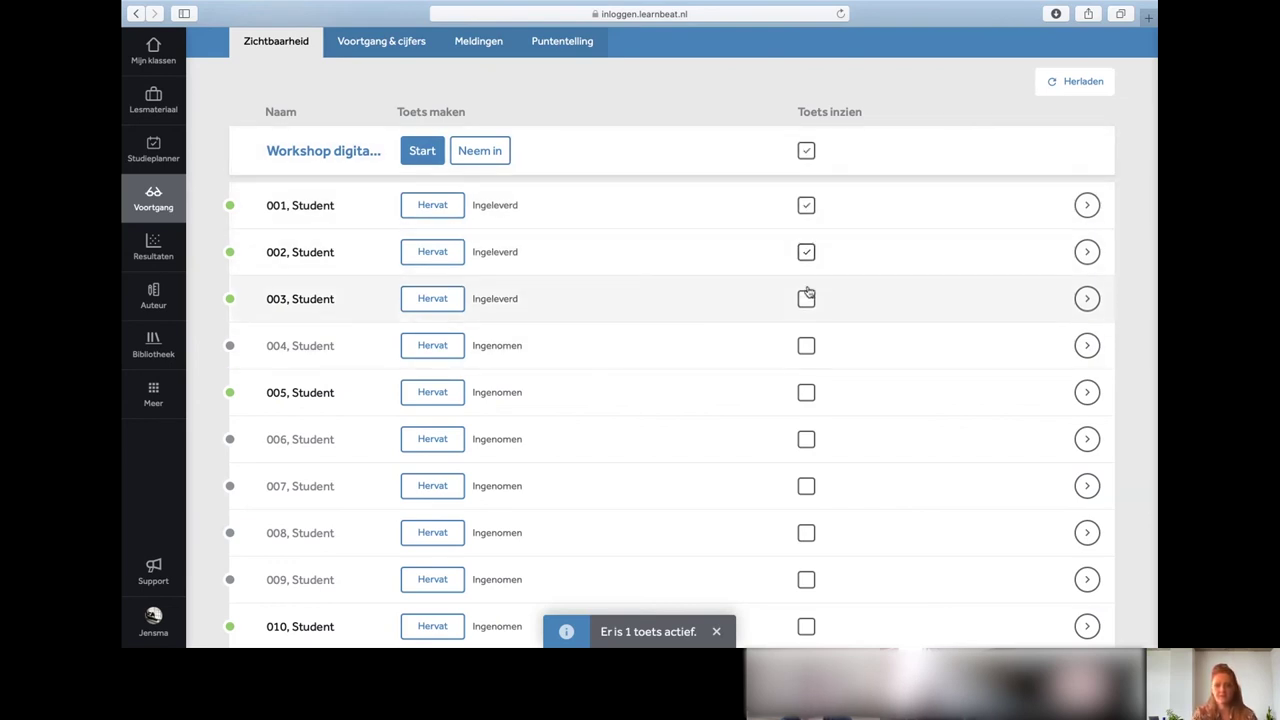
Allow the whole class to review the test, and withdraw that permission again for every student, including 001, 002 and 003
{"action": "left_click", "coordinate": [807, 296]}
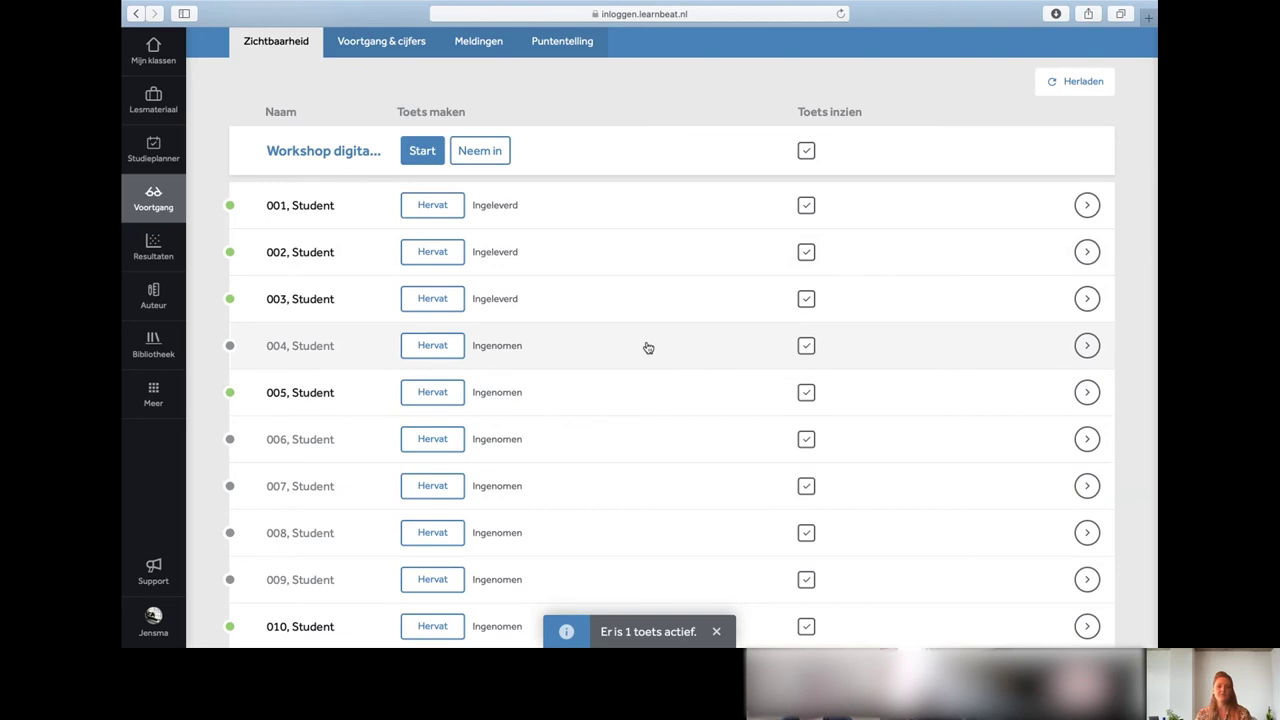
{"action": "left_click", "coordinate": [807, 151]}
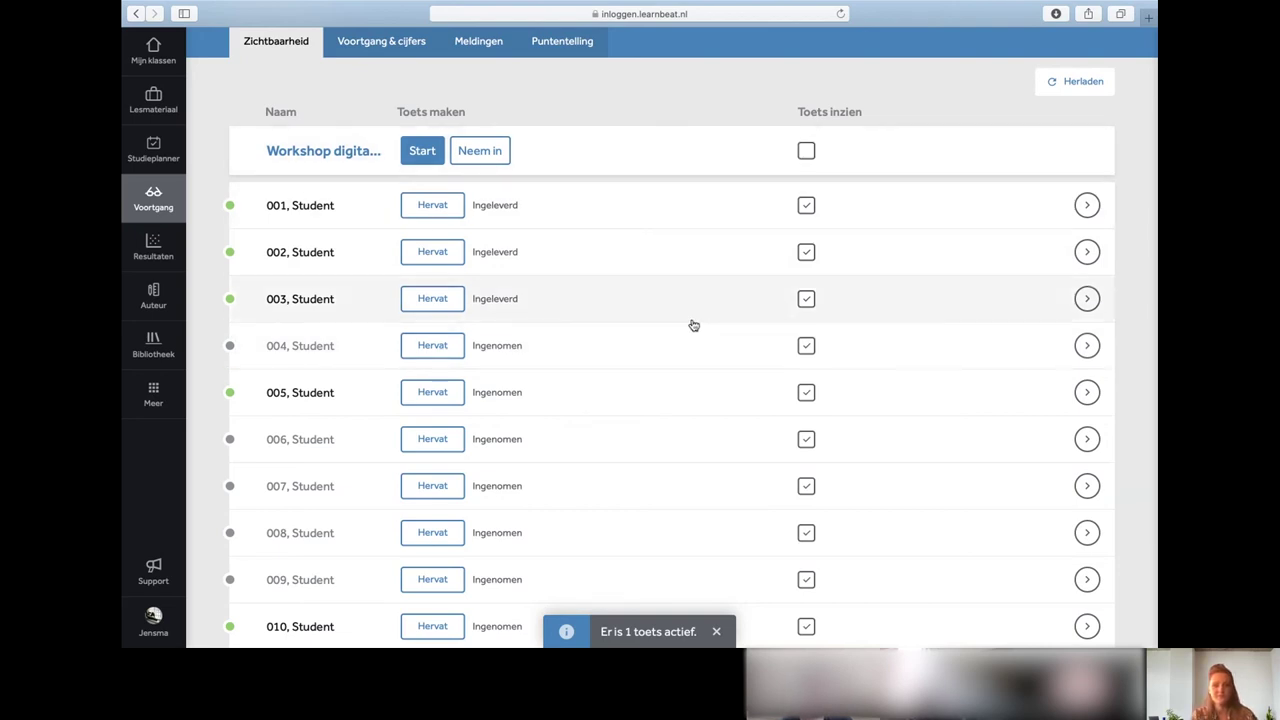
{"action": "left_click", "coordinate": [807, 206]}
{"action": "left_click", "coordinate": [806, 253]}
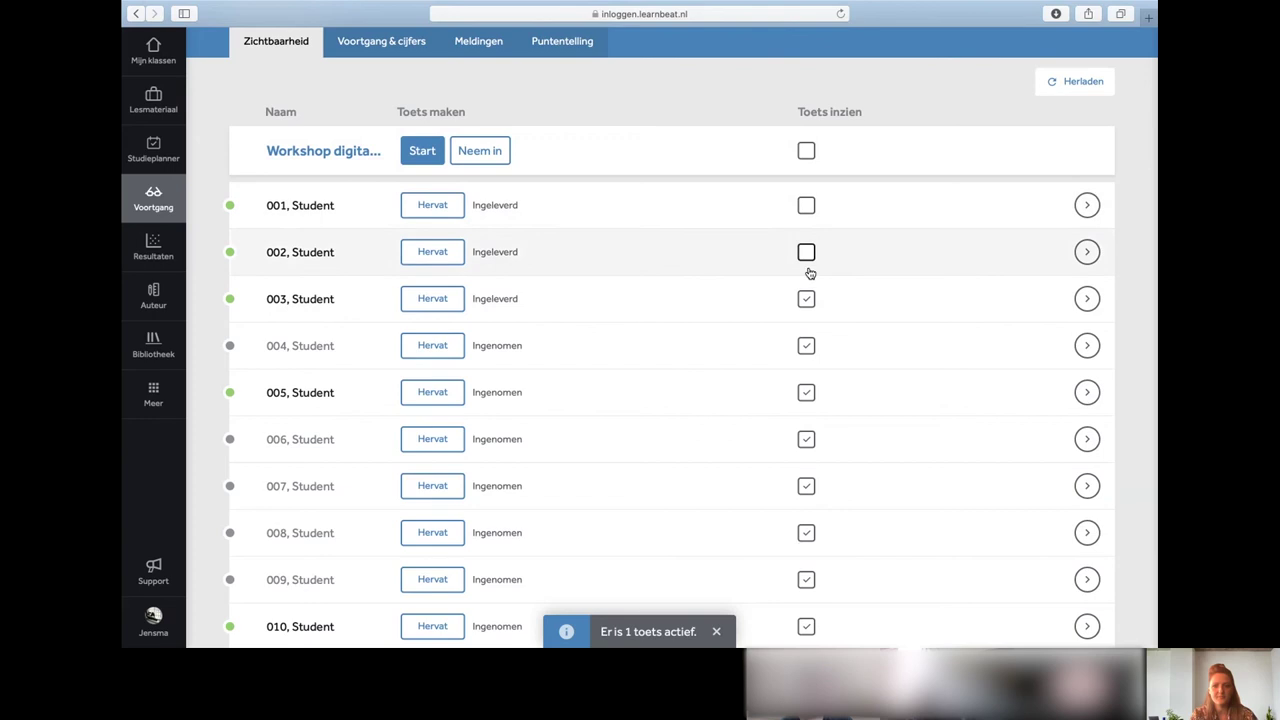
{"action": "left_click", "coordinate": [807, 300]}
{"action": "left_click", "coordinate": [806, 151]}
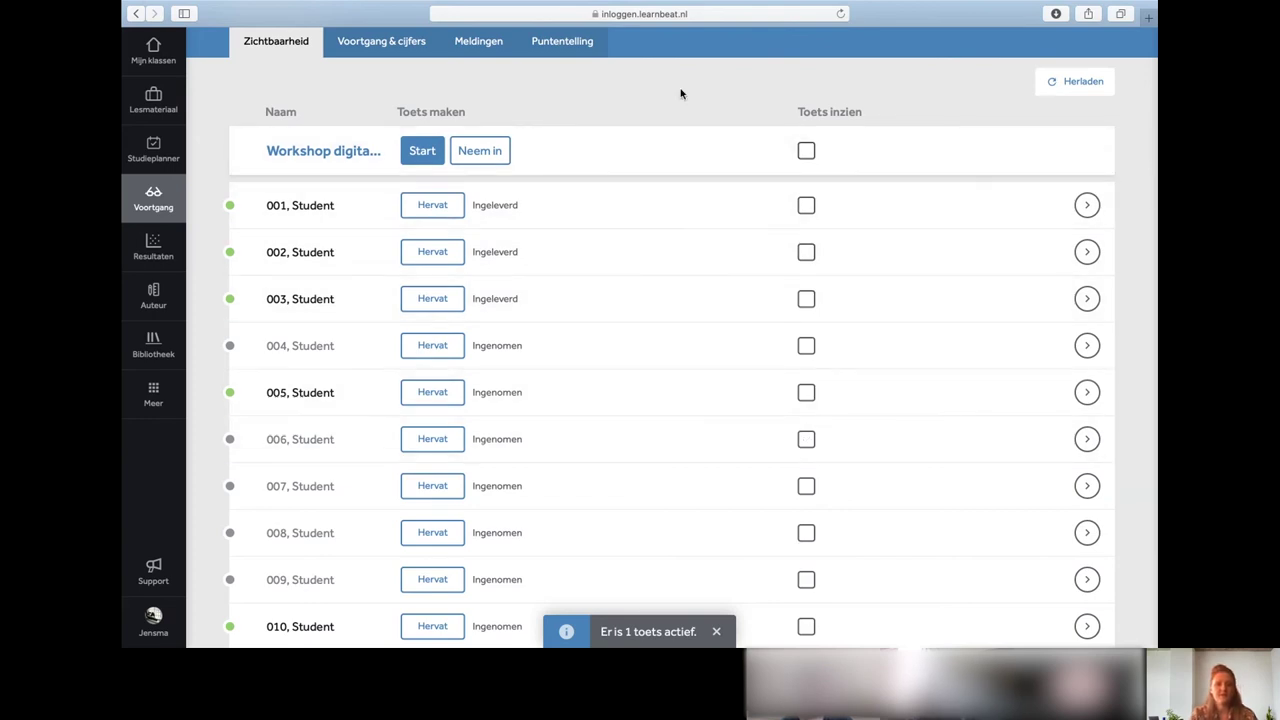
{"action": "scroll", "coordinate": [470, 470], "scroll_direction": "up", "scroll_amount": 2}
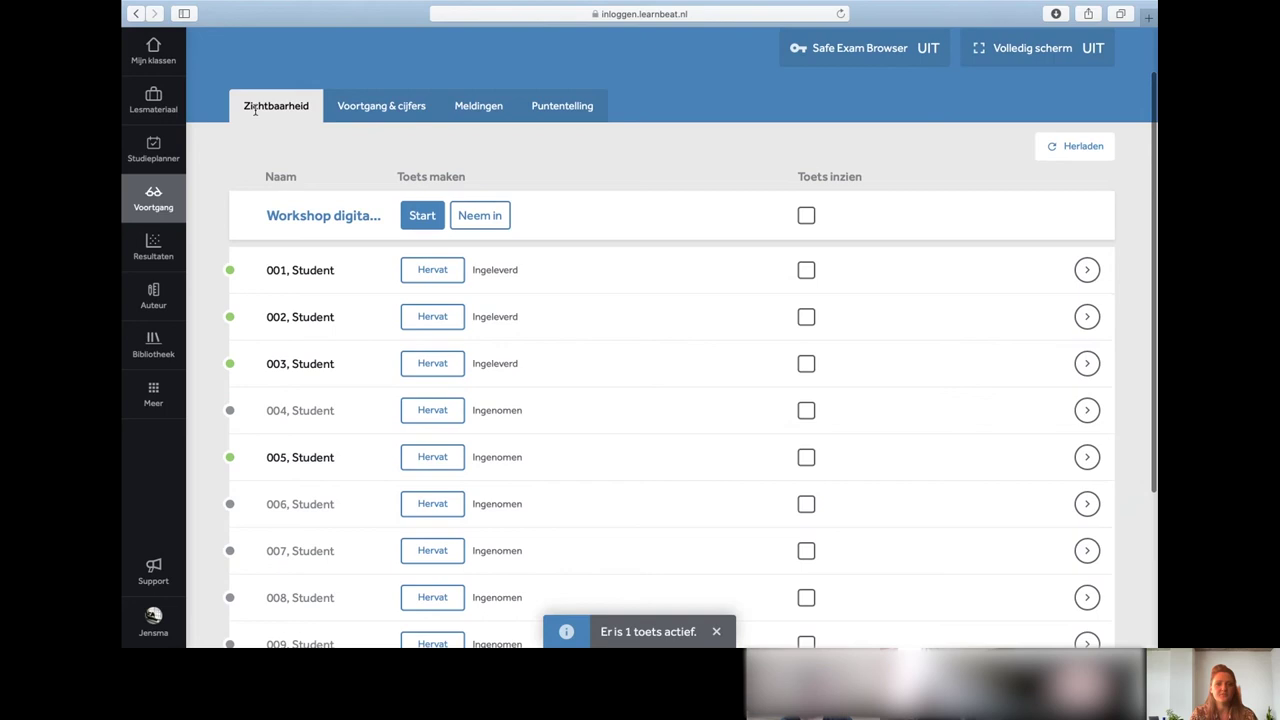
{"action": "scroll", "coordinate": [277, 129], "scroll_direction": "up", "scroll_amount": 2}
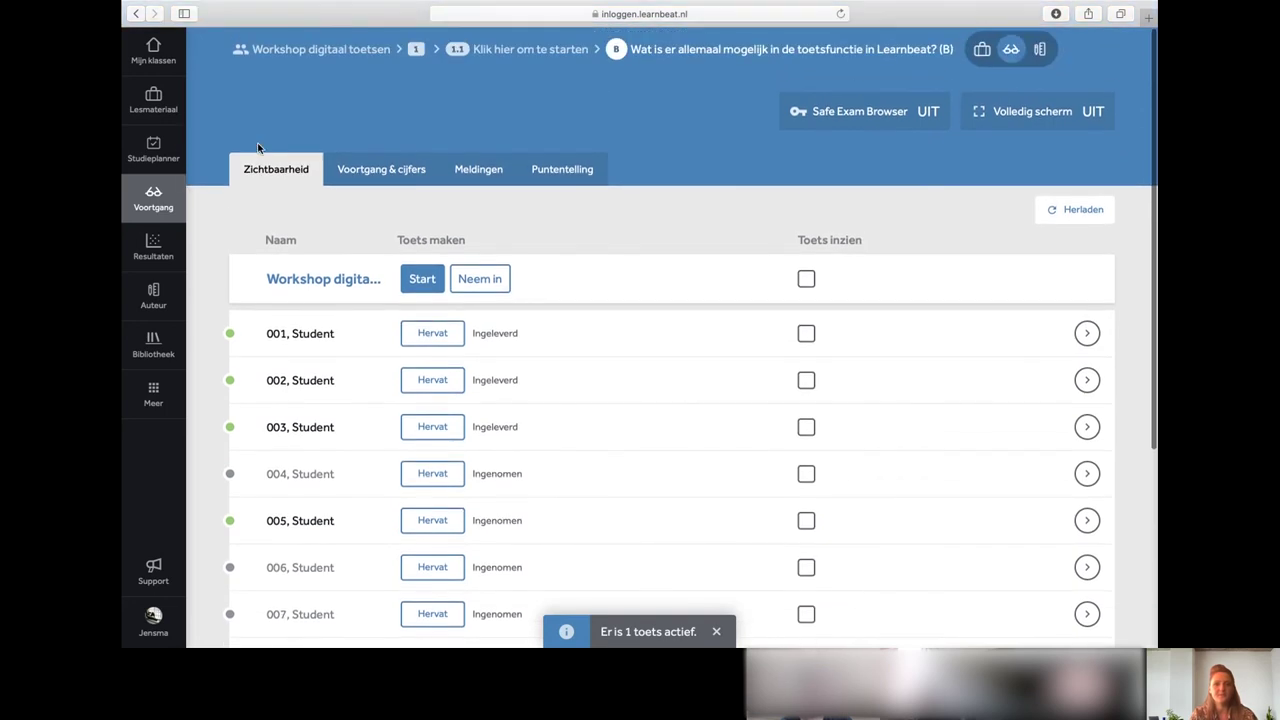
{"action": "left_click", "coordinate": [1011, 50]}
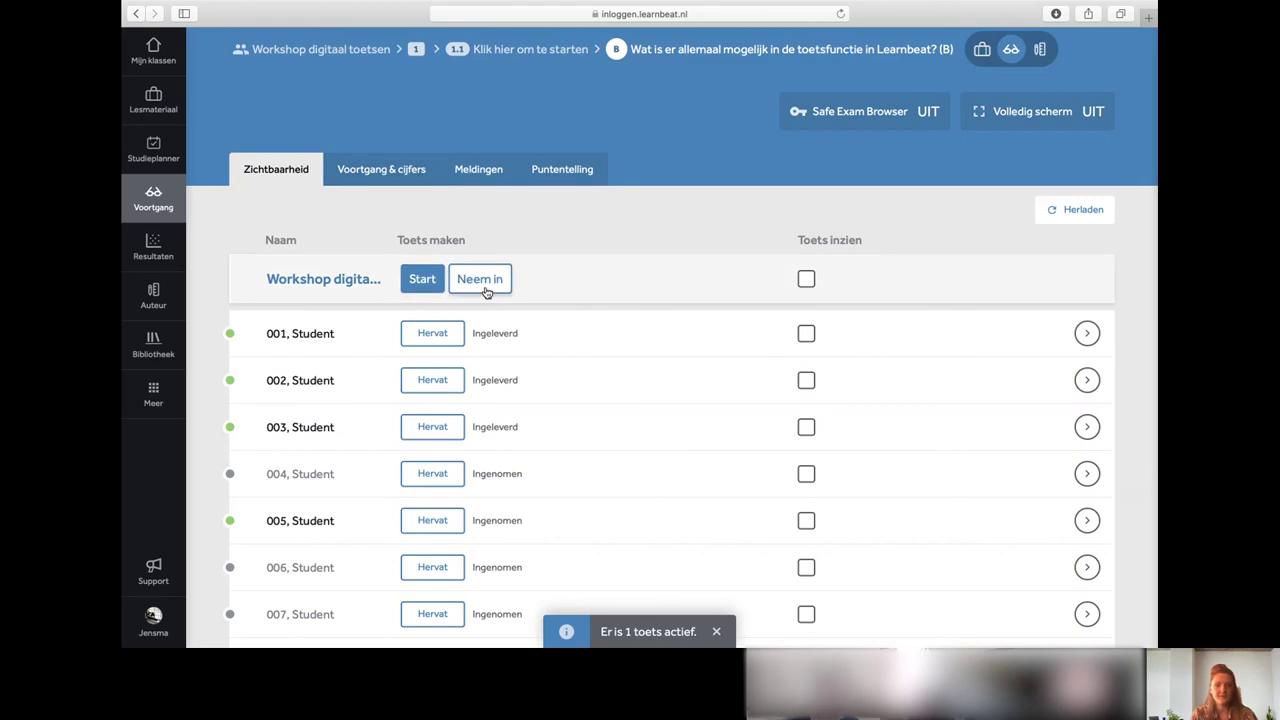
{"action": "scroll", "coordinate": [487, 292], "scroll_direction": "down", "scroll_amount": 2}
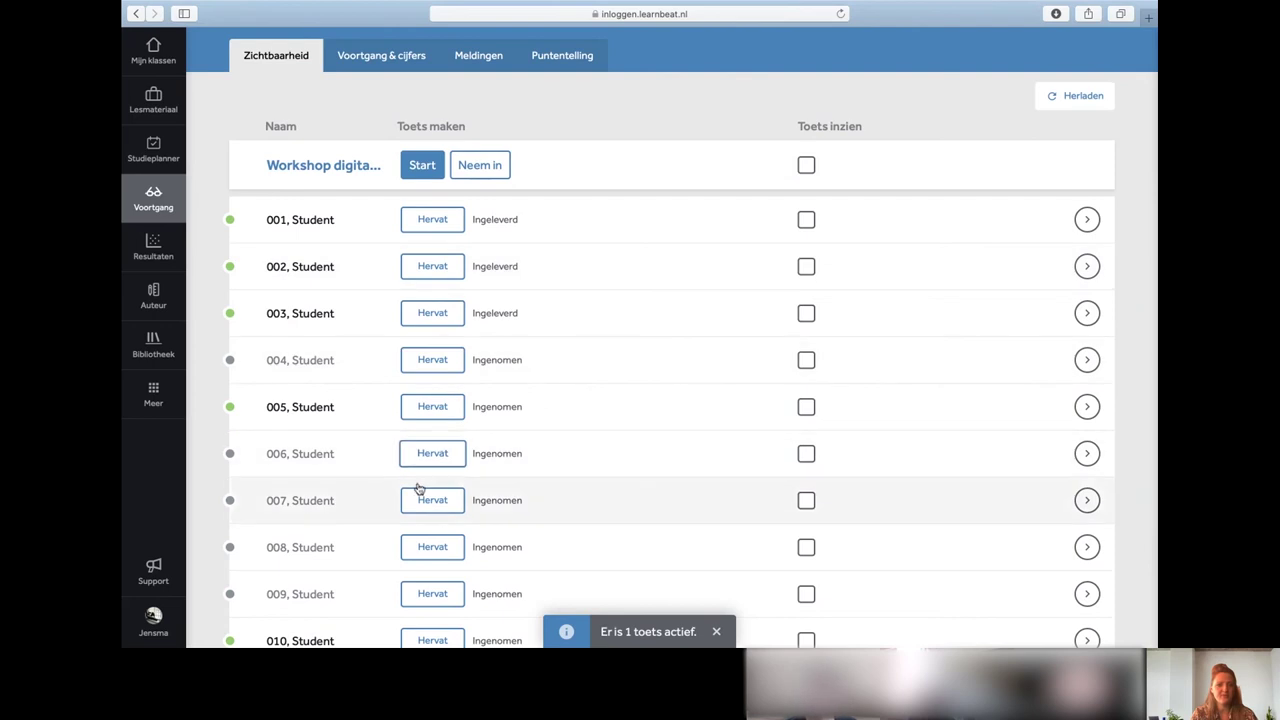
{"action": "left_click", "coordinate": [432, 510]}
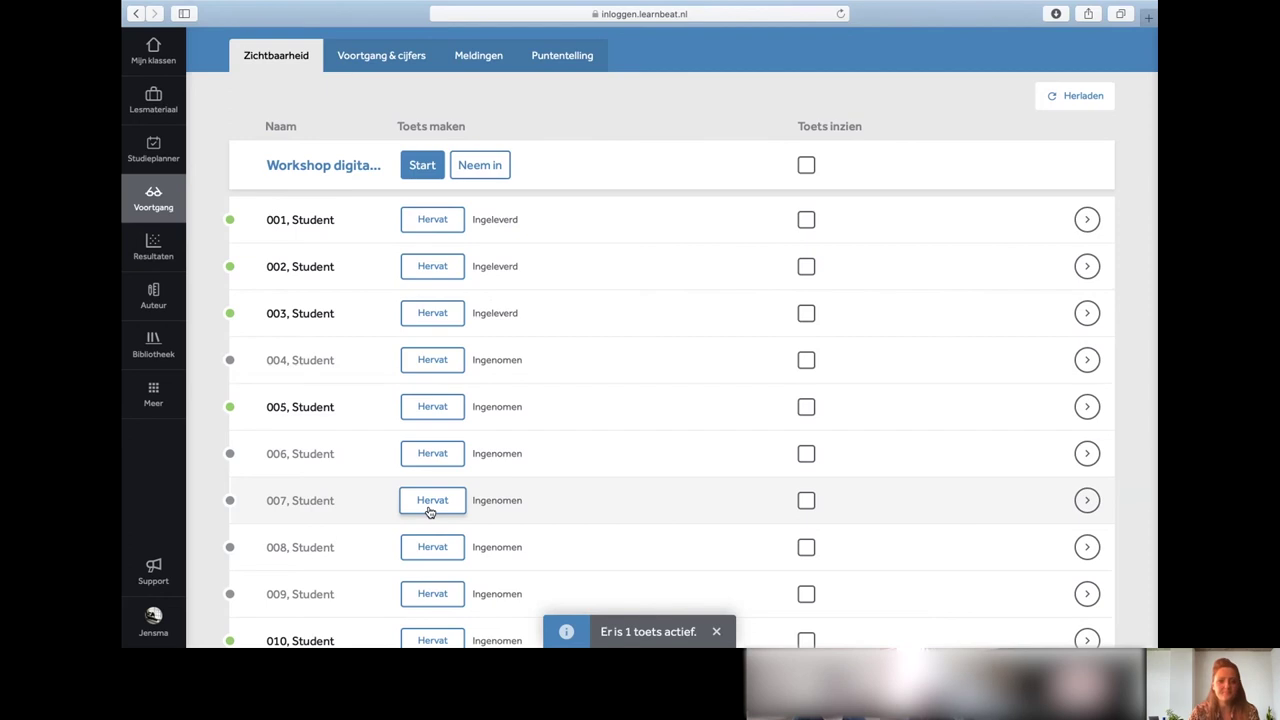
Open the test's notifications about students leaving the test and show the new ones
{"action": "scroll", "coordinate": [430, 510], "scroll_direction": "up", "scroll_amount": 3}
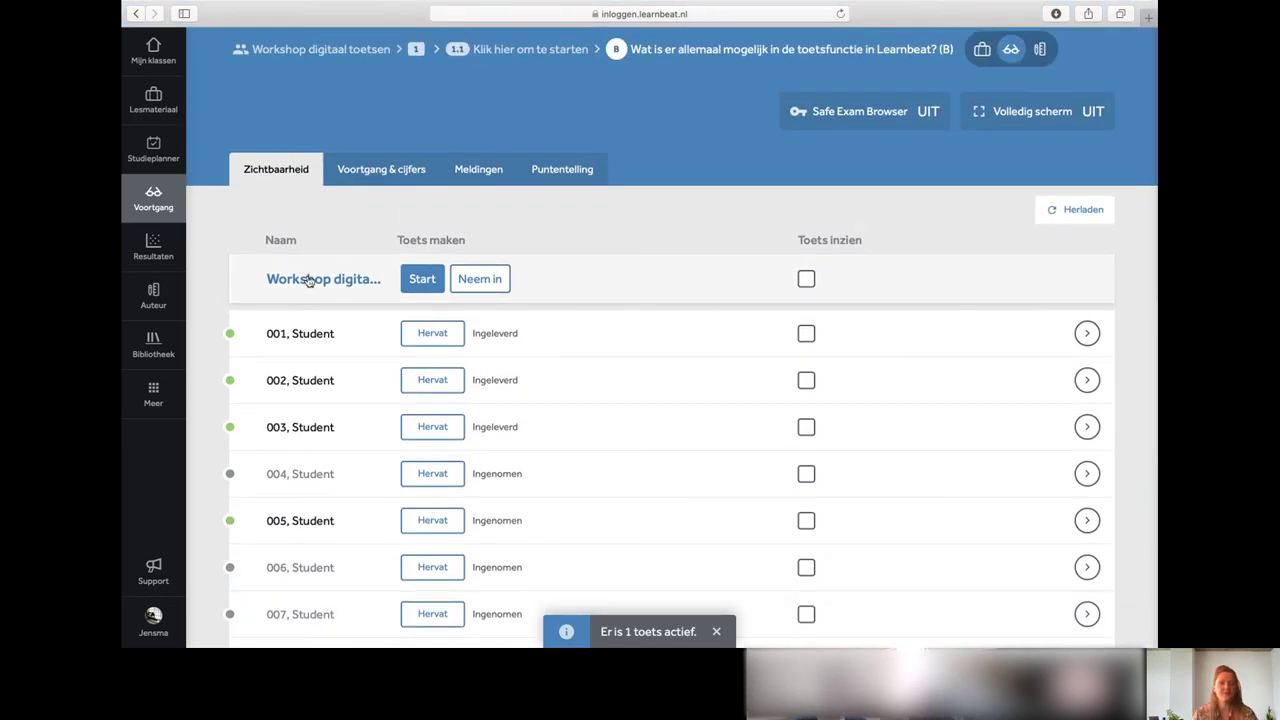
{"action": "left_click", "coordinate": [478, 169]}
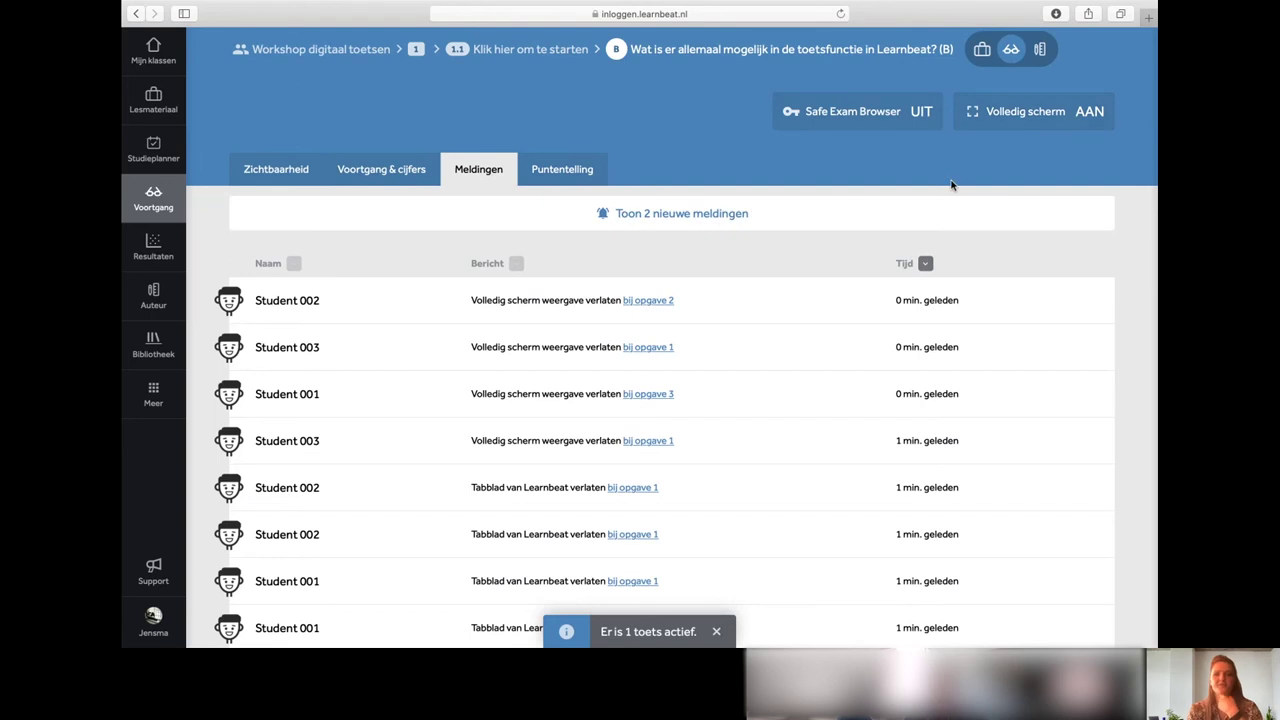
{"action": "left_click", "coordinate": [651, 214]}
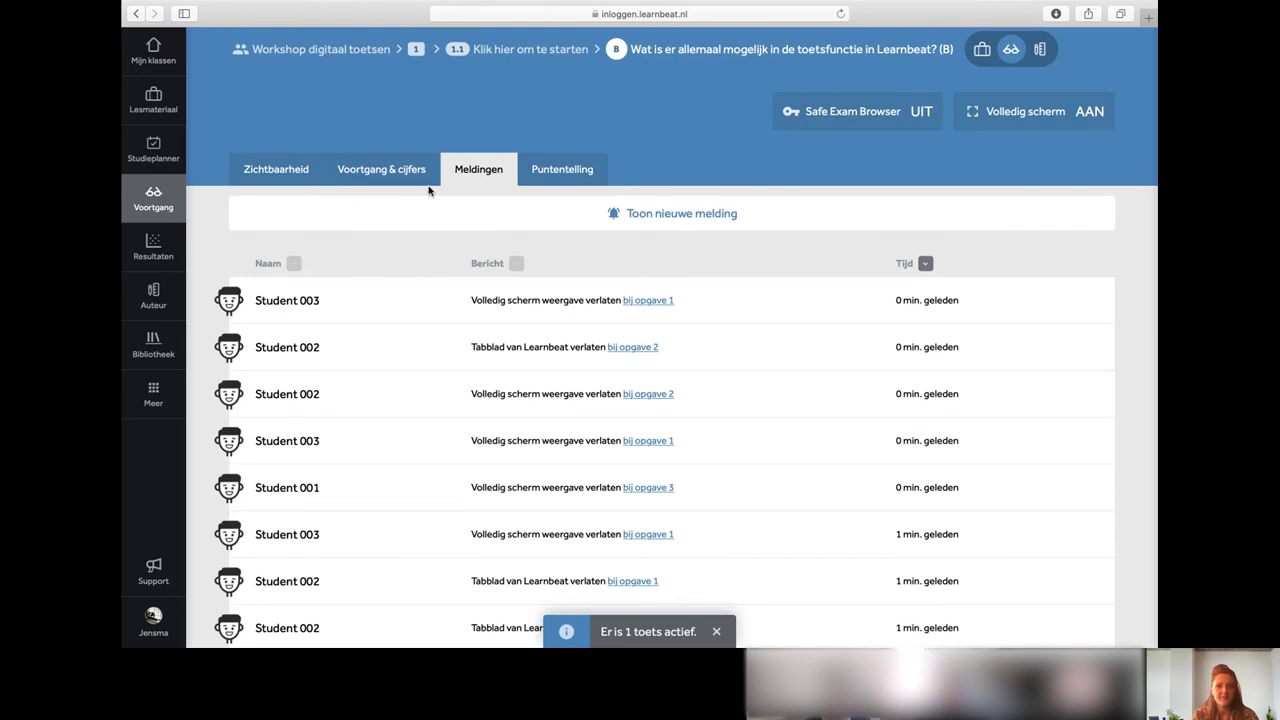
Open the test's points tally and examine the grade conversion and the points per question from 1A to 3E
{"action": "left_click", "coordinate": [550, 171]}
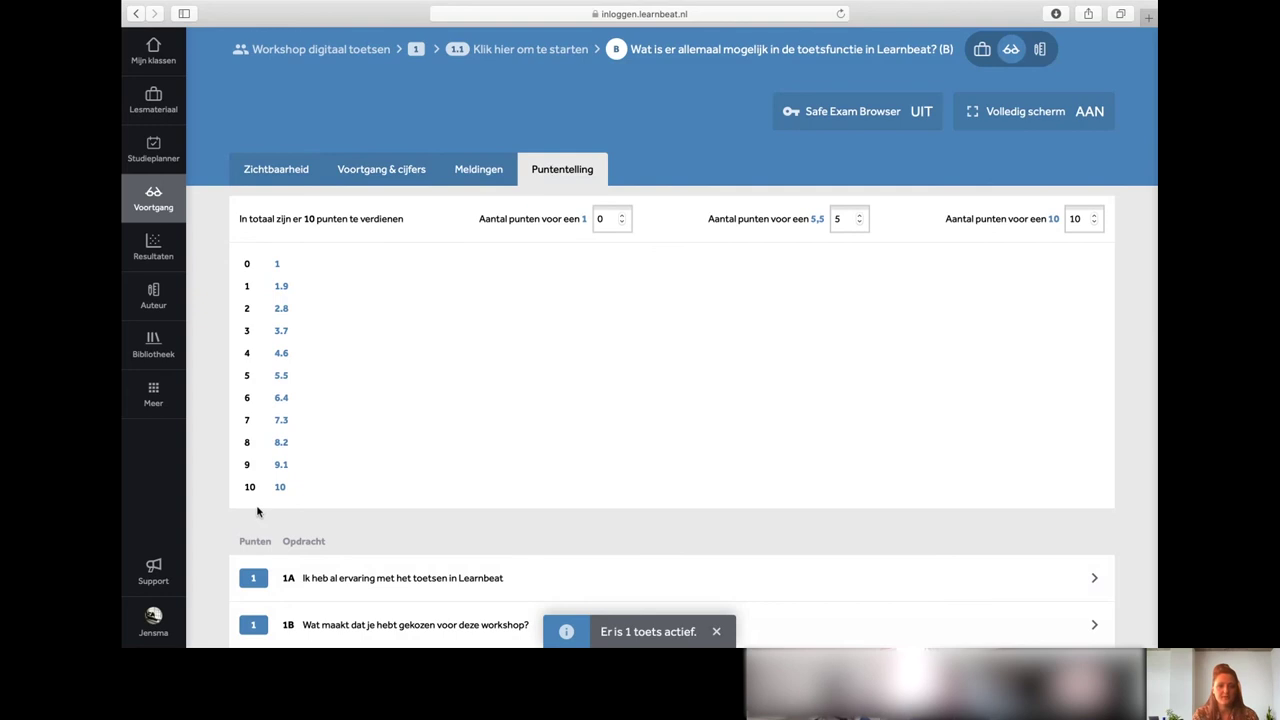
{"action": "scroll", "coordinate": [257, 512], "scroll_direction": "down", "scroll_amount": 3}
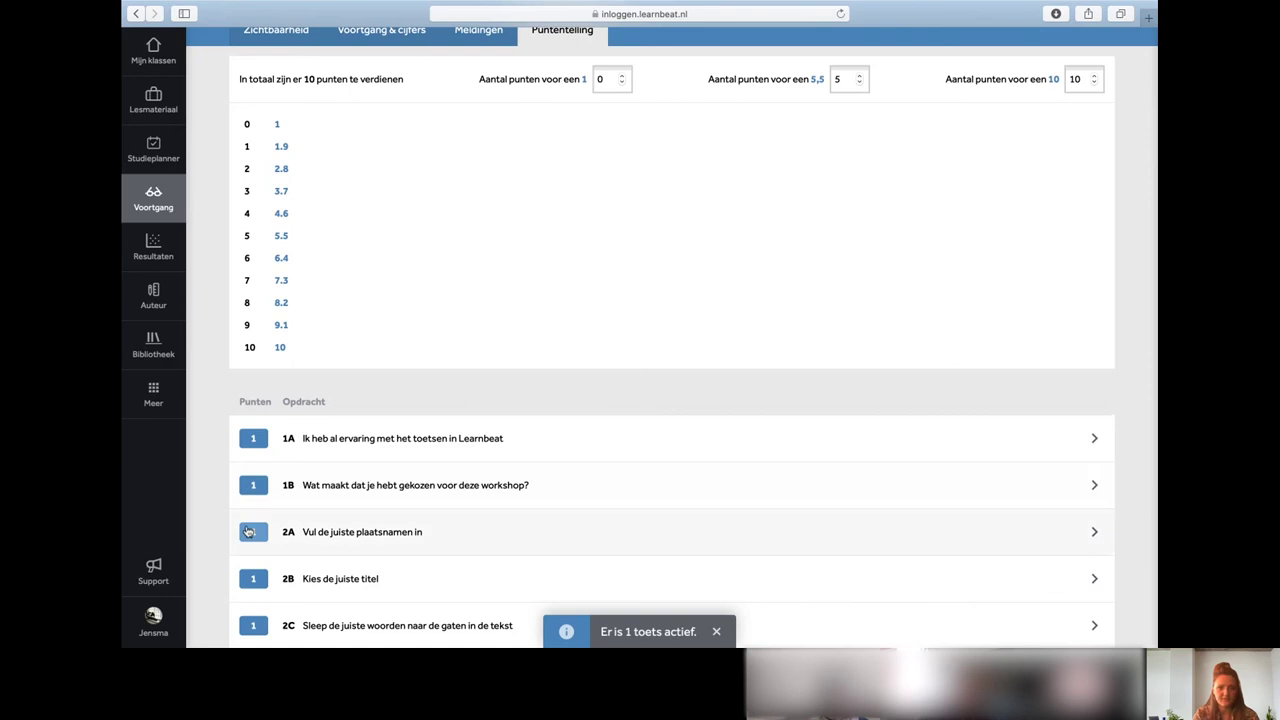
{"action": "scroll", "coordinate": [253, 533], "scroll_direction": "down", "scroll_amount": 4}
{"action": "scroll", "coordinate": [253, 537], "scroll_direction": "down", "scroll_amount": 2}
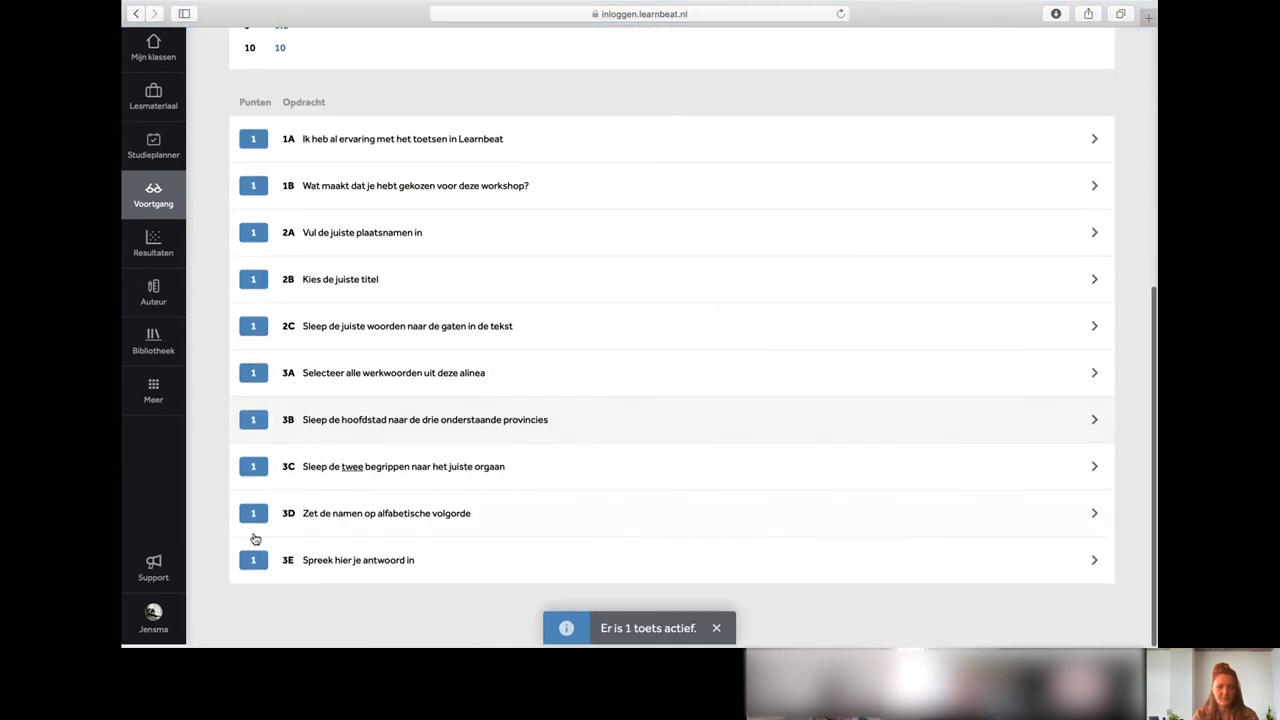
{"action": "scroll", "coordinate": [253, 500], "scroll_direction": "up", "scroll_amount": 2}
{"action": "scroll", "coordinate": [258, 452], "scroll_direction": "down", "scroll_amount": 3}
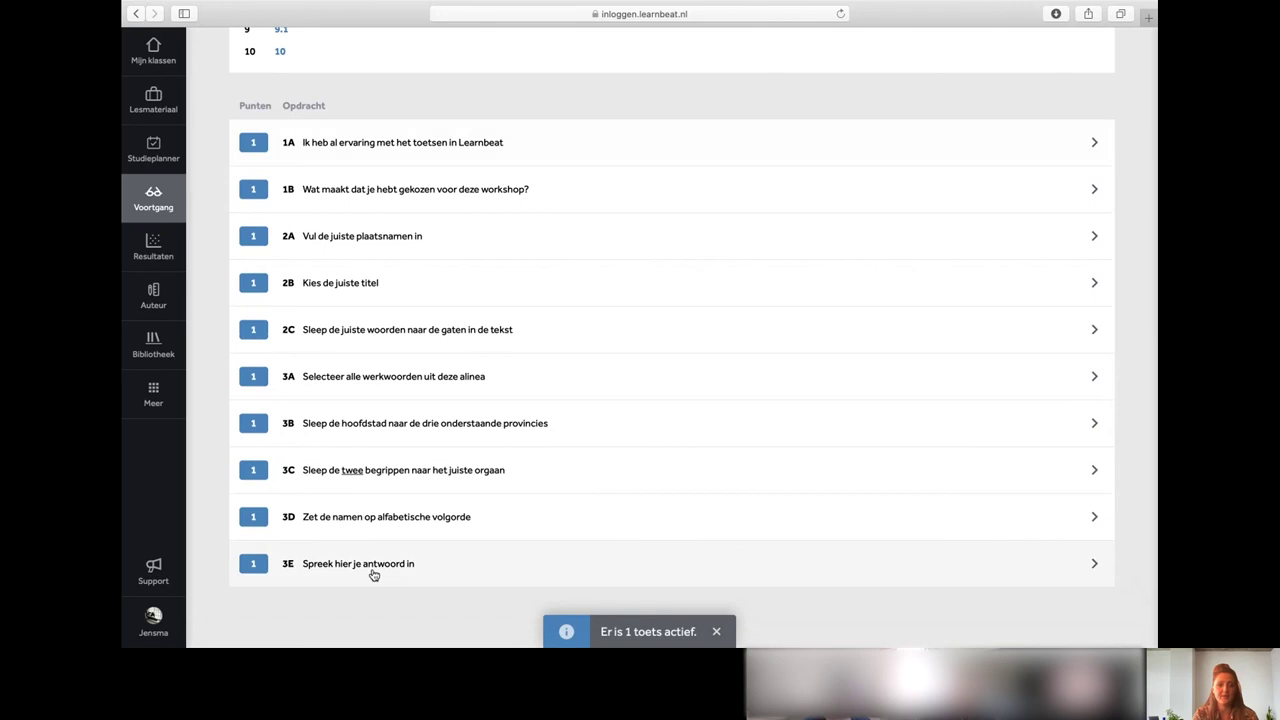
Set the points for question 1A, "Ik heb al ervaring met het toetsen in Learnbeat", to 0.5
{"action": "scroll", "coordinate": [374, 574], "scroll_direction": "up", "scroll_amount": 3}
{"action": "left_click", "coordinate": [257, 306]}
{"action": "key", "text": "BackSpace"}
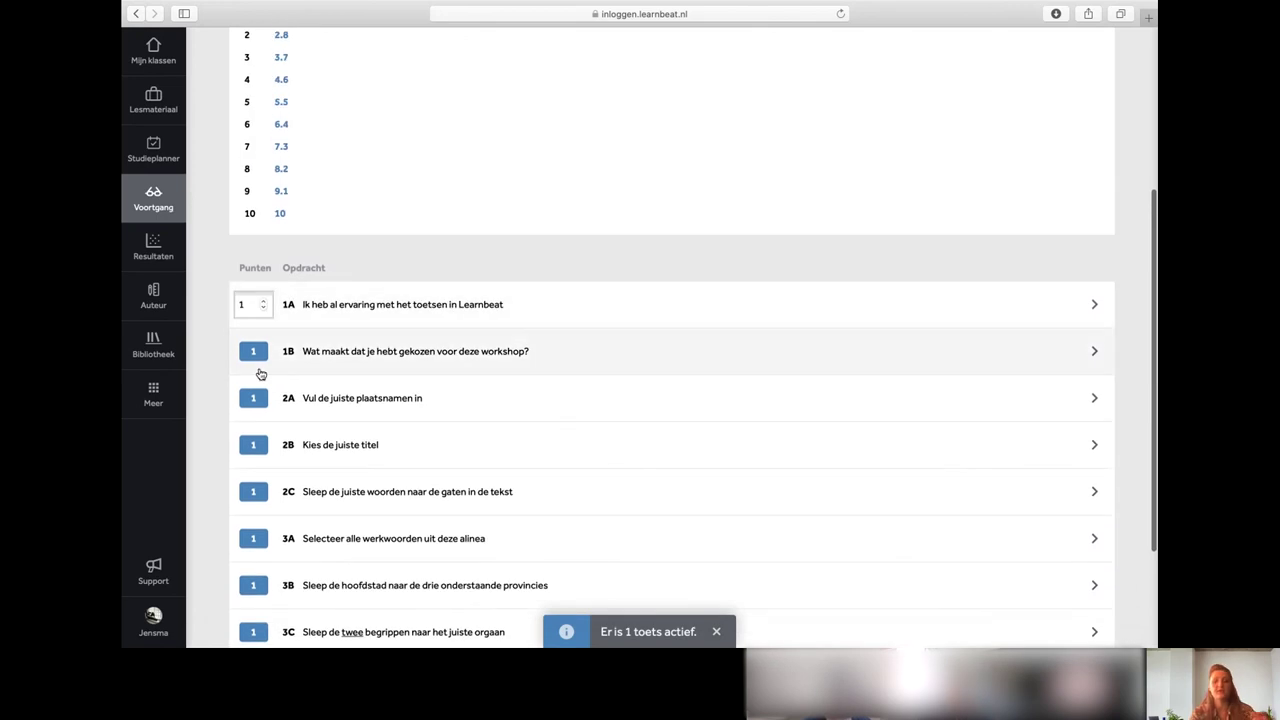
{"action": "type", "text": "0.5"}
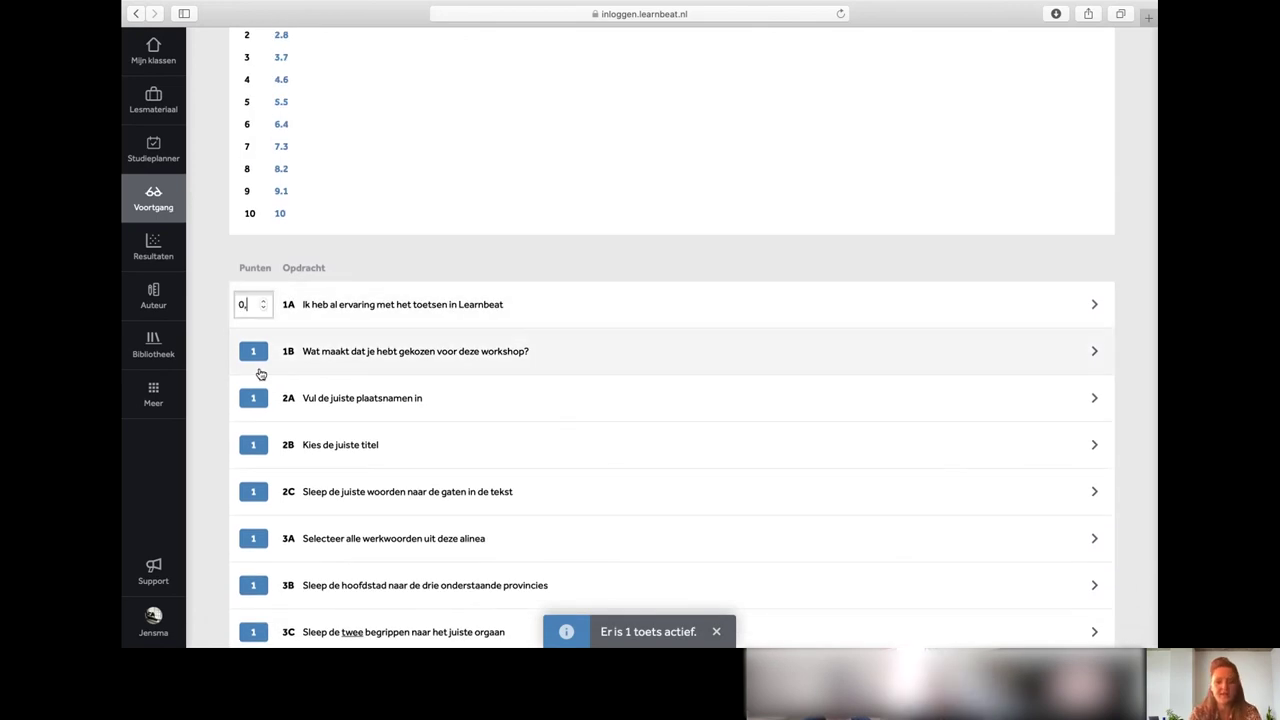
{"action": "key", "text": "Return"}
Set the points for question 2A, "Vul de juiste plaatsnamen in", to 3 and return to the list of question points
{"action": "left_click", "coordinate": [256, 376]}
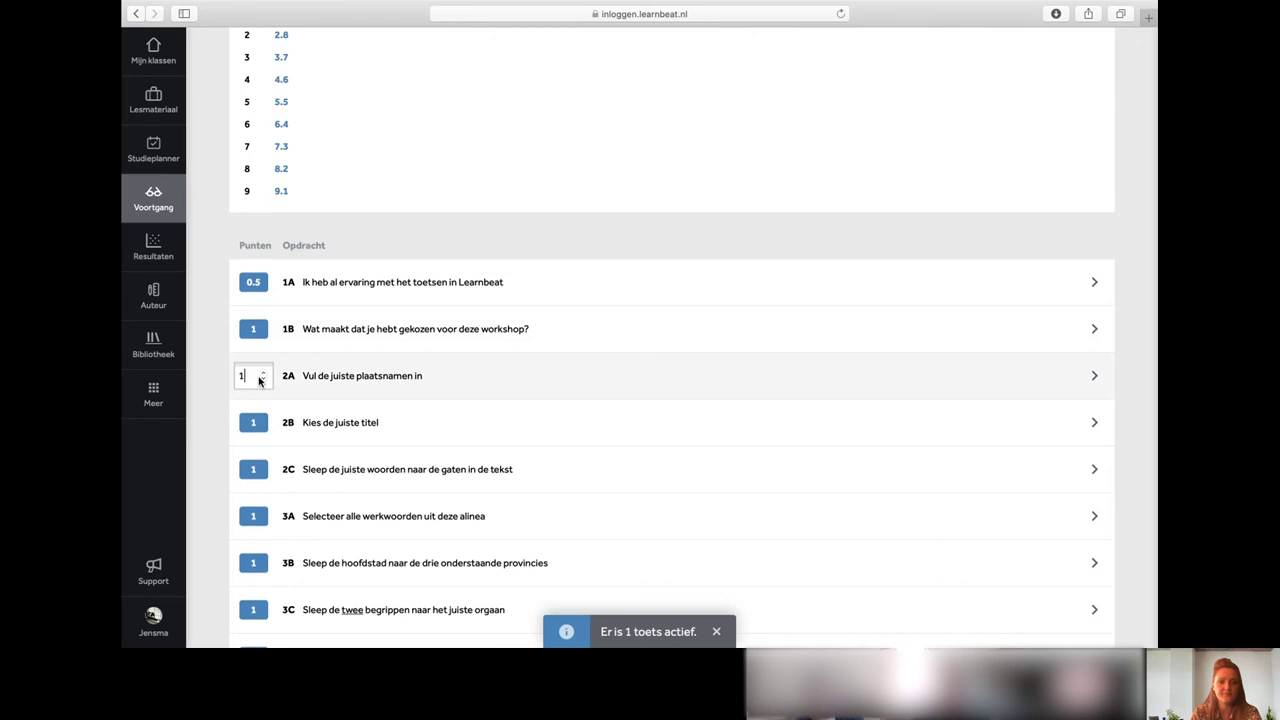
{"action": "type", "text": "3"}
{"action": "left_click", "coordinate": [471, 420]}
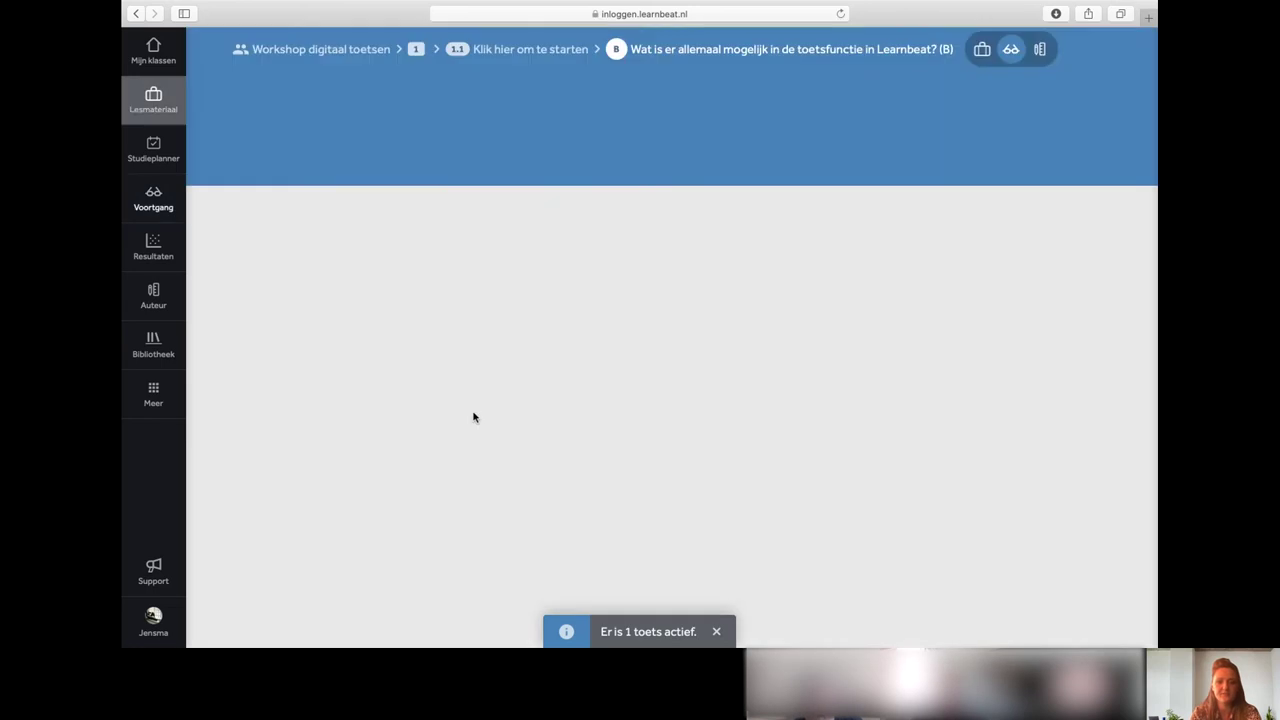
{"action": "left_click", "coordinate": [136, 14]}
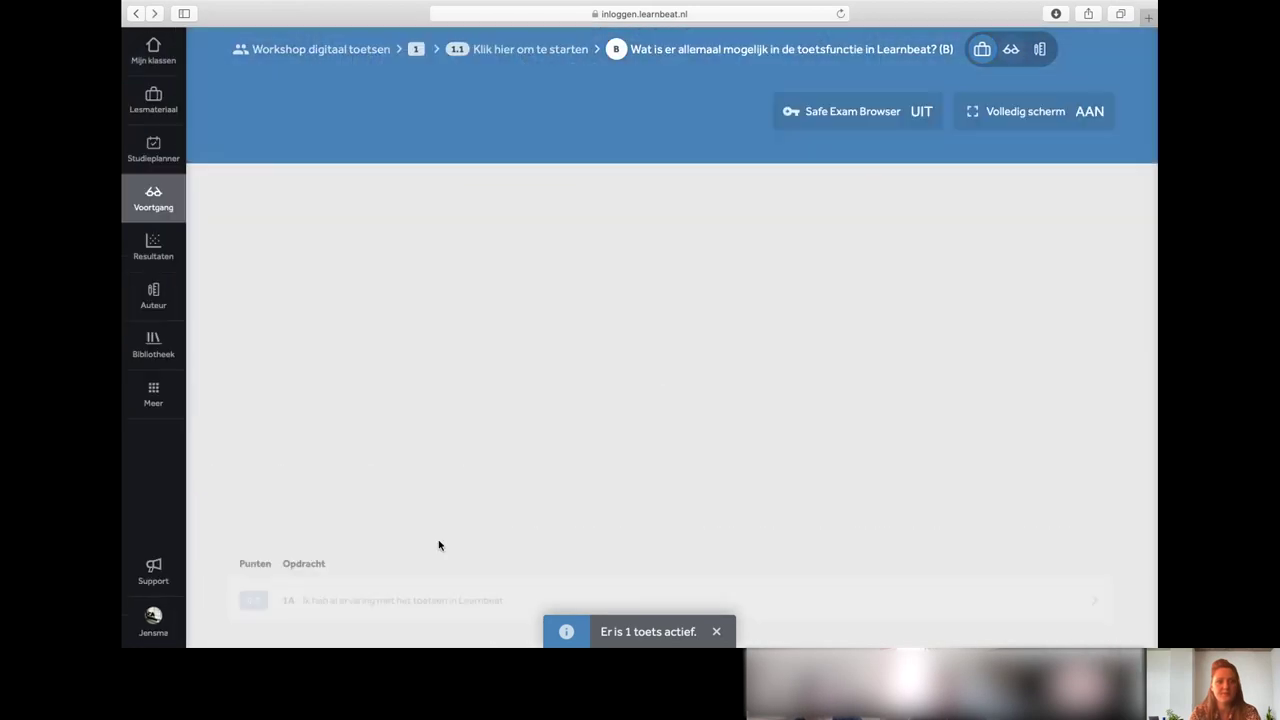
{"action": "scroll", "coordinate": [437, 543], "scroll_direction": "down", "scroll_amount": 5}
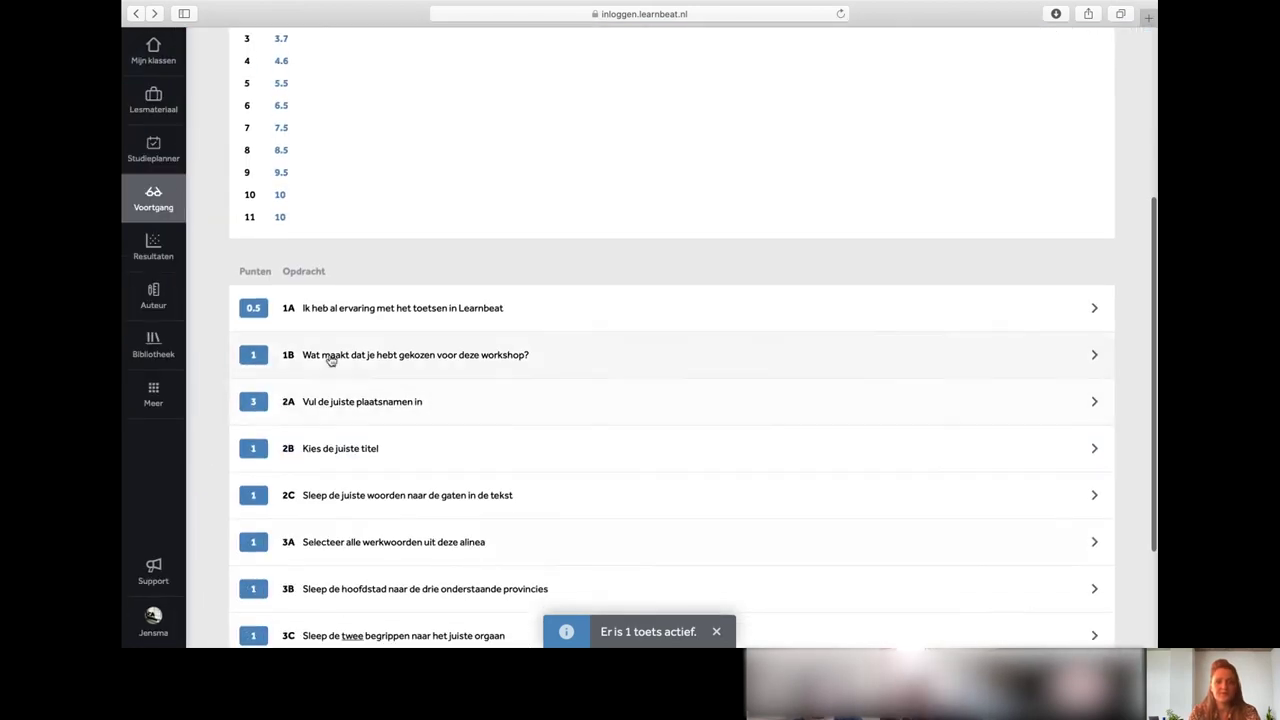
Set the number of points needed for a grade of 5,5 to 6
{"action": "scroll", "coordinate": [329, 352], "scroll_direction": "up", "scroll_amount": 2}
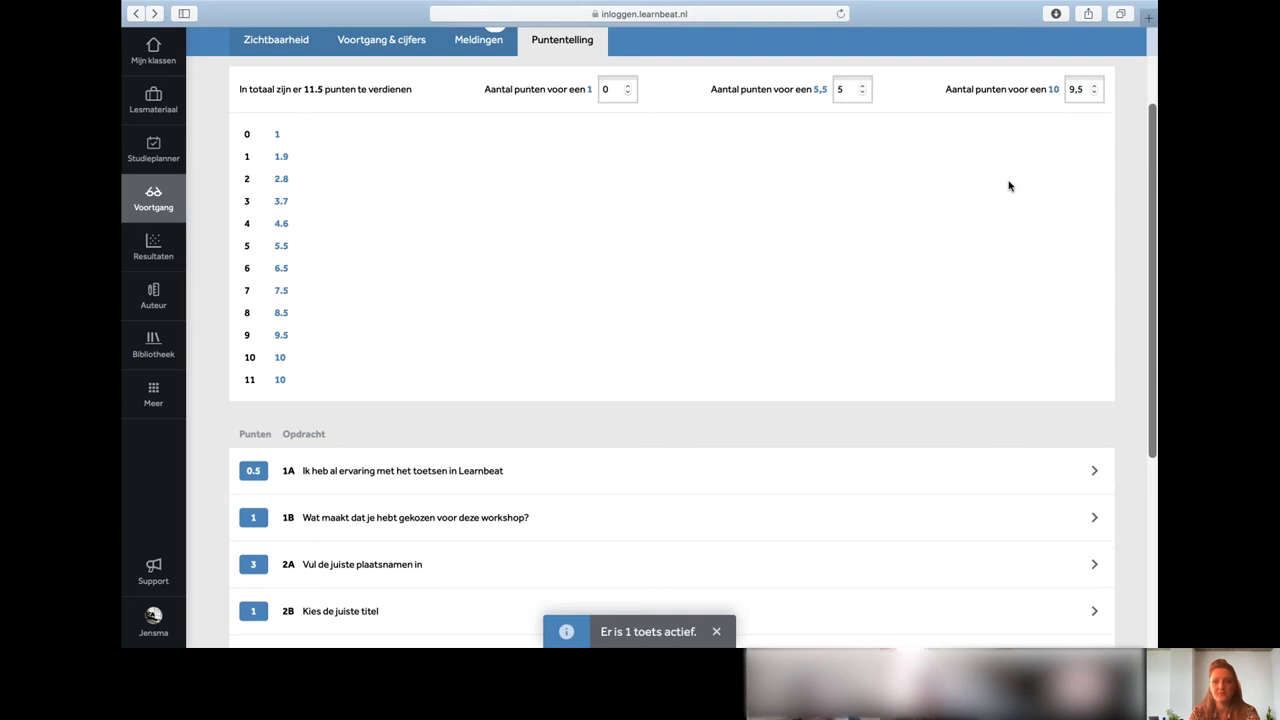
{"action": "key", "text": "BackSpace"}
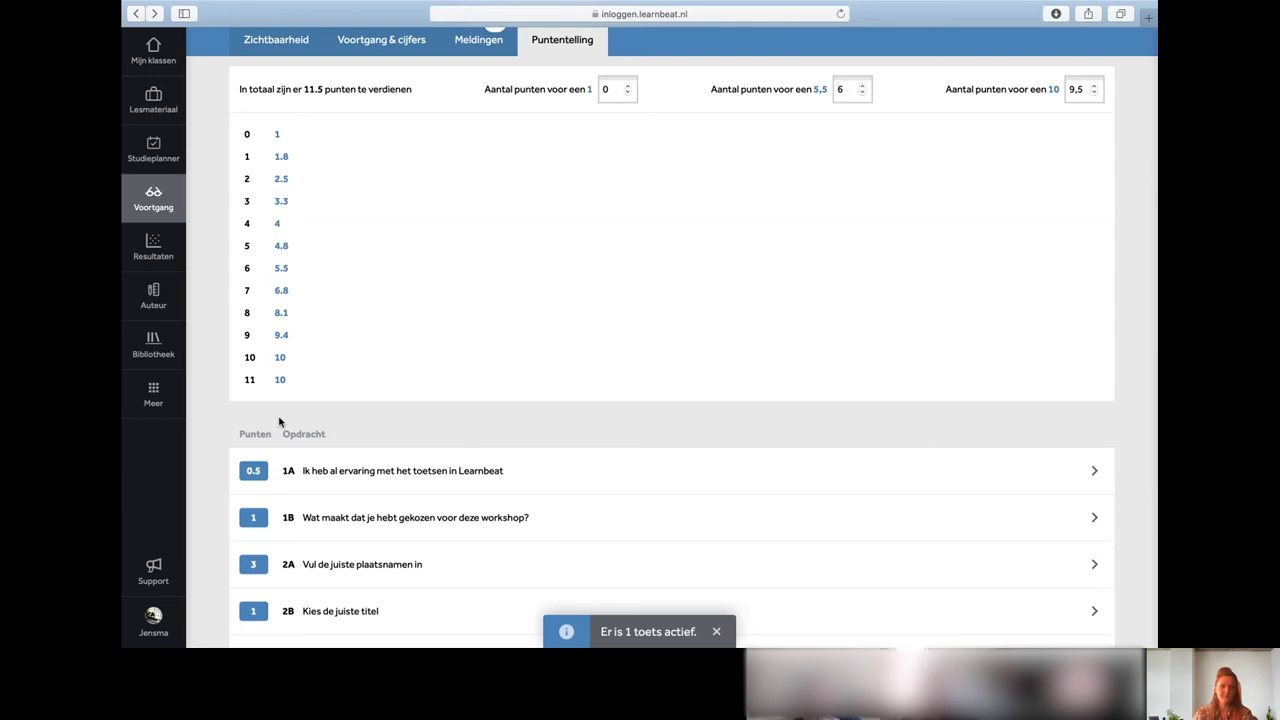
{"action": "scroll", "coordinate": [280, 422], "scroll_direction": "up", "scroll_amount": 3}
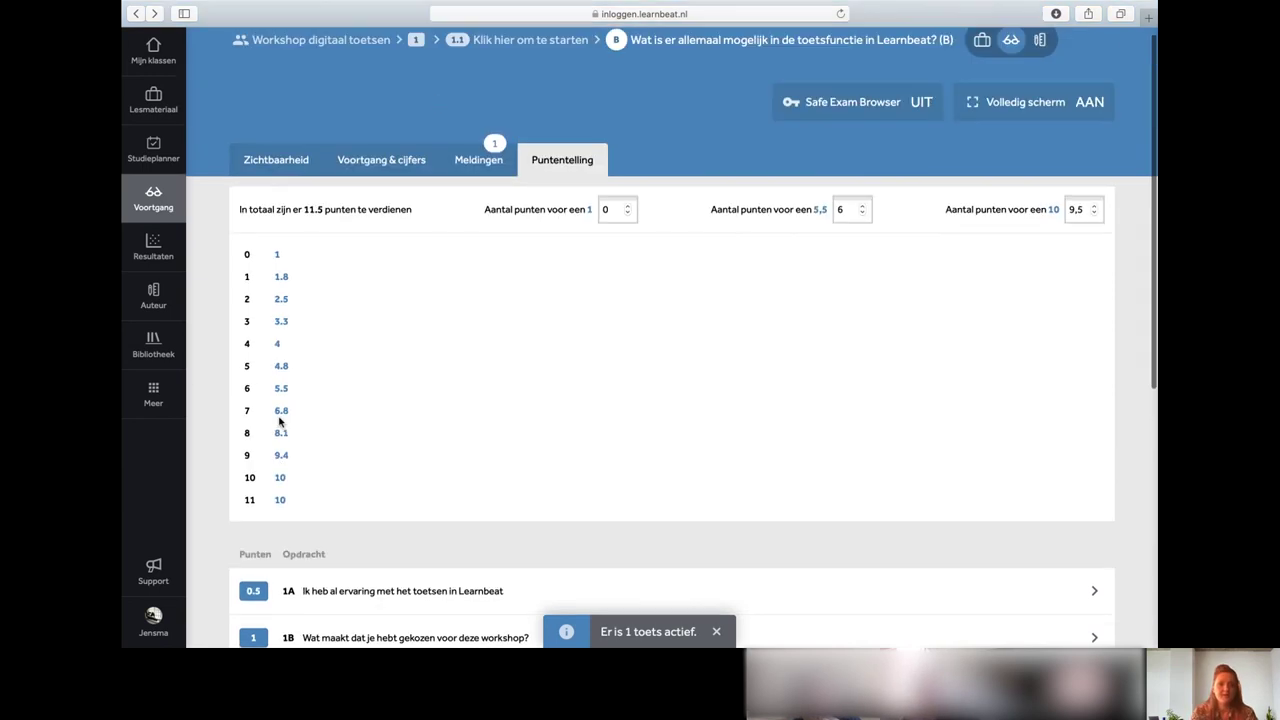
Check the new notification, open the progress and grades overview, and expand the per-question results of students 001 and 002
{"action": "left_click", "coordinate": [496, 155]}
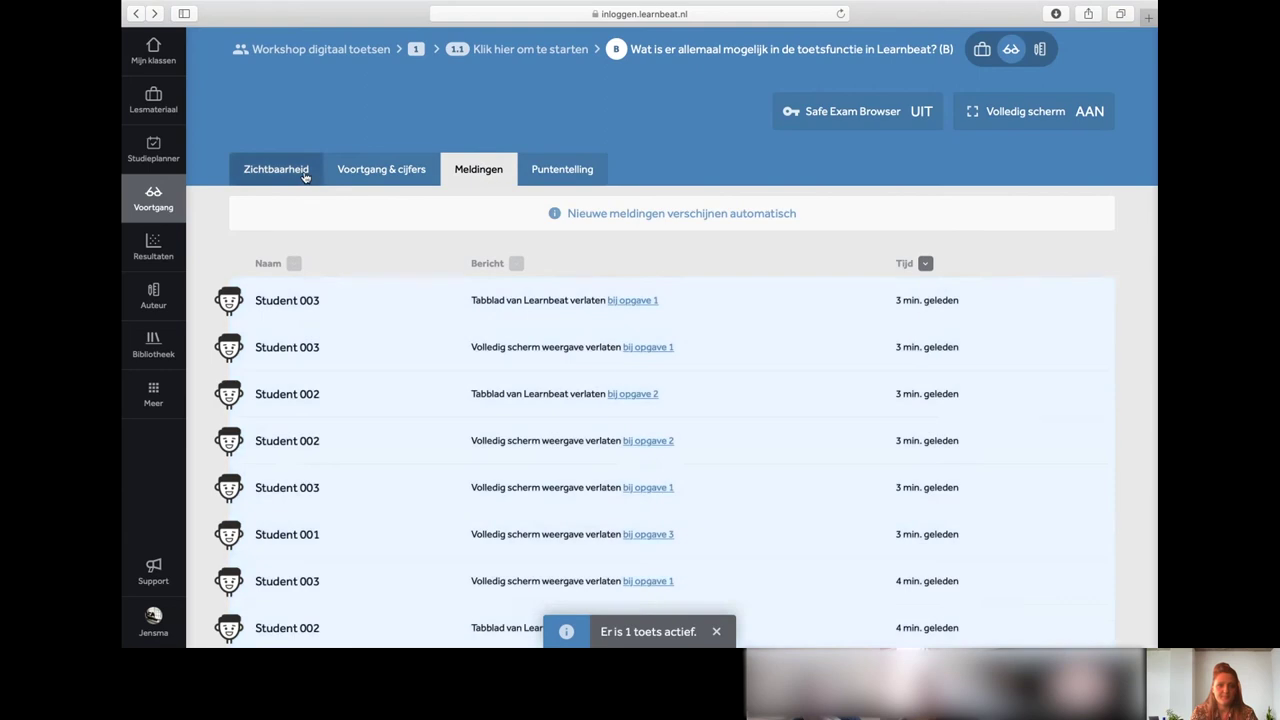
{"action": "left_click", "coordinate": [340, 171]}
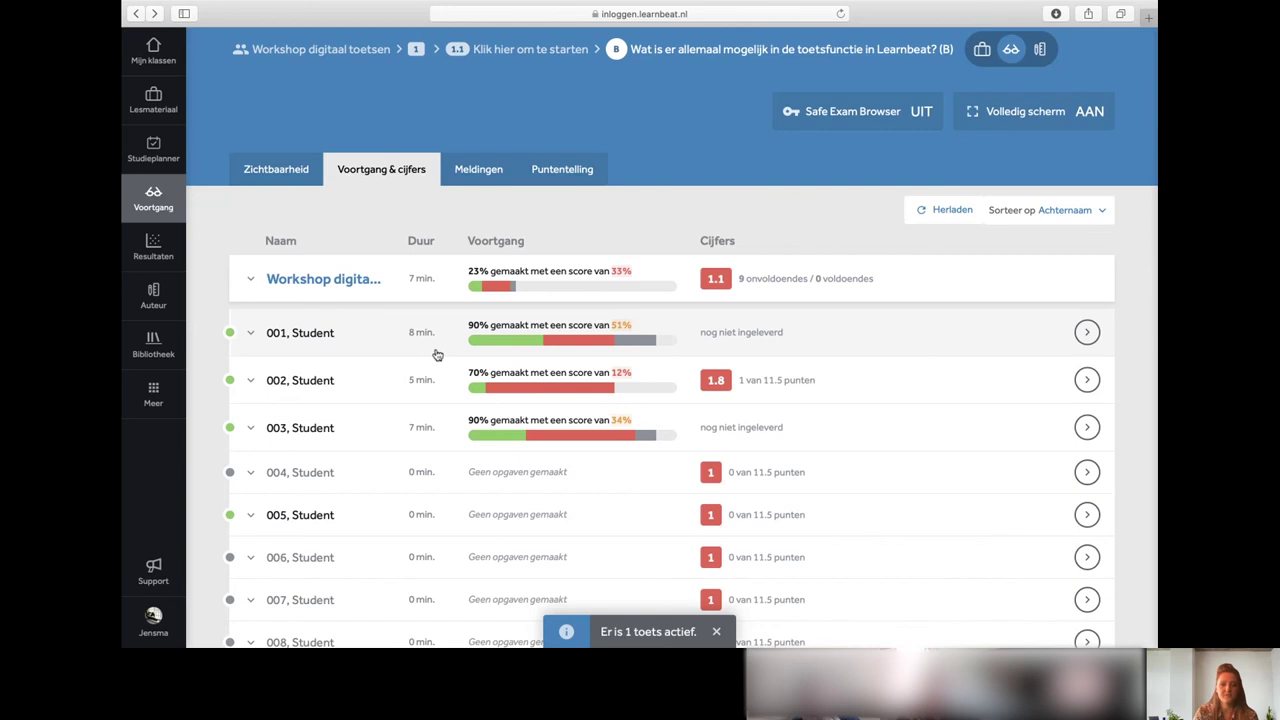
{"action": "left_click", "coordinate": [334, 338]}
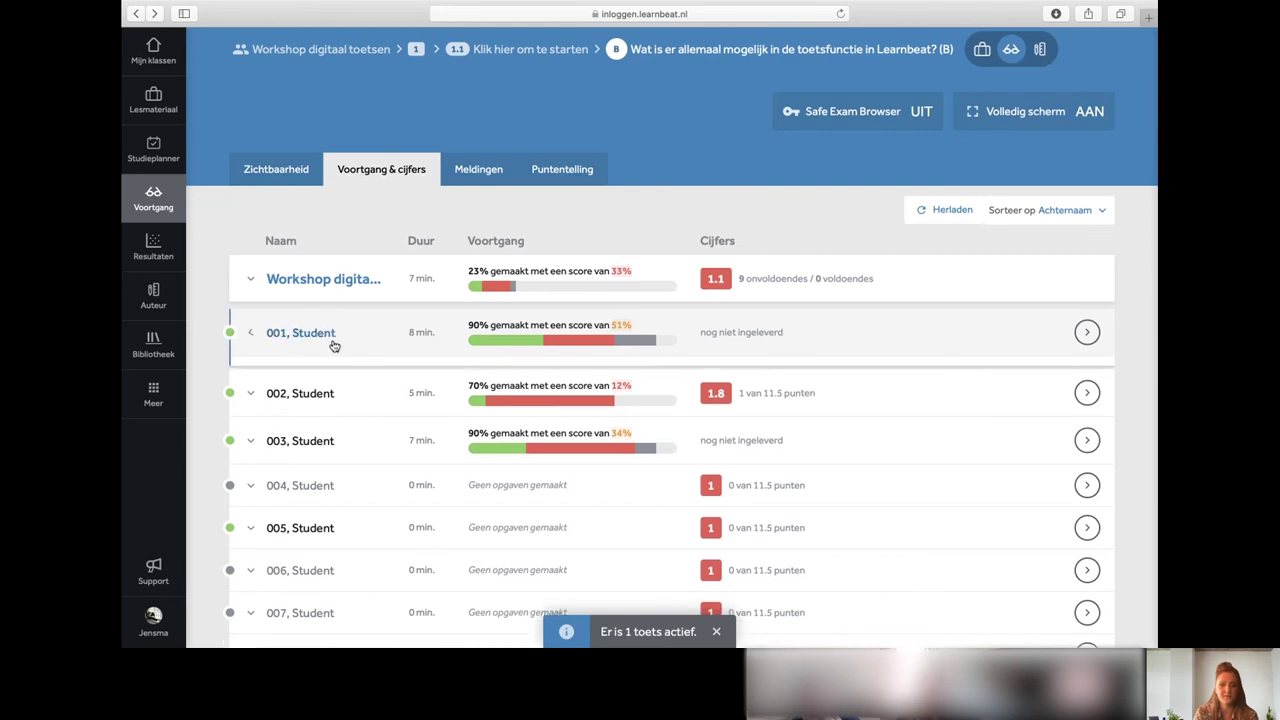
{"action": "left_click", "coordinate": [337, 336]}
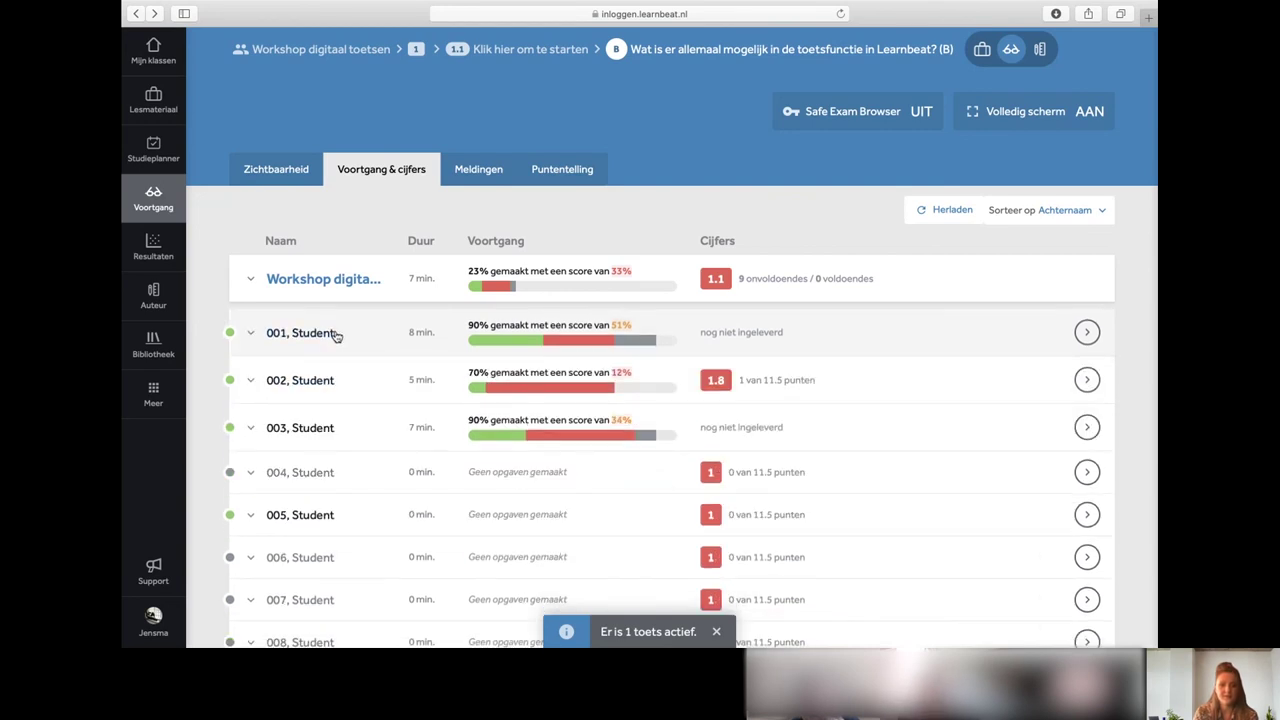
{"action": "left_click", "coordinate": [337, 337]}
{"action": "left_click", "coordinate": [337, 343]}
{"action": "left_click", "coordinate": [337, 383]}
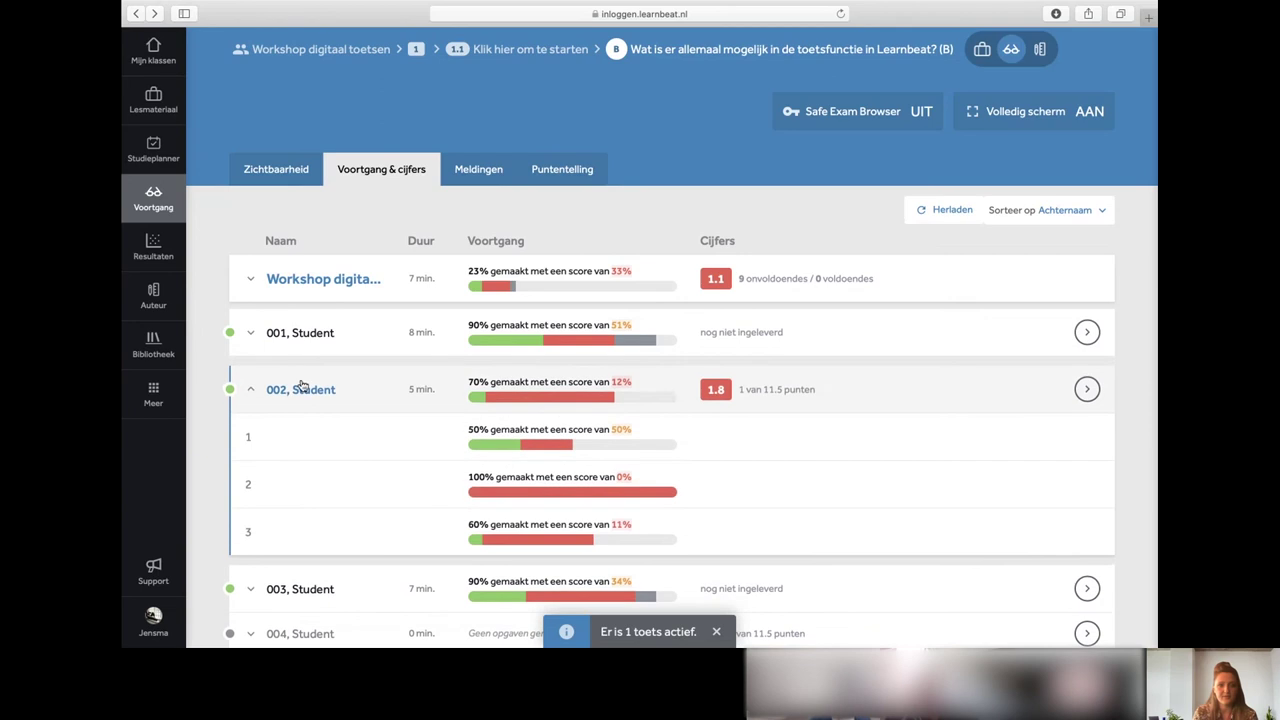
View student 001's answers to question 1 with their scoring options and return to the progress and grades overview
{"action": "left_click", "coordinate": [334, 333]}
{"action": "left_click", "coordinate": [338, 388]}
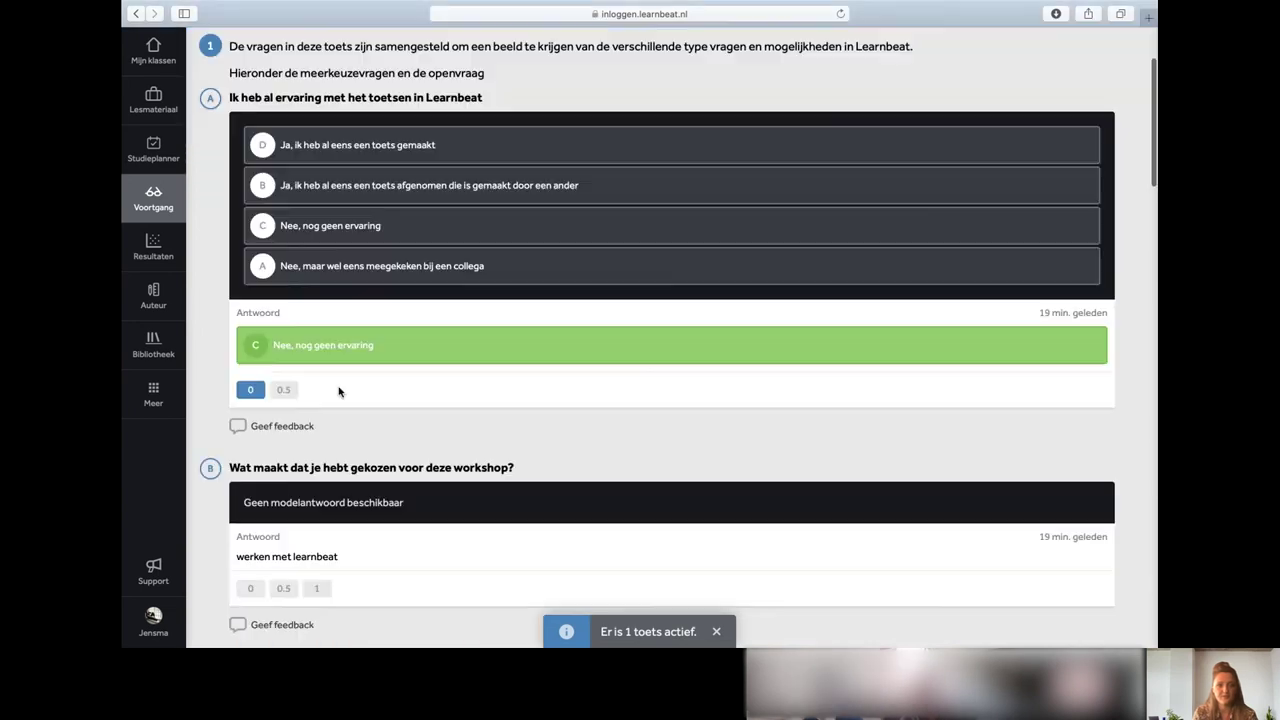
{"action": "scroll", "coordinate": [340, 380], "scroll_direction": "up", "scroll_amount": 3}
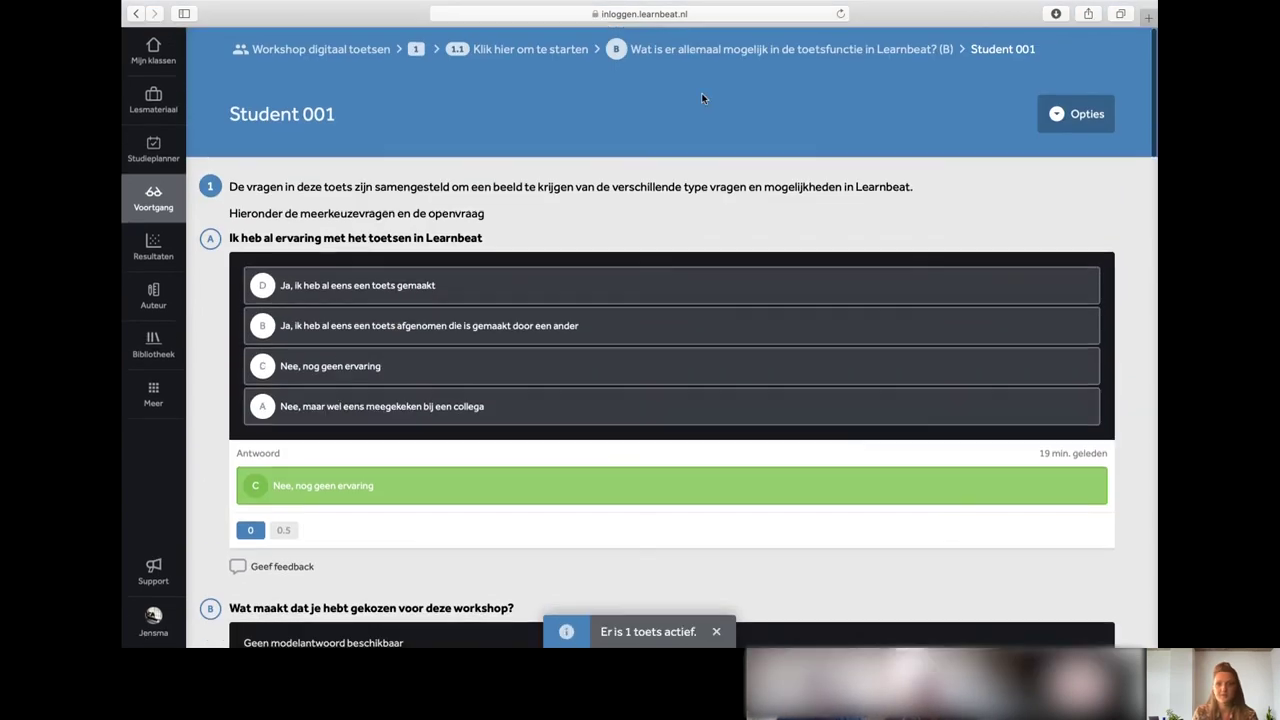
{"action": "left_click", "coordinate": [136, 13]}
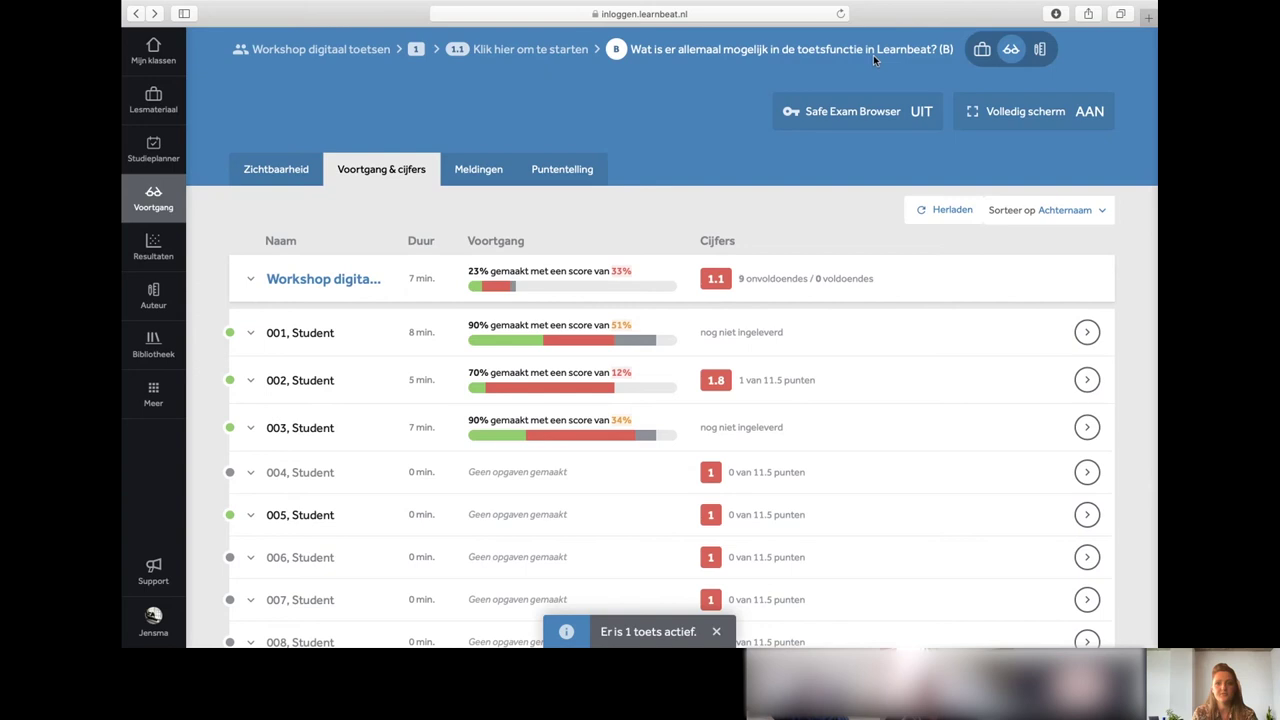
Switch the test to its lesson material view and begin it at question 1
{"action": "left_click", "coordinate": [982, 49]}
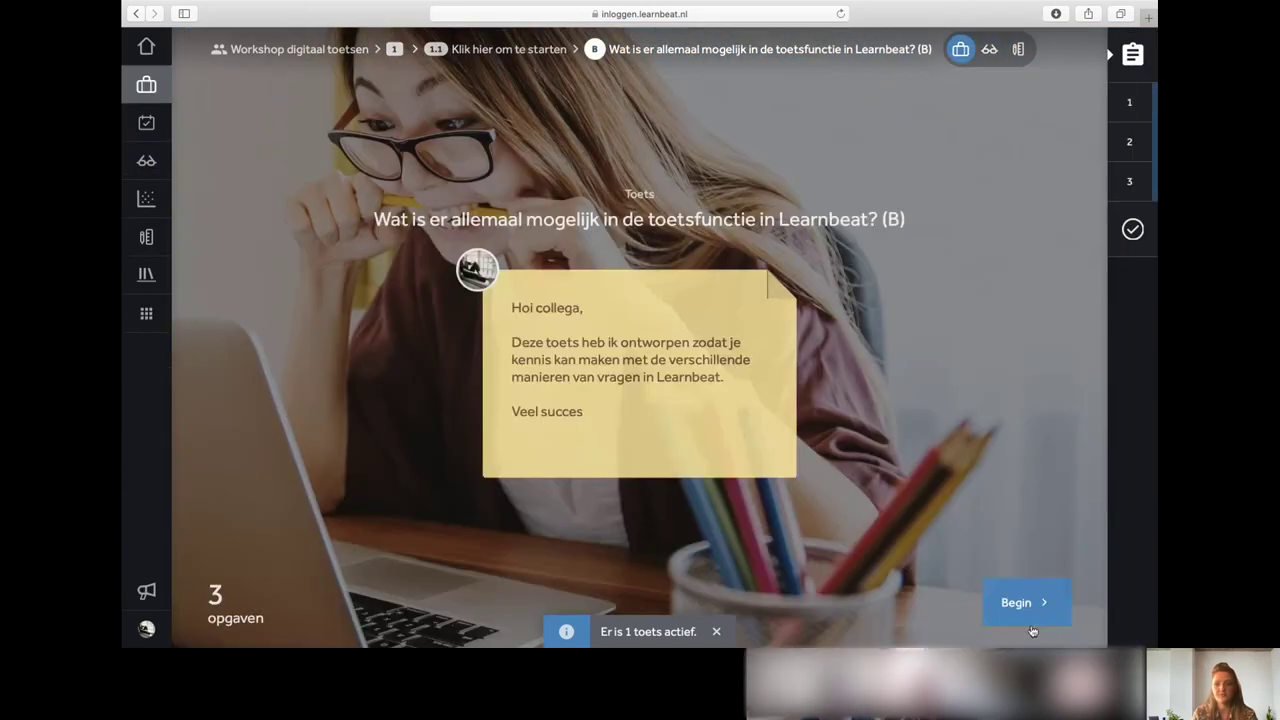
{"action": "left_click", "coordinate": [1026, 602]}
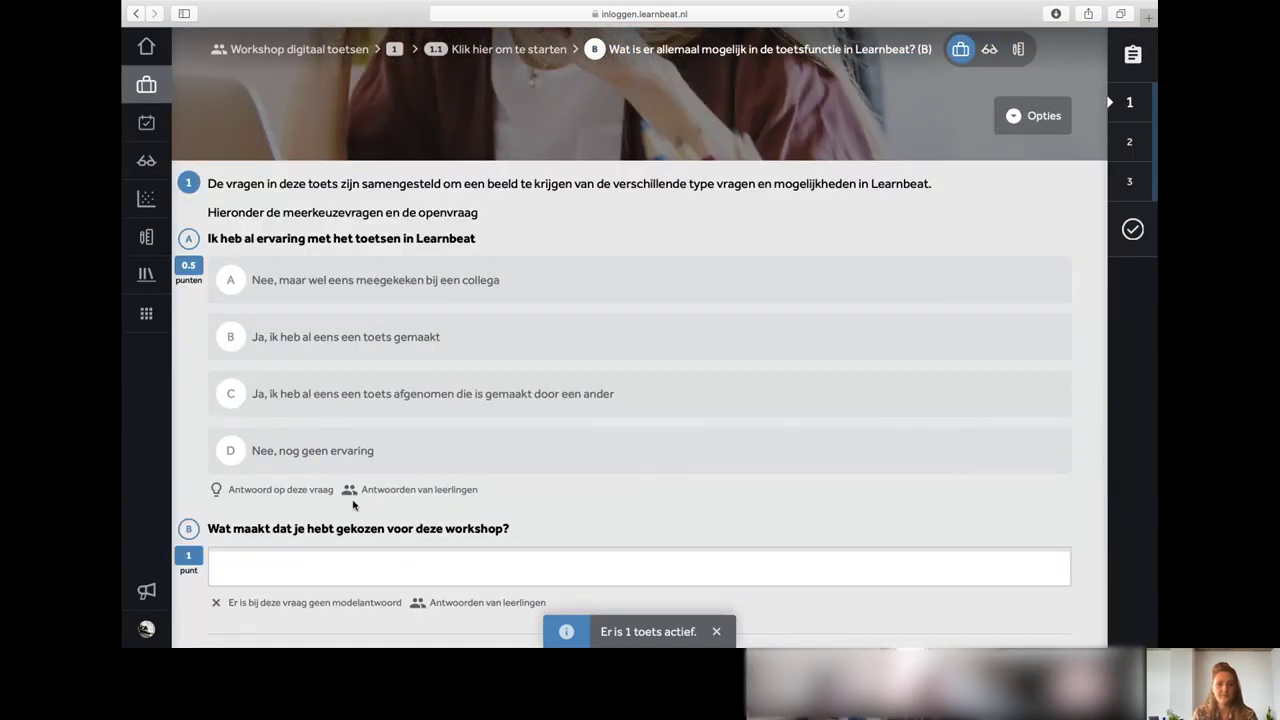
Show the students' answers to question 1A and award student 001 a score of 0.5 points
{"action": "left_click", "coordinate": [429, 490]}
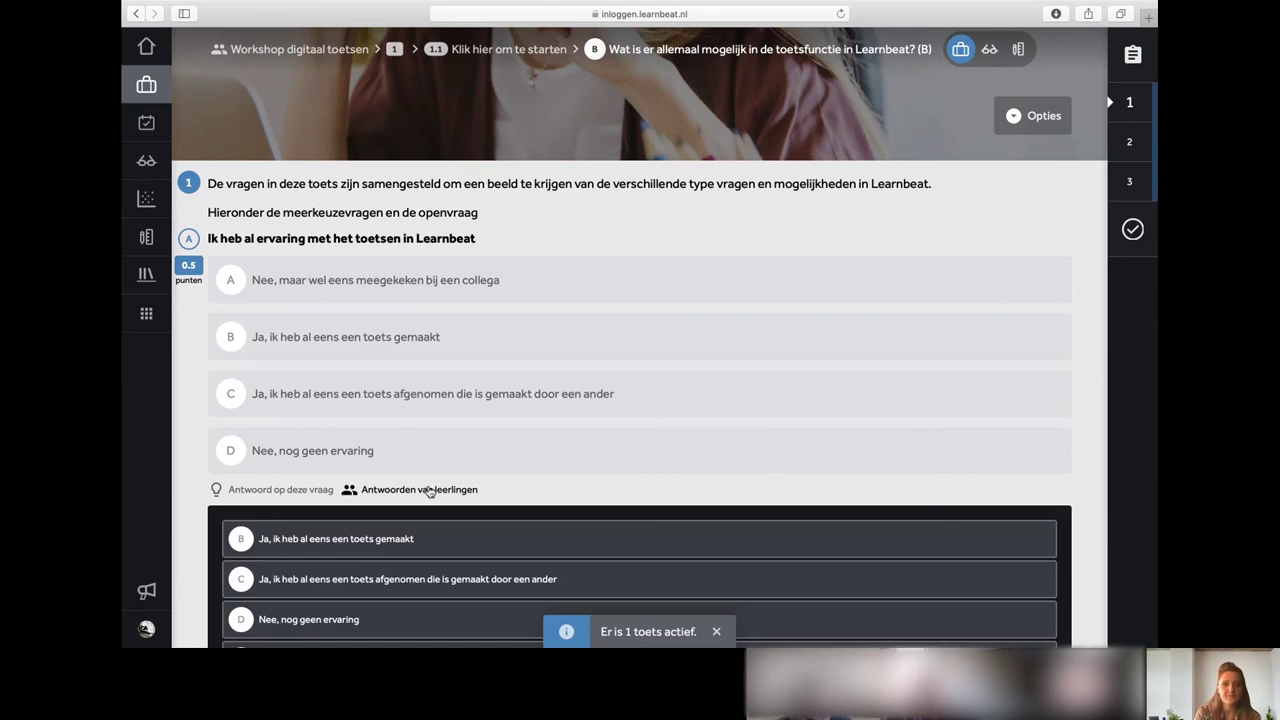
{"action": "scroll", "coordinate": [429, 490], "scroll_direction": "down", "scroll_amount": 8}
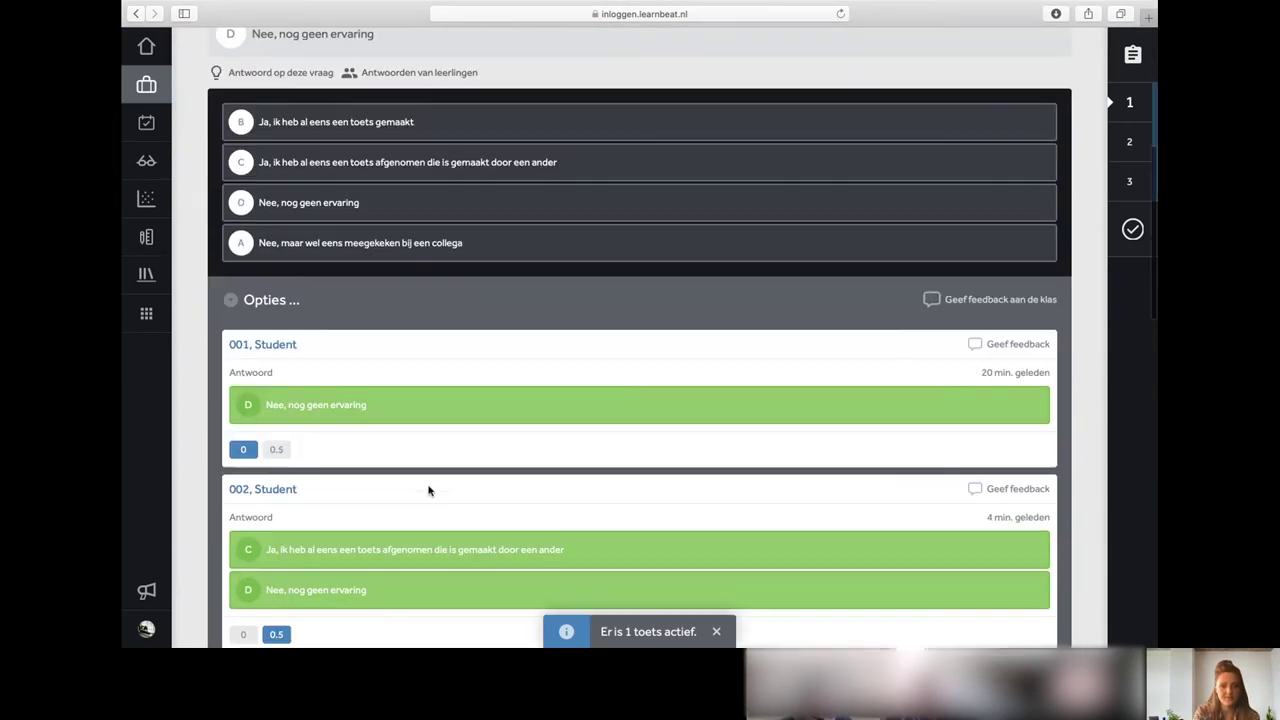
{"action": "scroll", "coordinate": [429, 490], "scroll_direction": "down", "scroll_amount": 3}
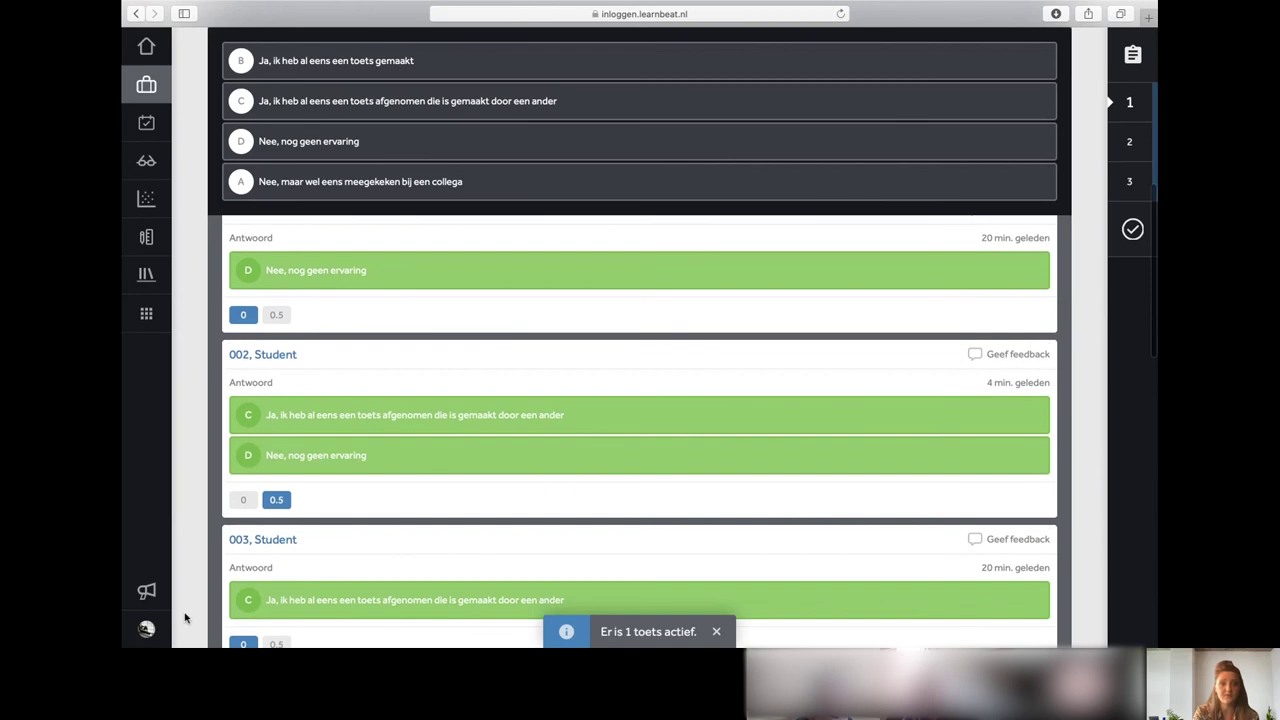
{"action": "scroll", "coordinate": [300, 314], "scroll_direction": "up", "scroll_amount": 3}
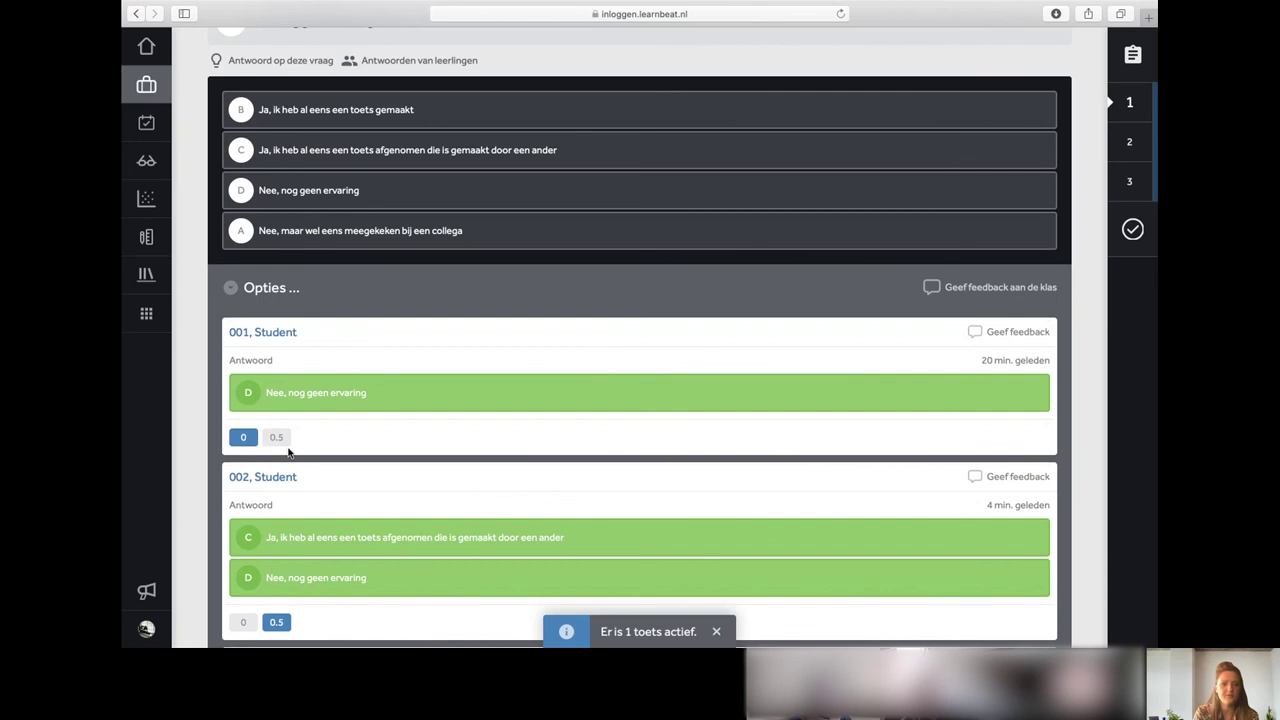
{"action": "left_click", "coordinate": [276, 437]}
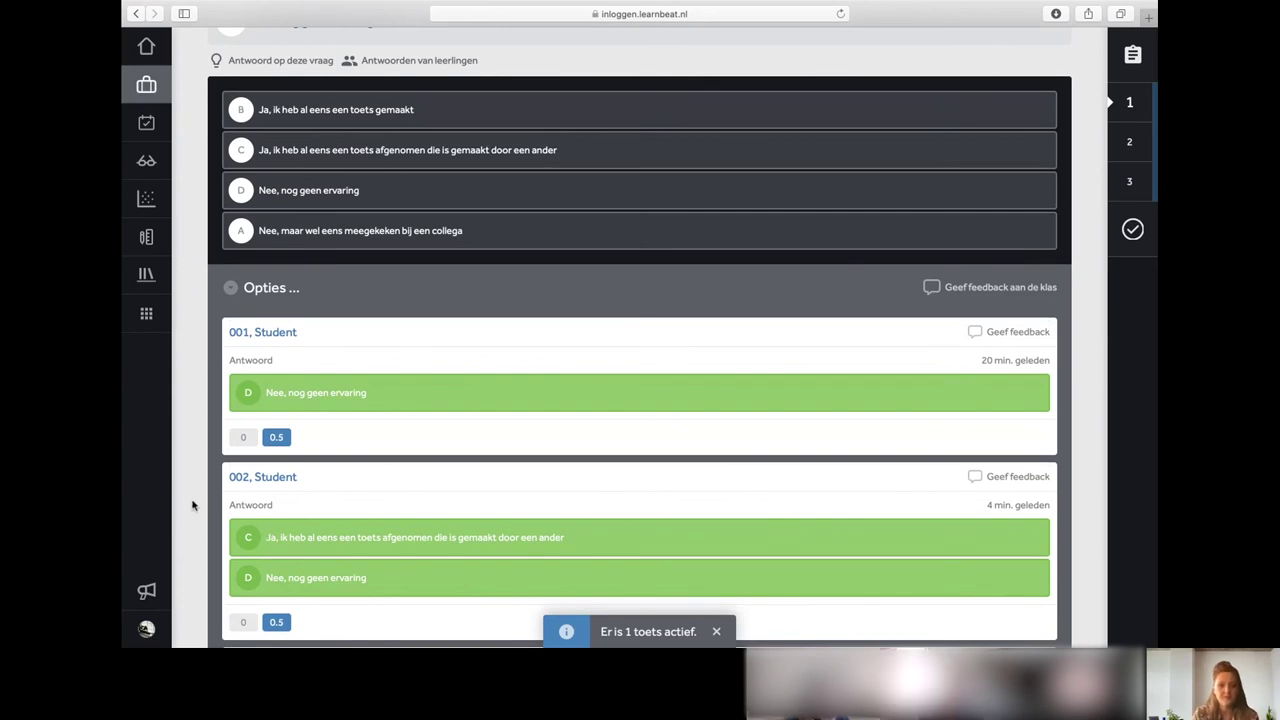
{"action": "left_click", "coordinate": [281, 441]}
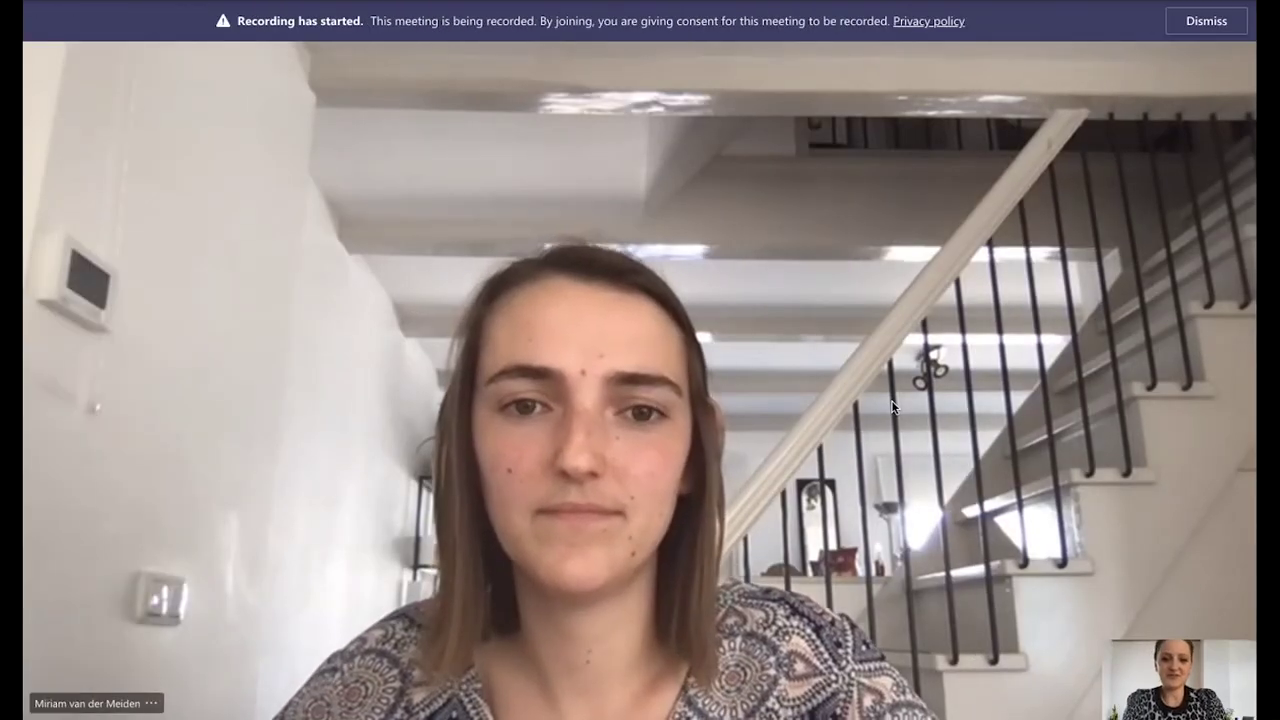
Open the lesson material of the class Workshop digitaal toetsen and enter section 1.1, Klik hier om te starten
{"action": "mouse_move", "coordinate": [597, 705]}
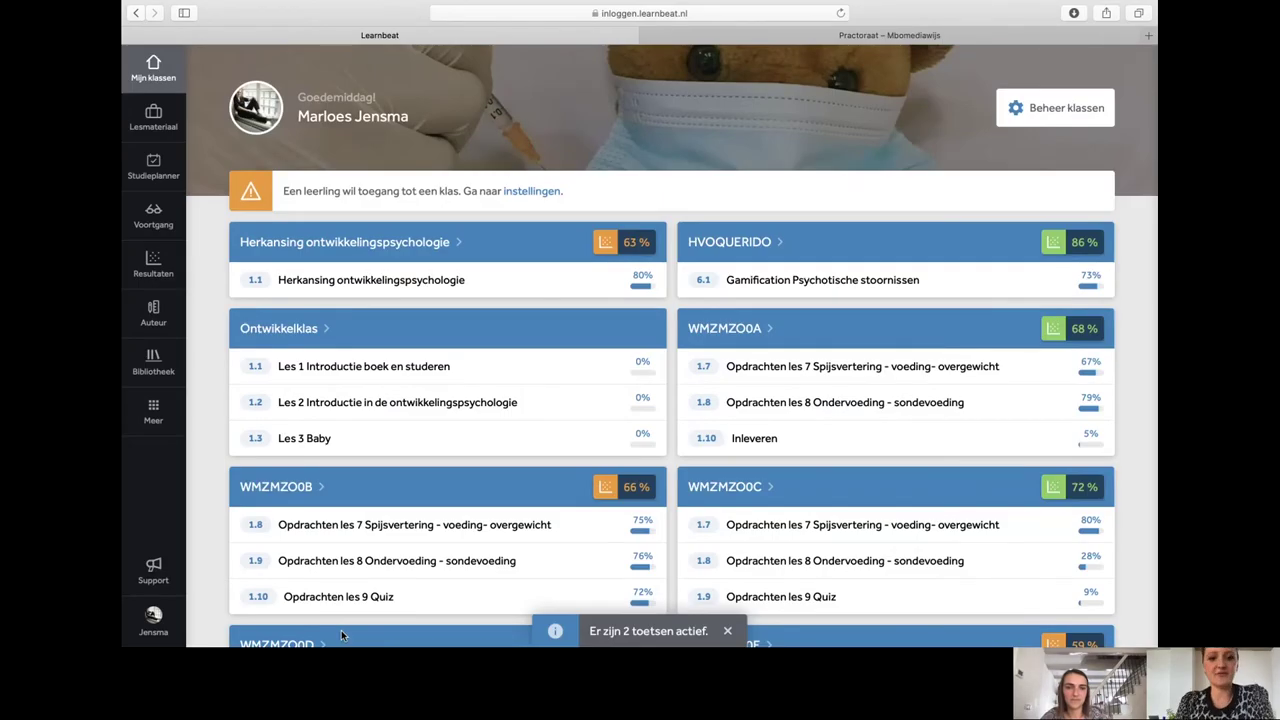
{"action": "scroll", "coordinate": [580, 437], "scroll_direction": "down", "scroll_amount": 6}
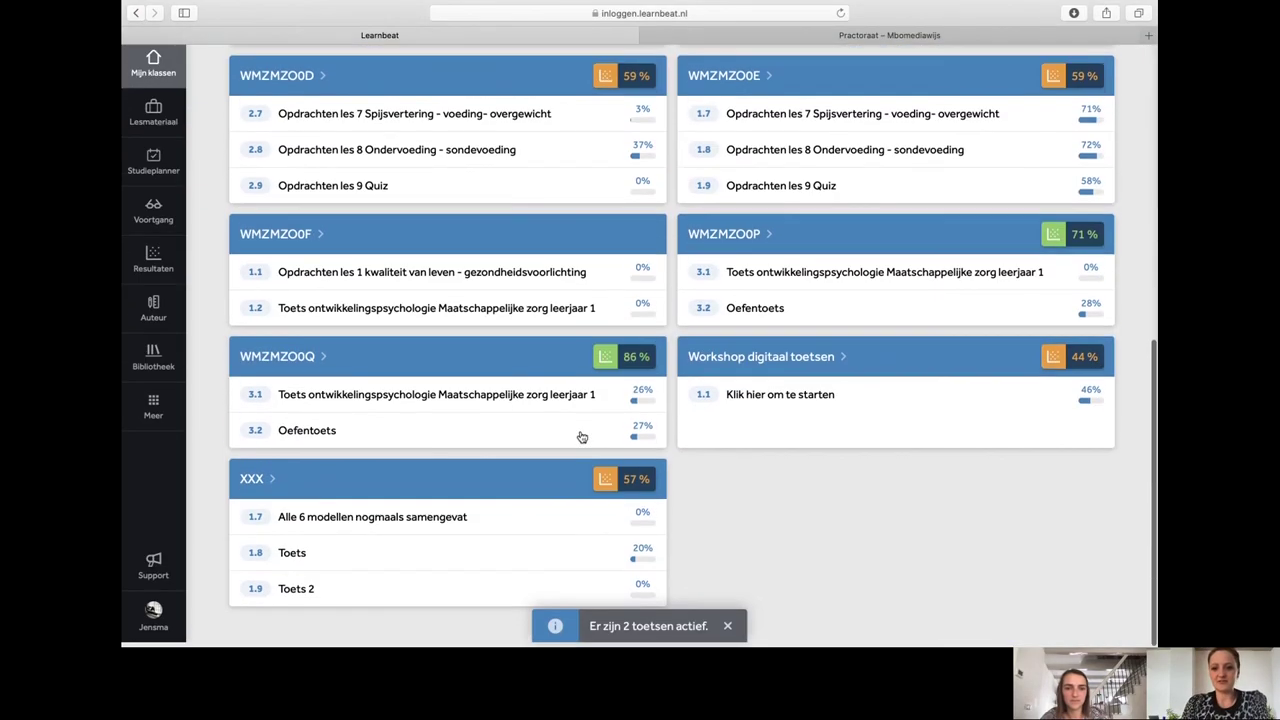
{"action": "left_click", "coordinate": [708, 369]}
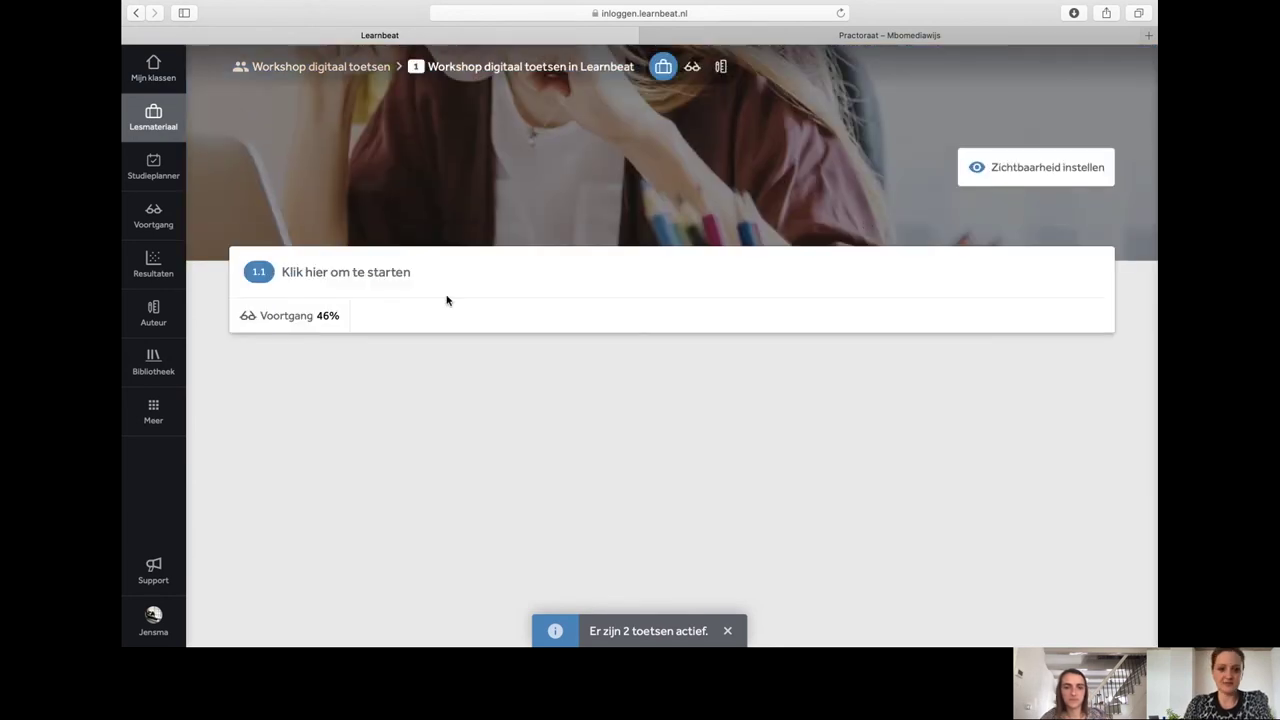
{"action": "left_click", "coordinate": [391, 272]}
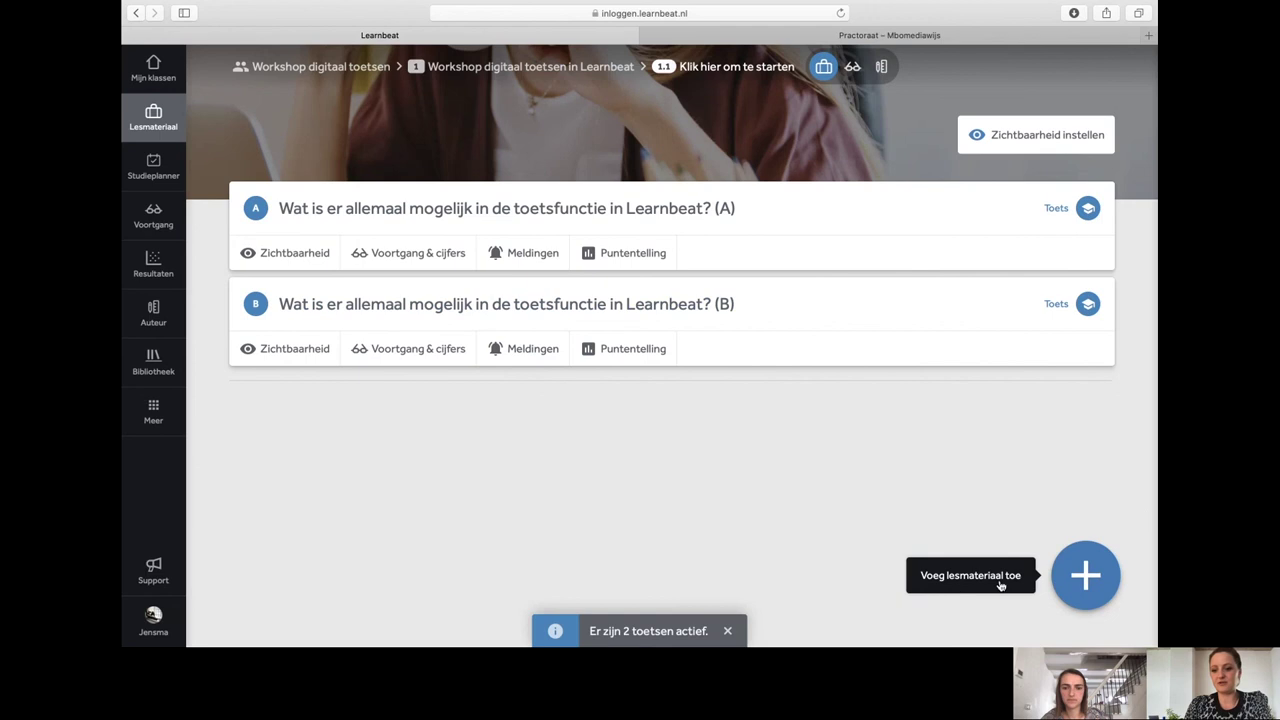
Add a new activity of type Toets named "Test" to section 1.1
{"action": "left_click", "coordinate": [1074, 587]}
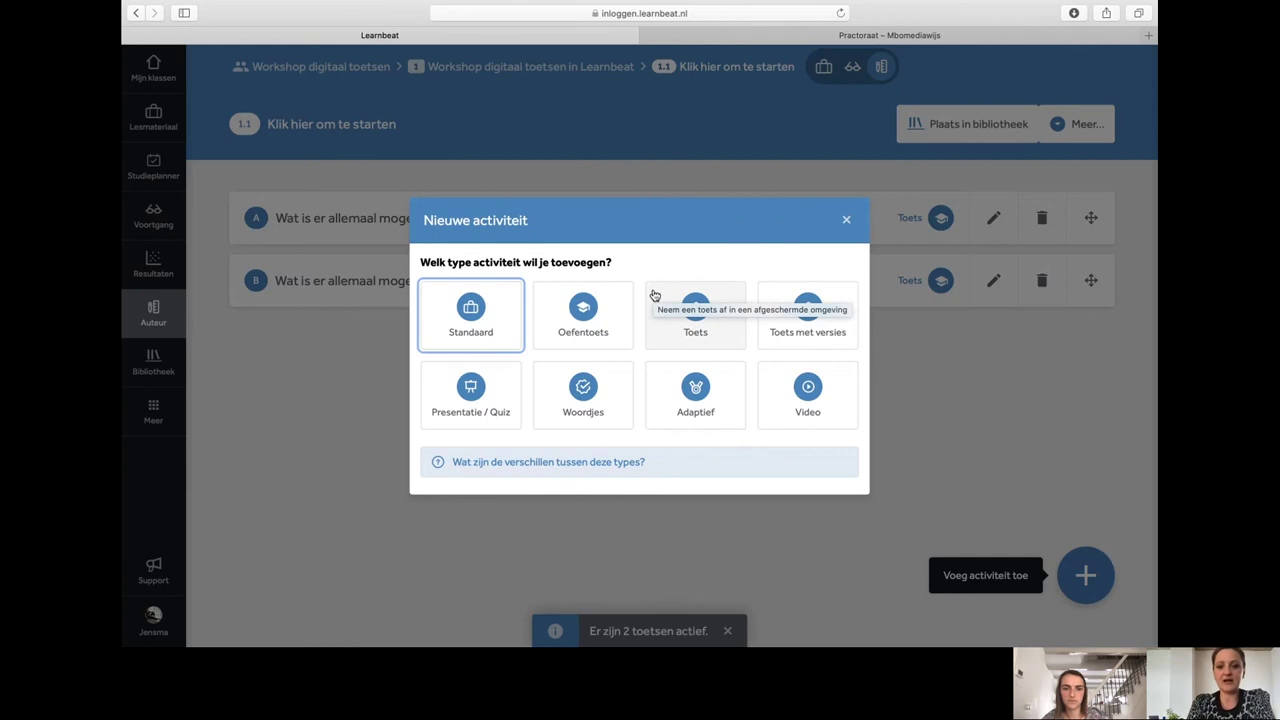
{"action": "left_click", "coordinate": [710, 325]}
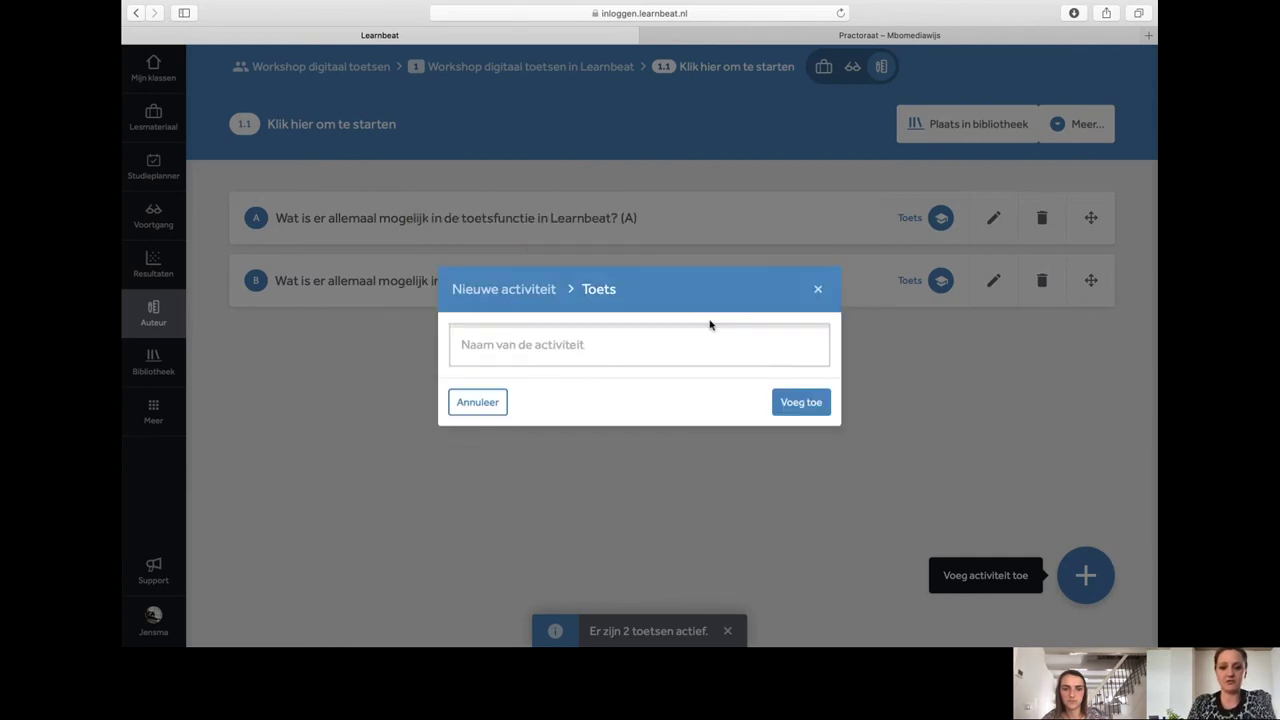
{"action": "type", "text": "Test"}
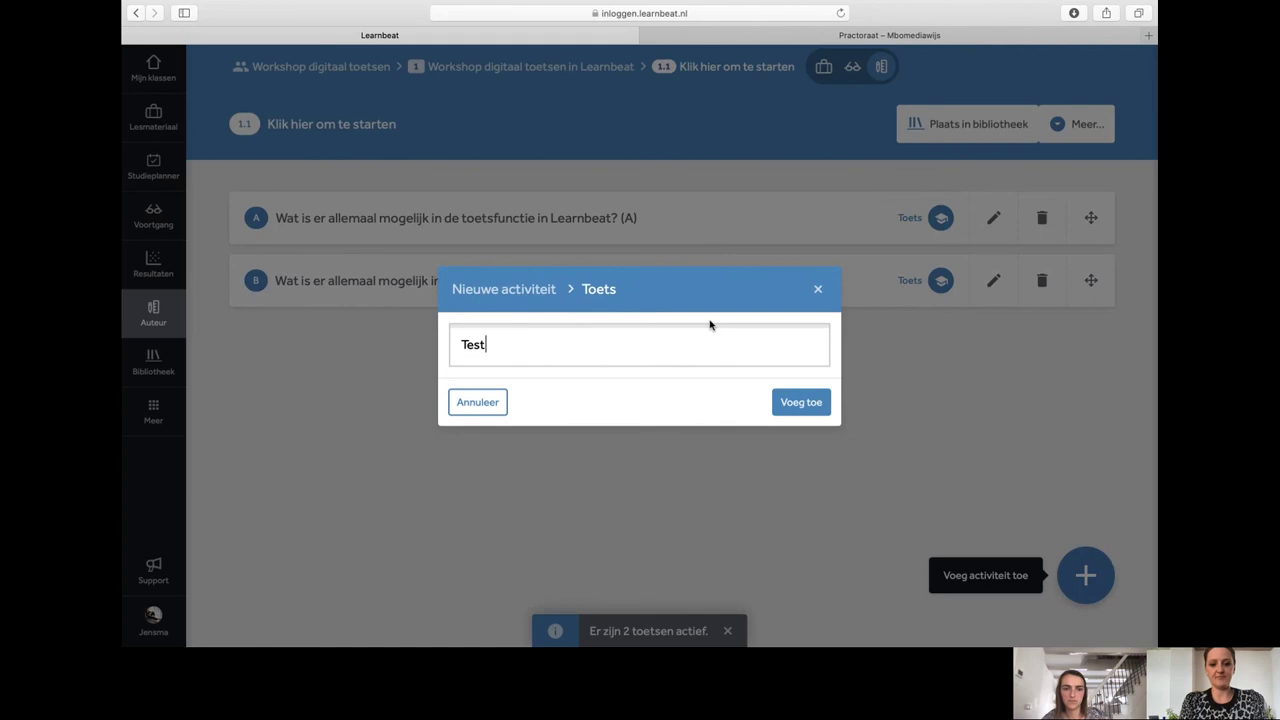
{"action": "left_click", "coordinate": [813, 403]}
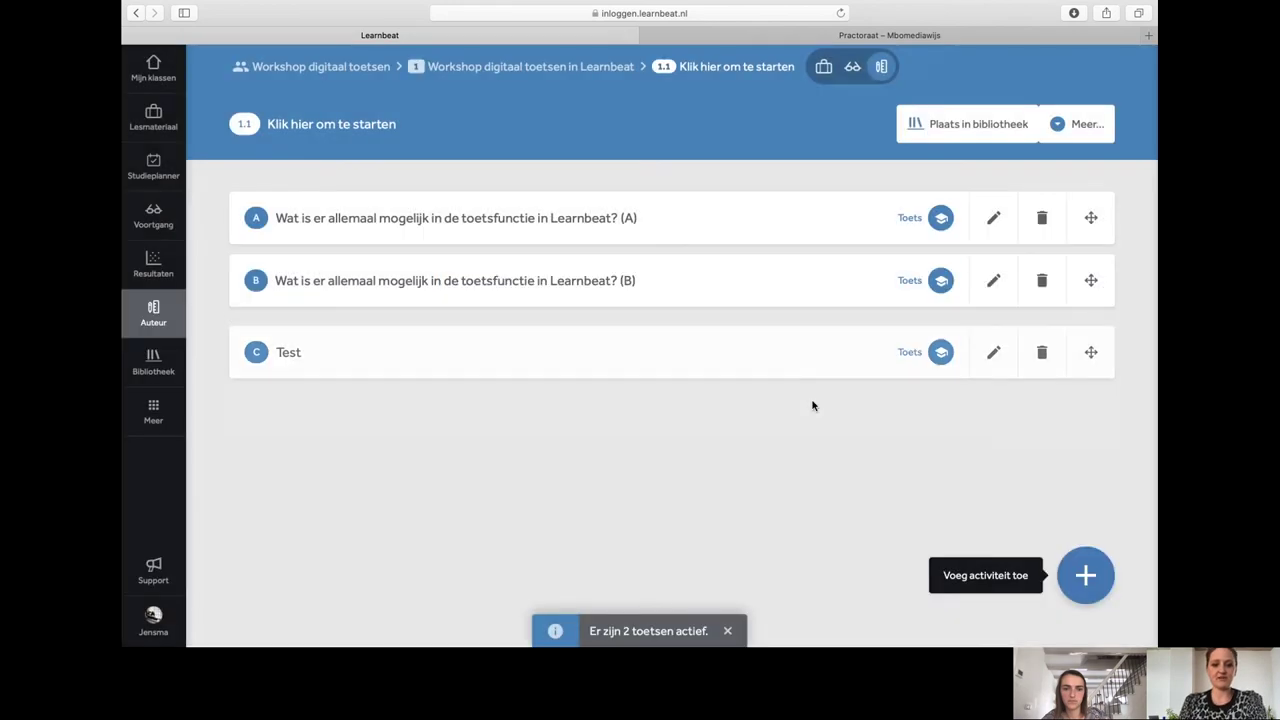
Give the Test activity the introduction message "Beste student, Dit is de oefentoets voor het vak ontwikkelingspsychologie 2. Veel succes.", with blank lines between the parts
{"action": "left_click", "coordinate": [670, 354]}
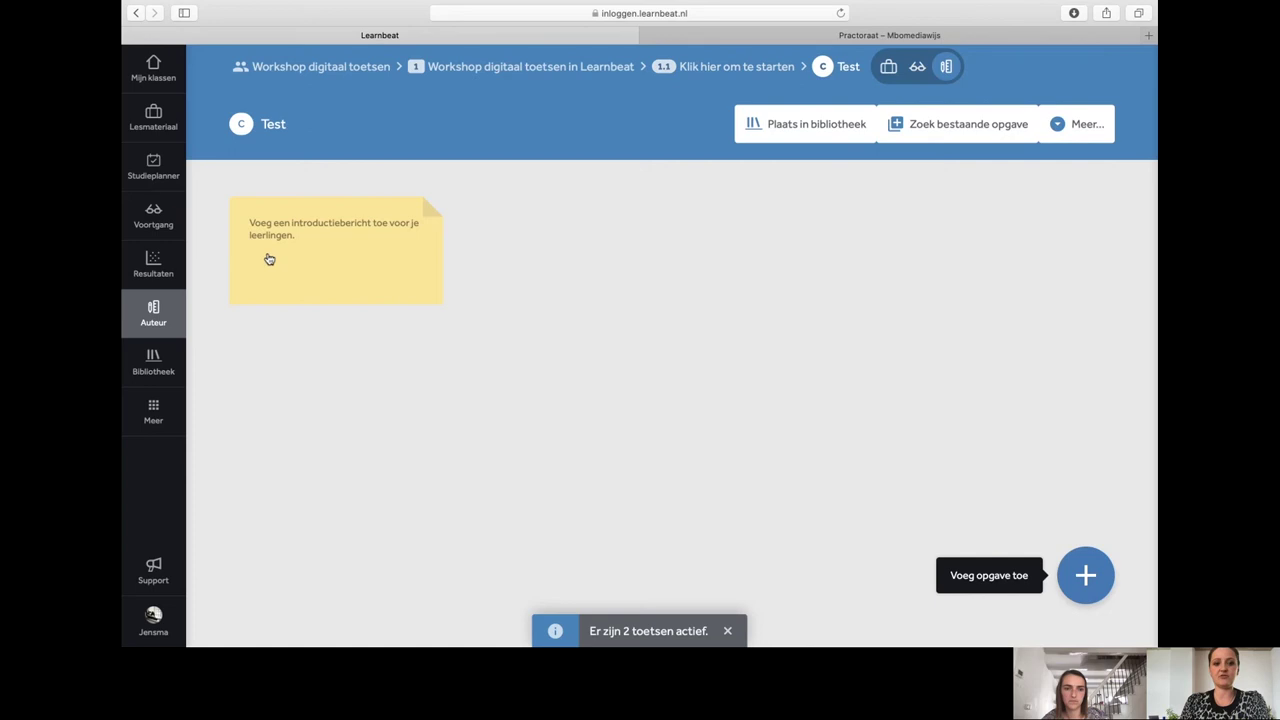
{"action": "left_click", "coordinate": [301, 235]}
{"action": "type", "text": "Best"}
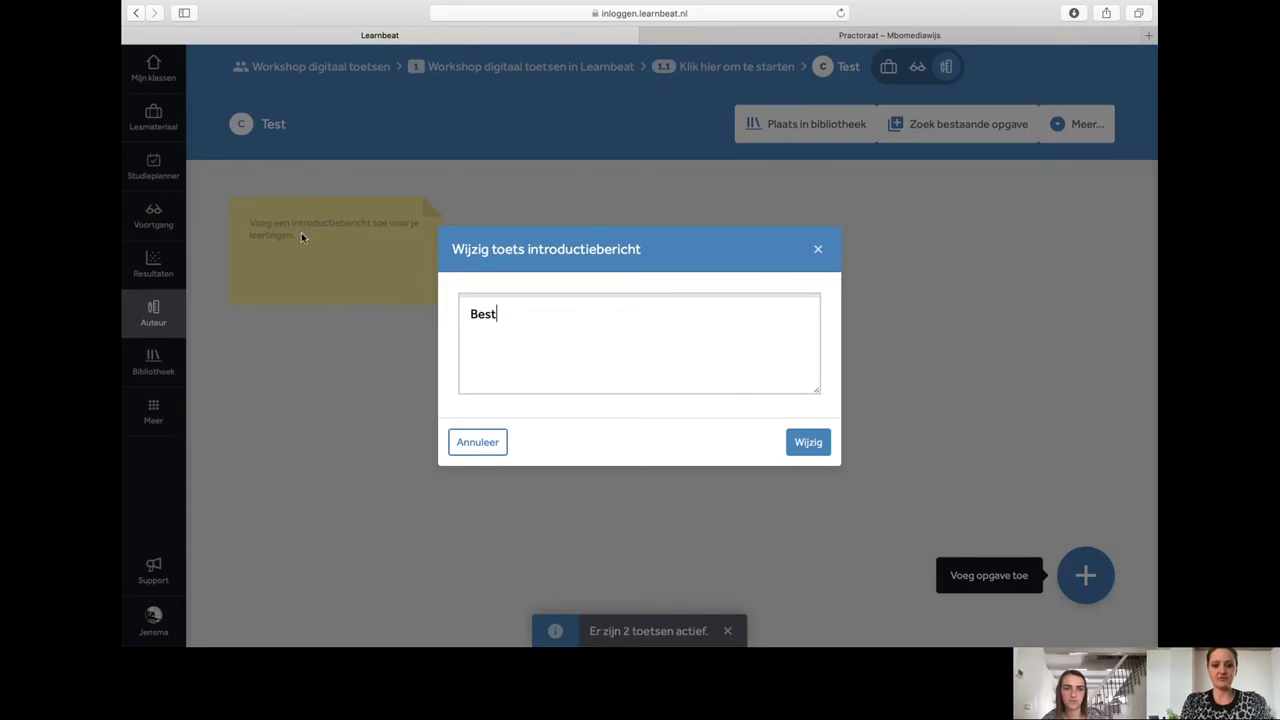
{"action": "type", "text": "e student,"}
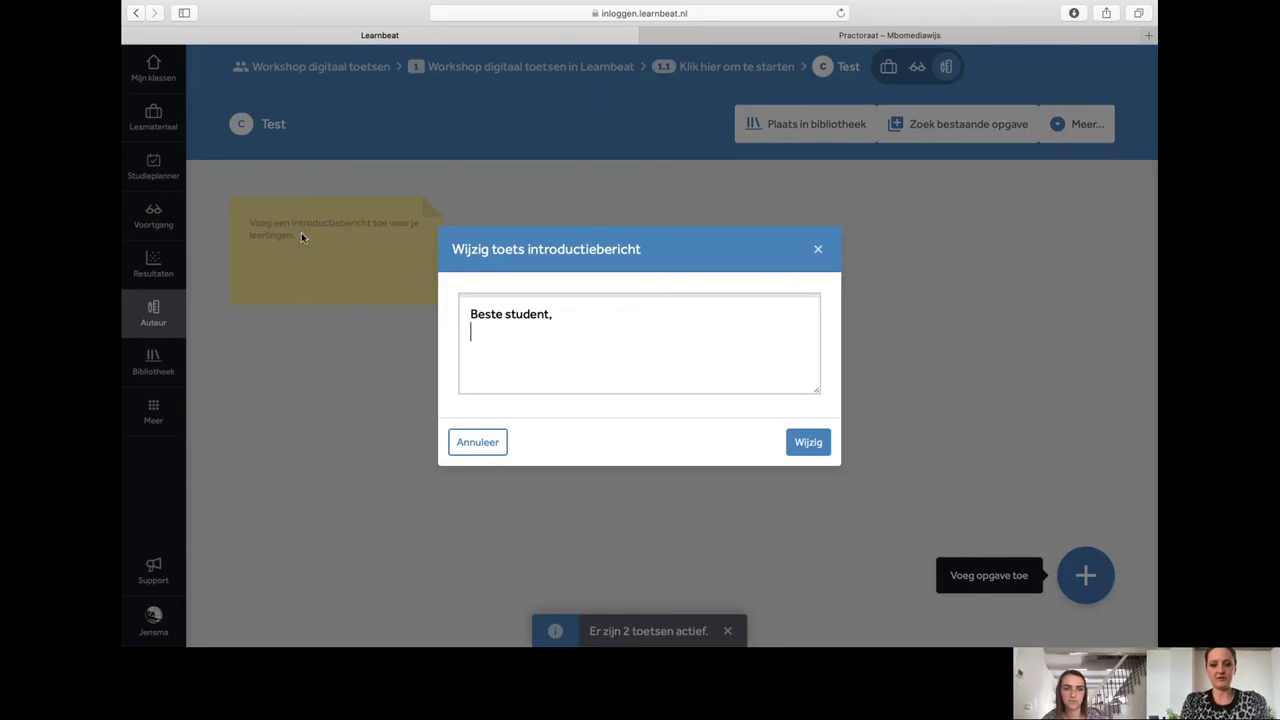
{"action": "key", "text": "Return"}
{"action": "type", "text": "Dit is de oefen"}
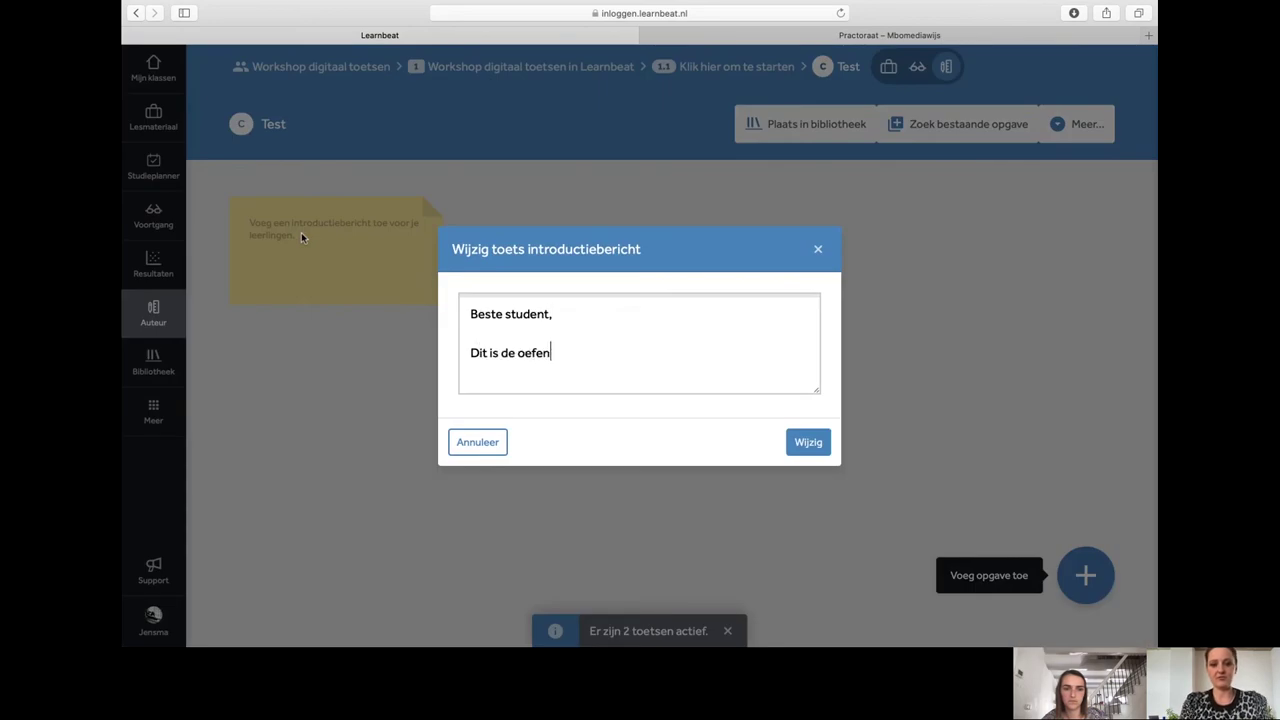
{"action": "type", "text": "toets voor het v"}
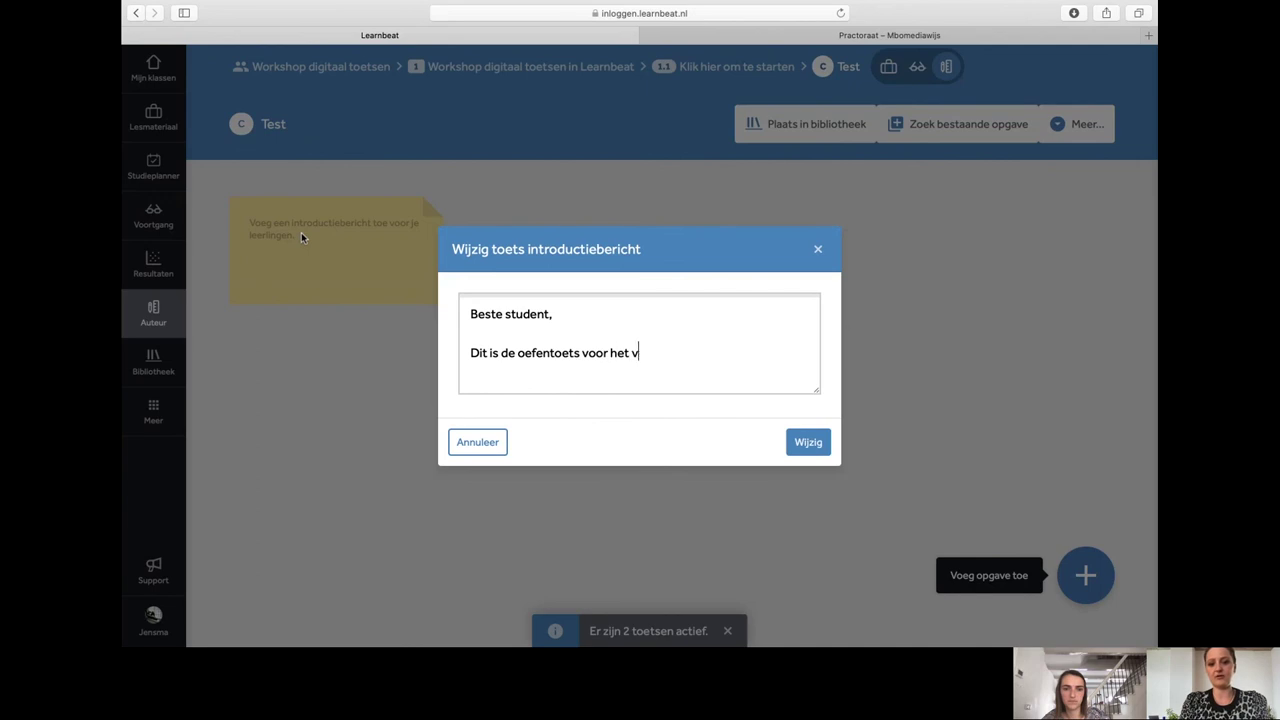
{"action": "type", "text": "ak ontwikle"}
{"action": "key", "text": "BackSpace"}
{"action": "key", "text": "BackSpace"}
{"action": "type", "text": "k"}
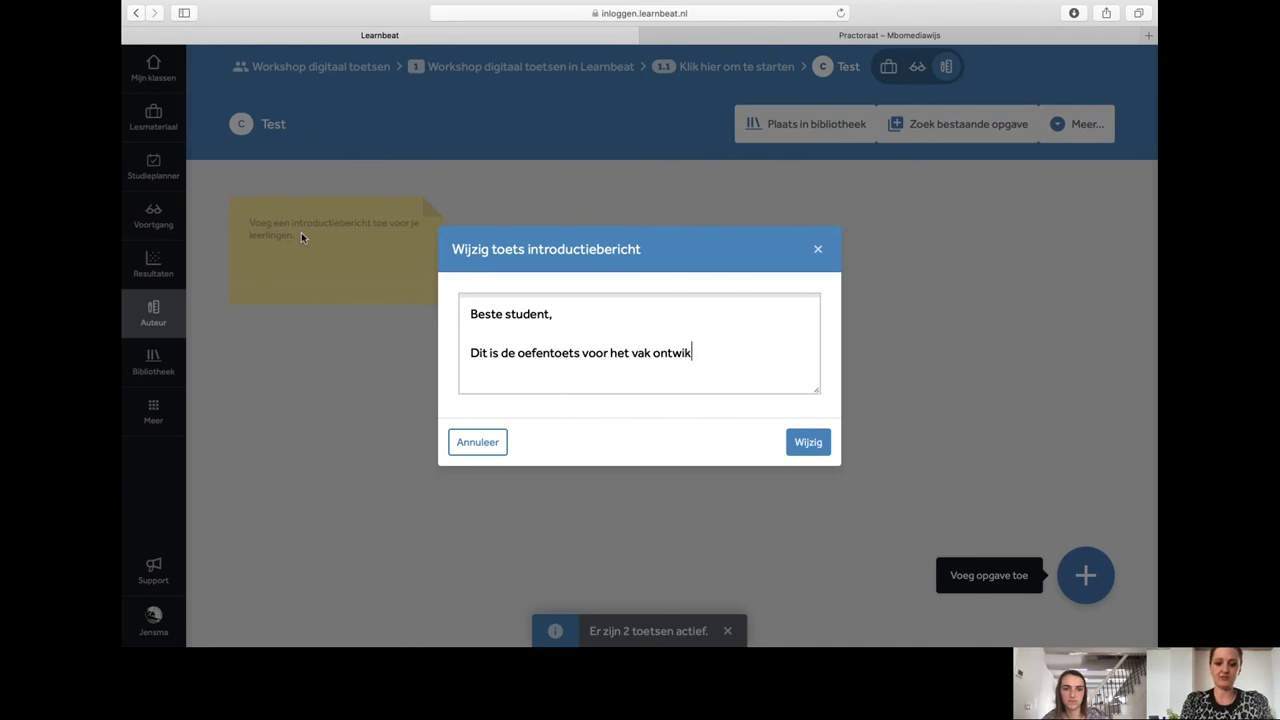
{"action": "type", "text": "elingspsyc"}
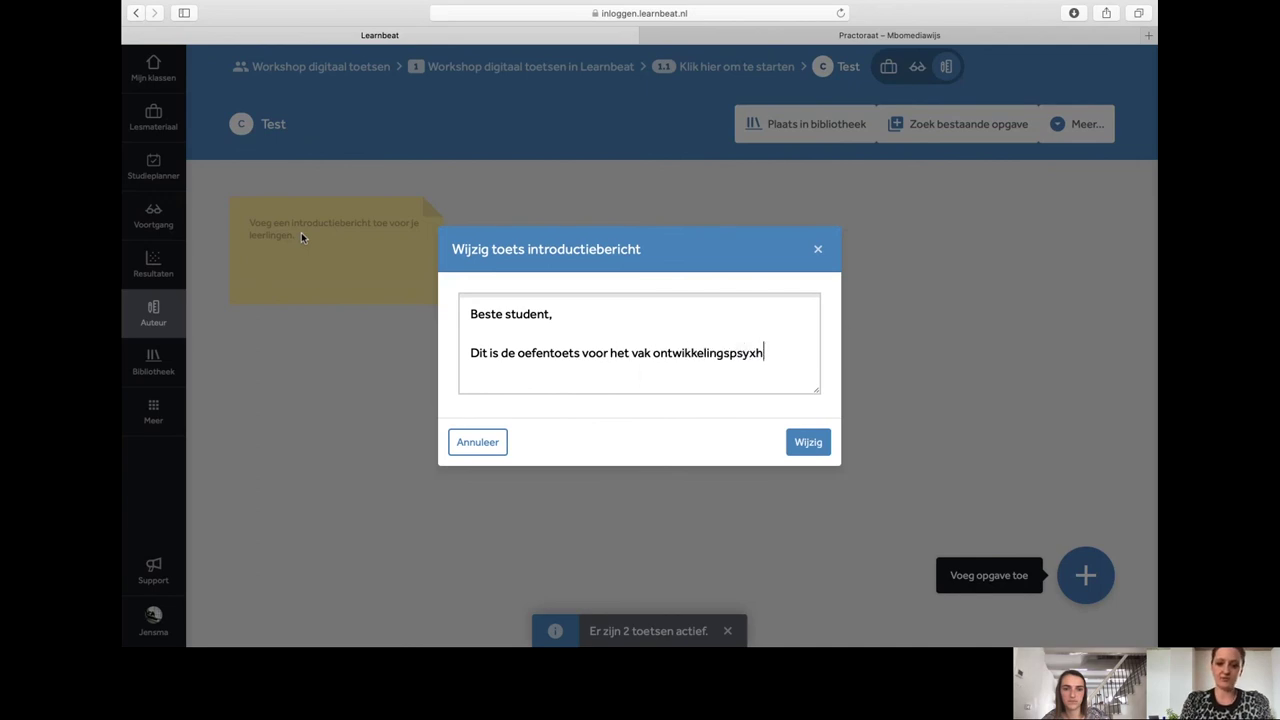
{"action": "type", "text": "hologie "}
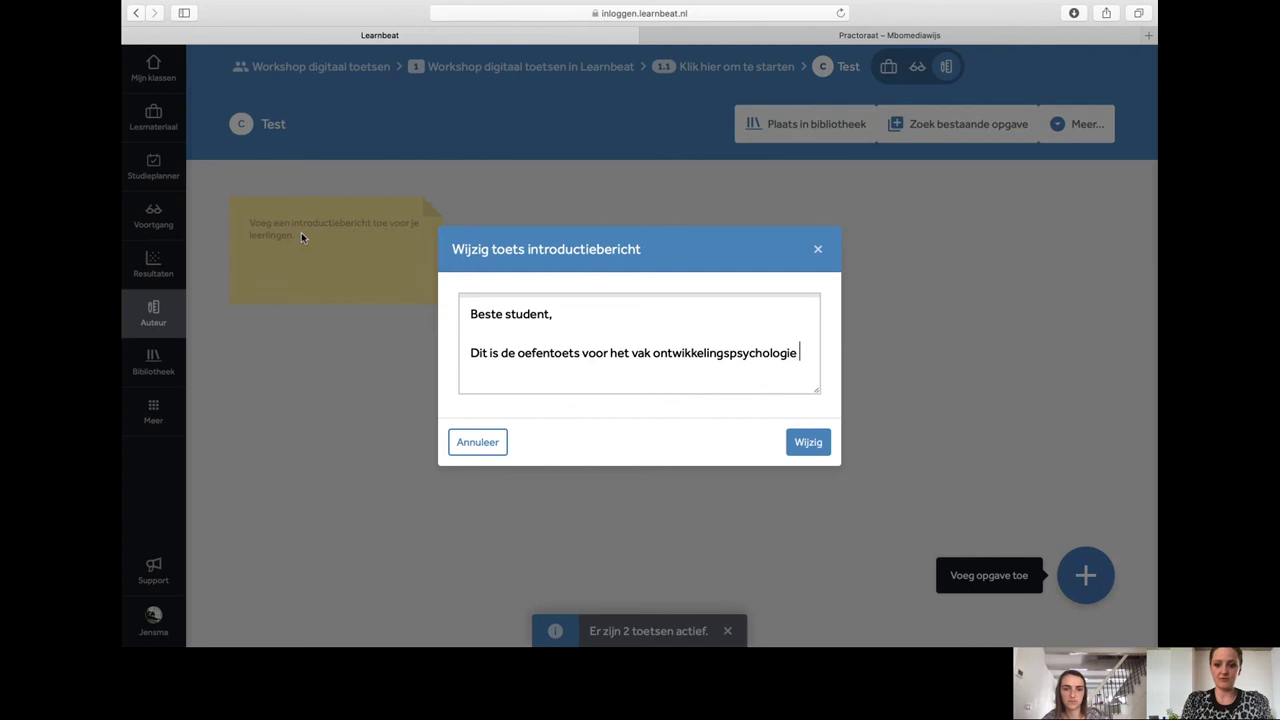
{"action": "type", "text": "2."}
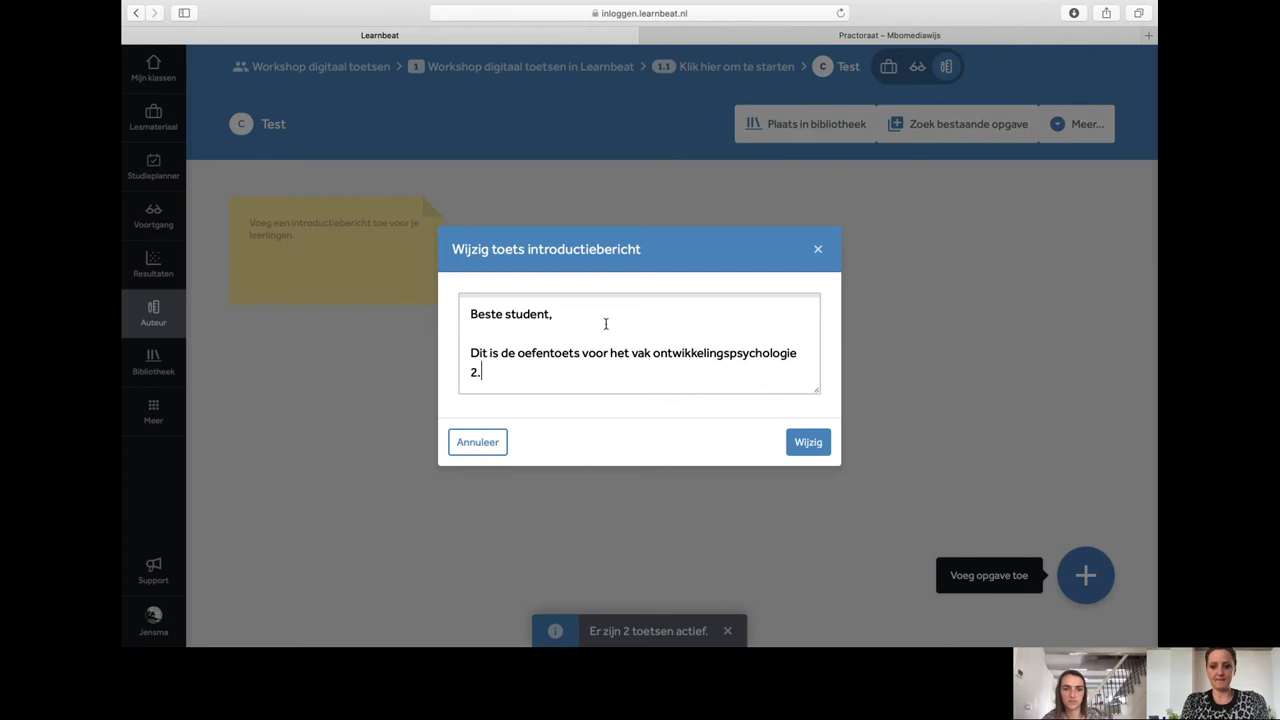
{"action": "key", "text": "Return"}
{"action": "key", "text": "Return"}
{"action": "type", "text": "Veel succes"}
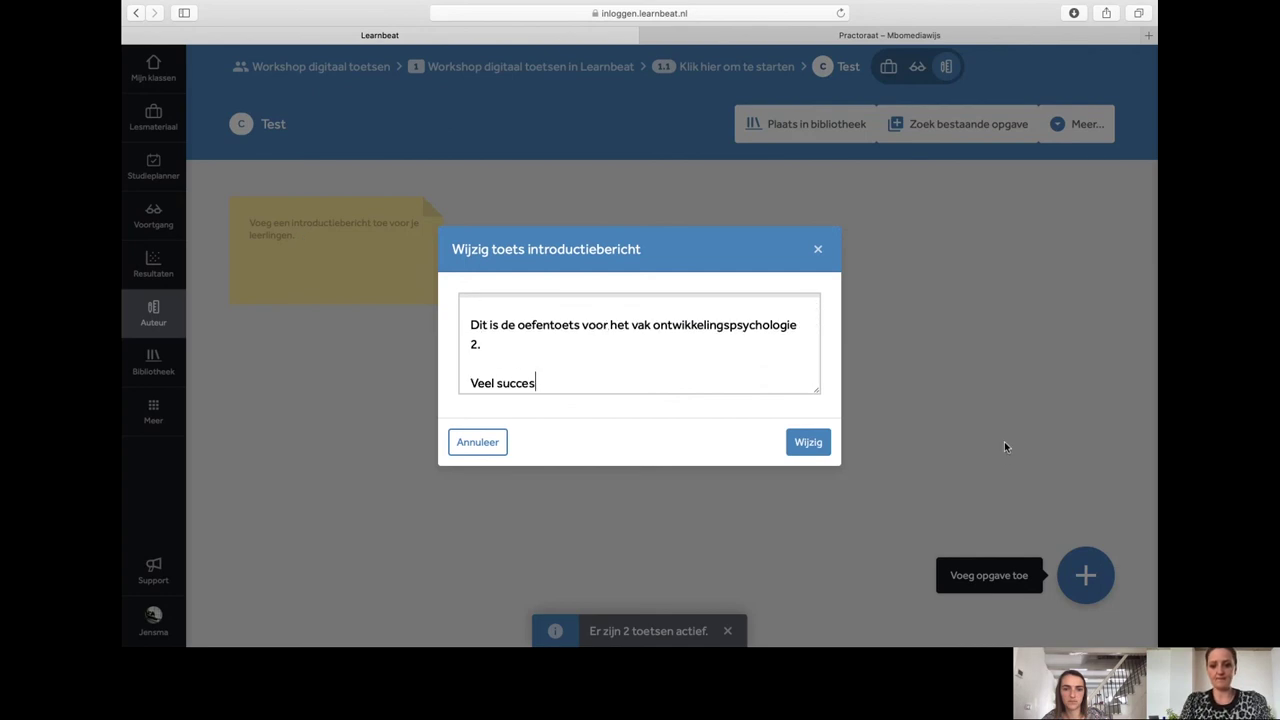
{"action": "type", "text": "."}
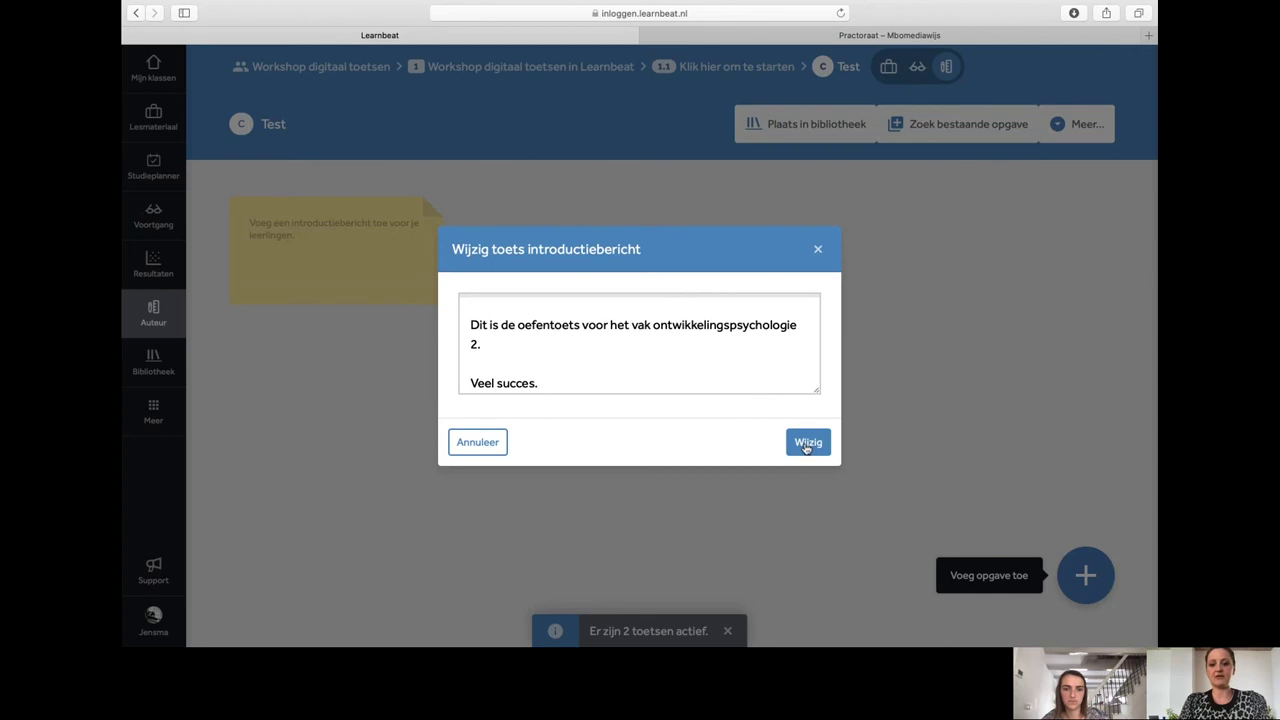
{"action": "left_click", "coordinate": [805, 442]}
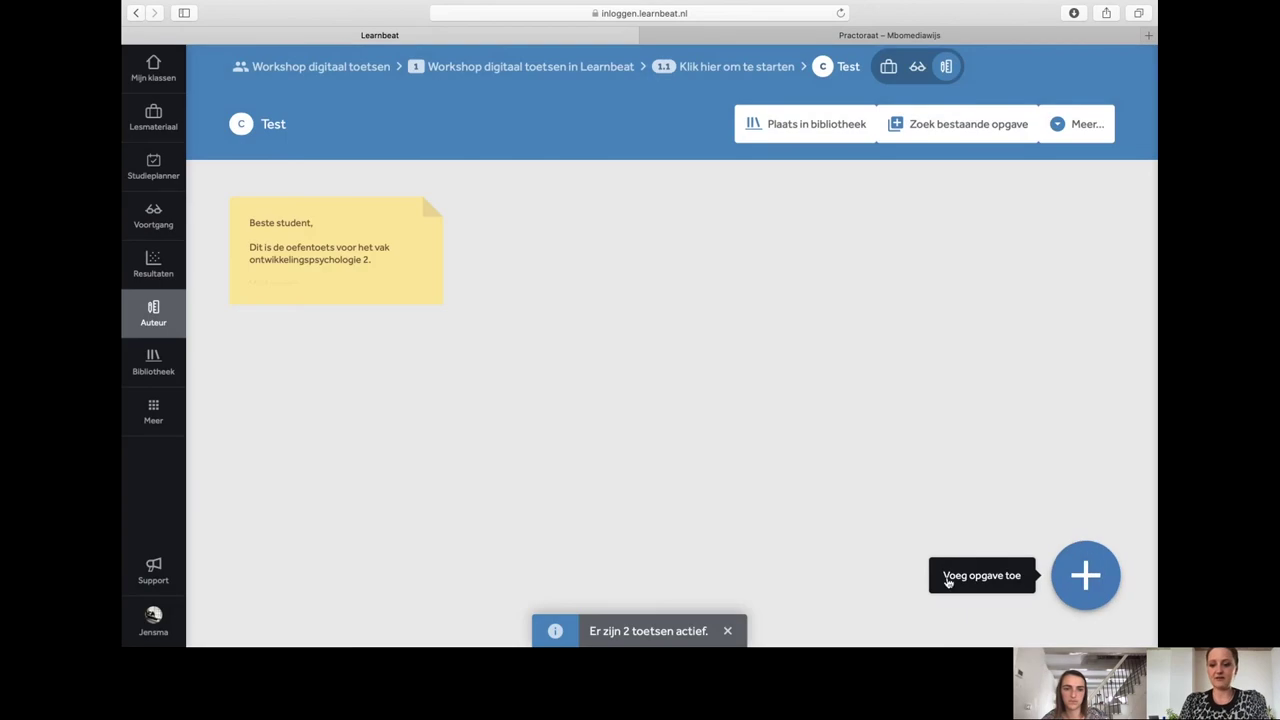
Add a new exercise to the test and review the source and question types that can be added to it
{"action": "left_click", "coordinate": [1085, 575]}
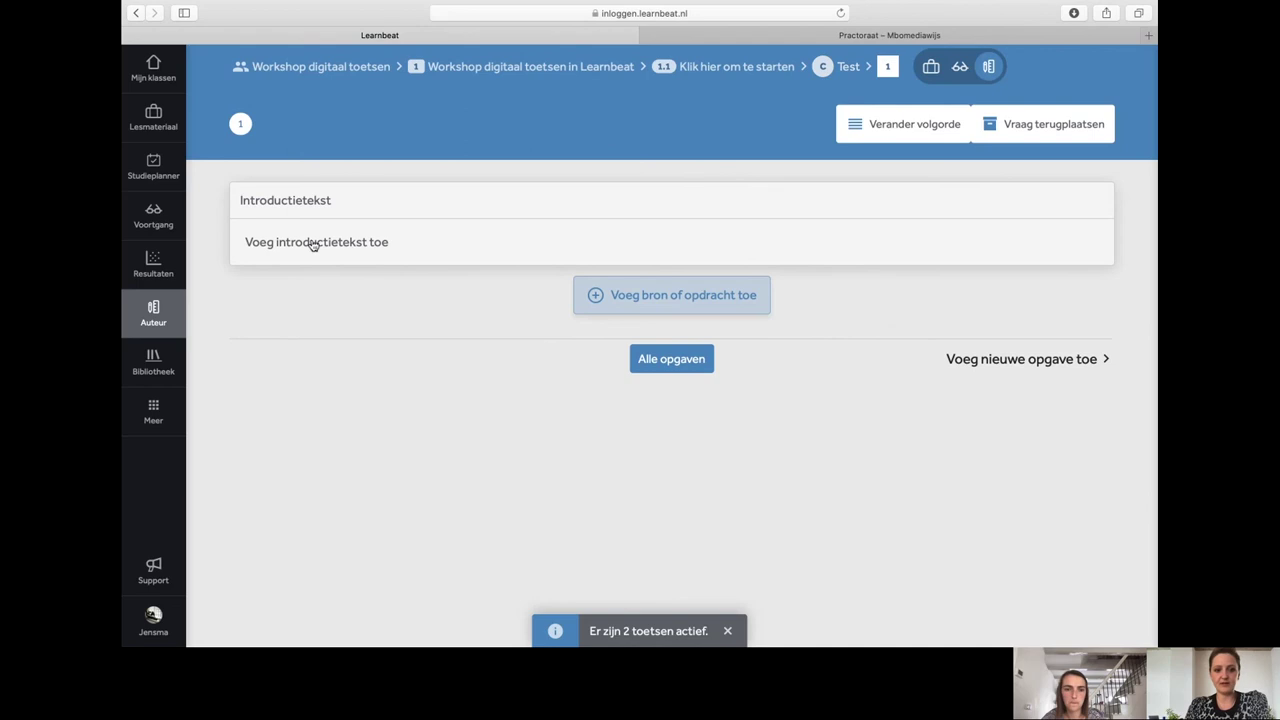
{"action": "left_click", "coordinate": [655, 295]}
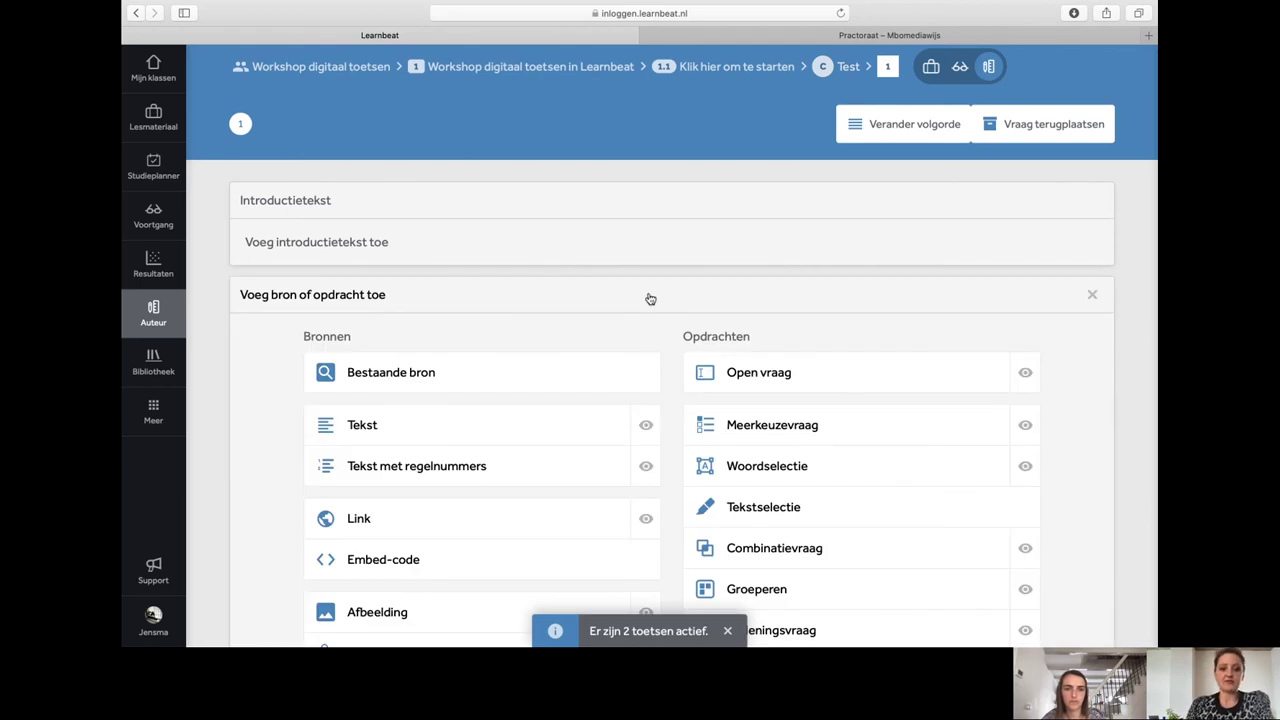
{"action": "scroll", "coordinate": [650, 299], "scroll_direction": "down", "scroll_amount": 3}
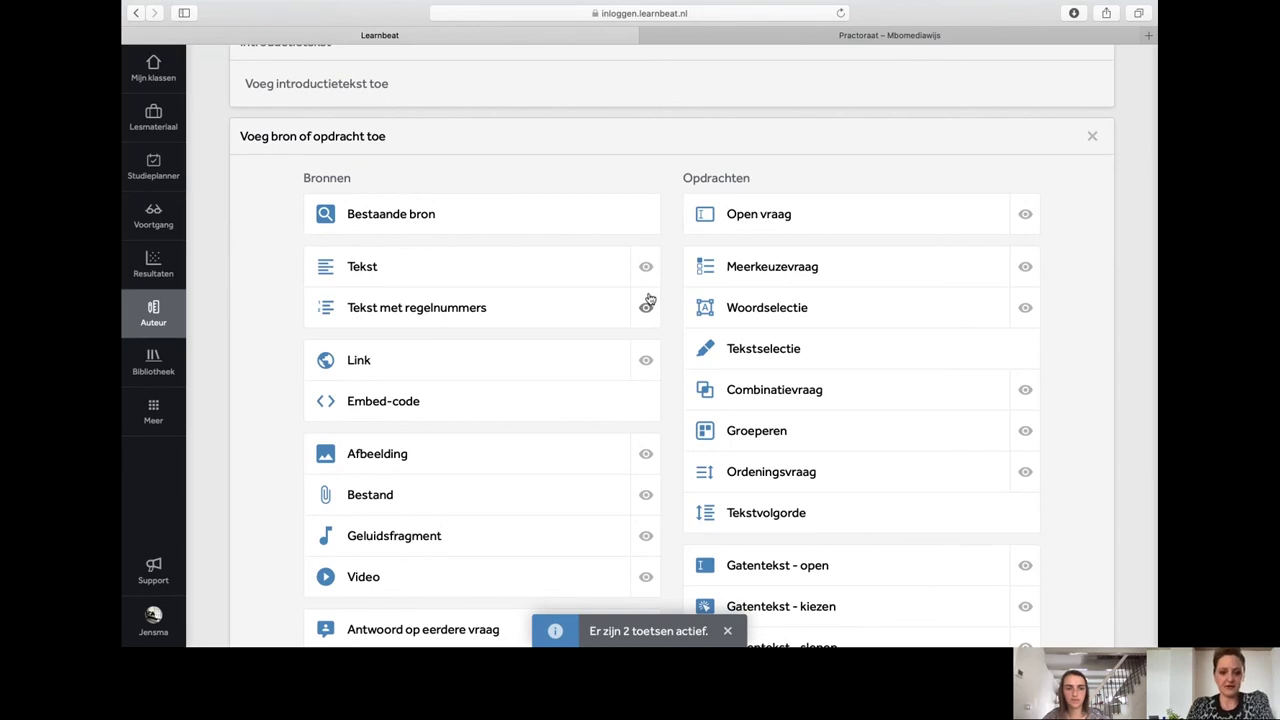
{"action": "scroll", "coordinate": [648, 298], "scroll_direction": "down", "scroll_amount": 1}
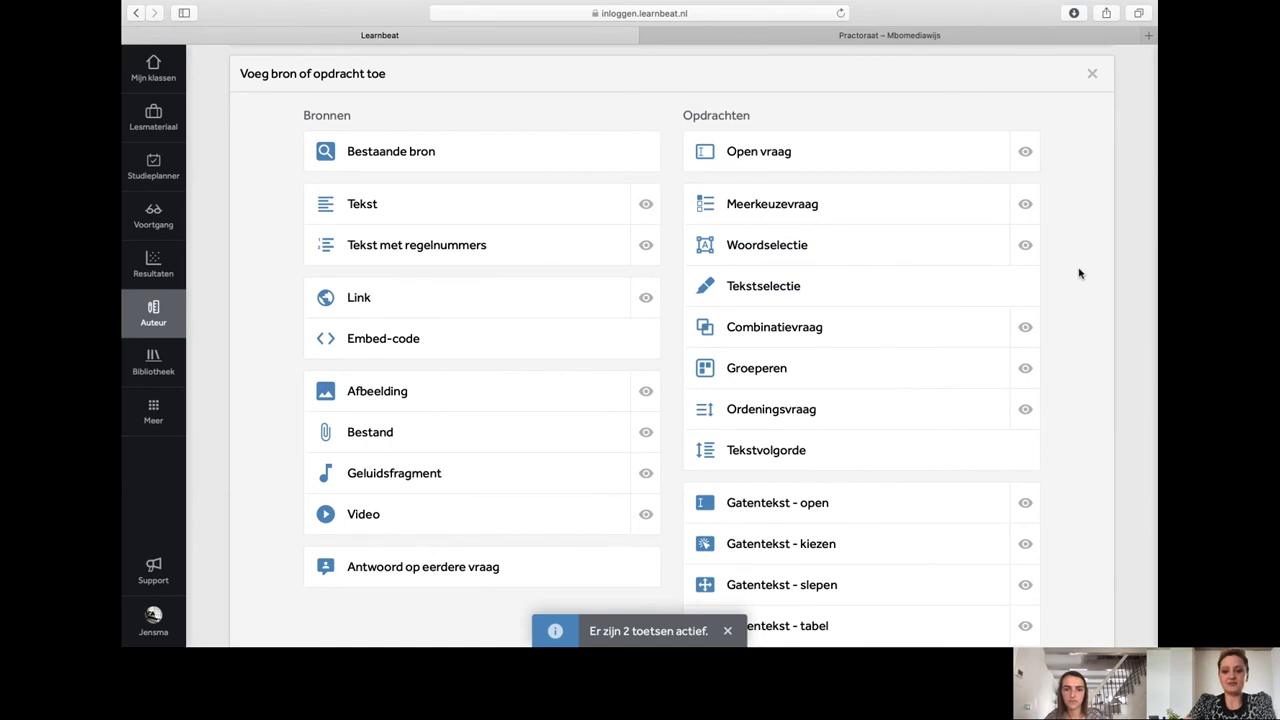
{"action": "scroll", "coordinate": [1079, 272], "scroll_direction": "down", "scroll_amount": 1}
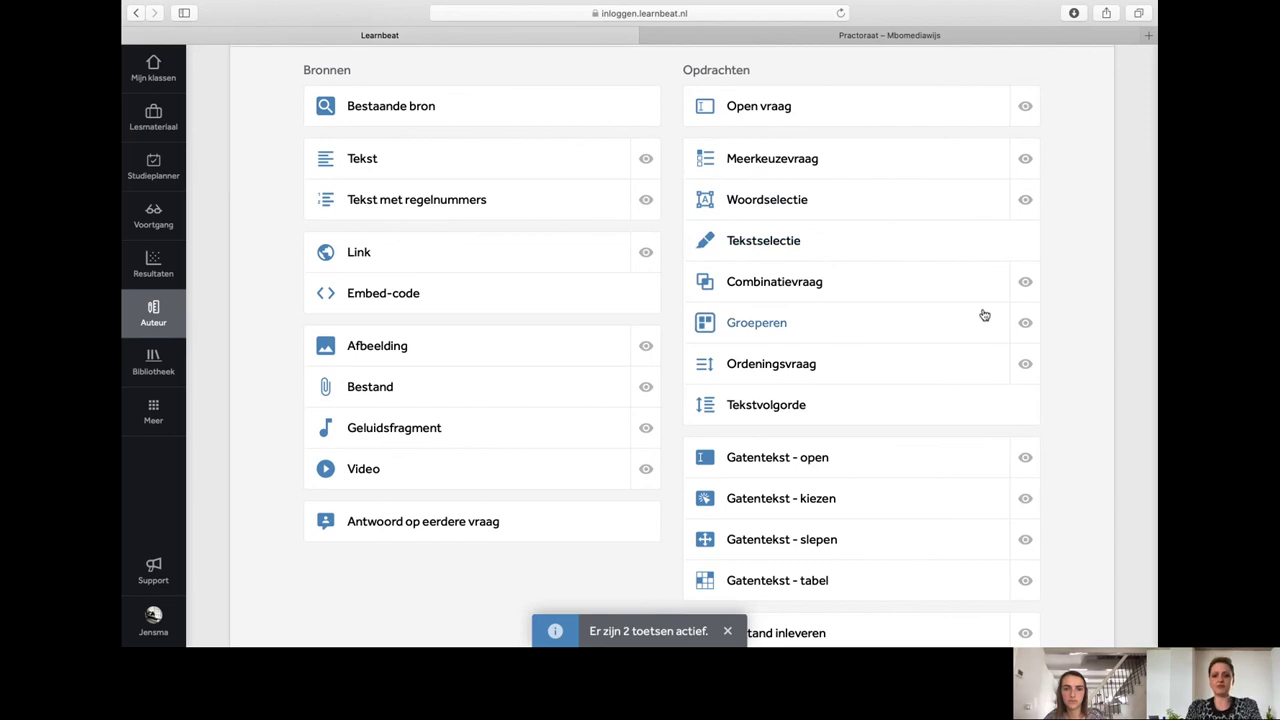
Preview the example of the Woordselectie question type with its correct answer, and close the preview
{"action": "left_click", "coordinate": [1027, 201]}
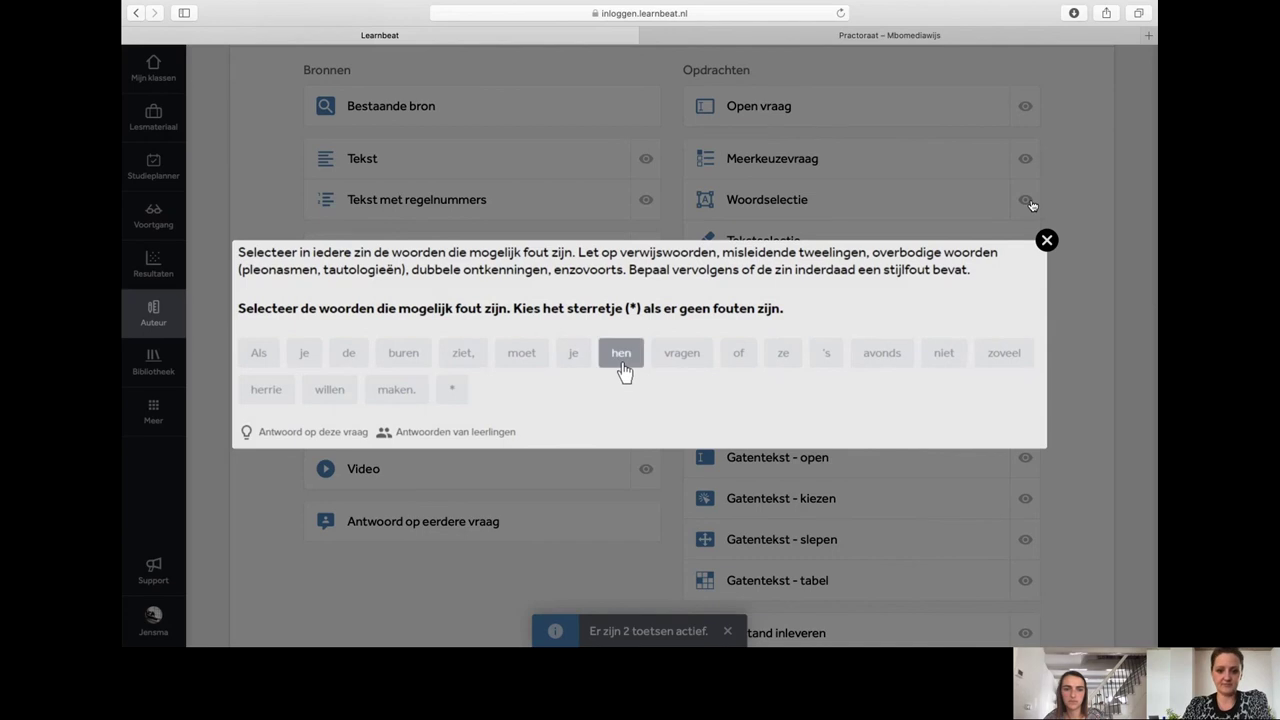
{"action": "left_click", "coordinate": [320, 436]}
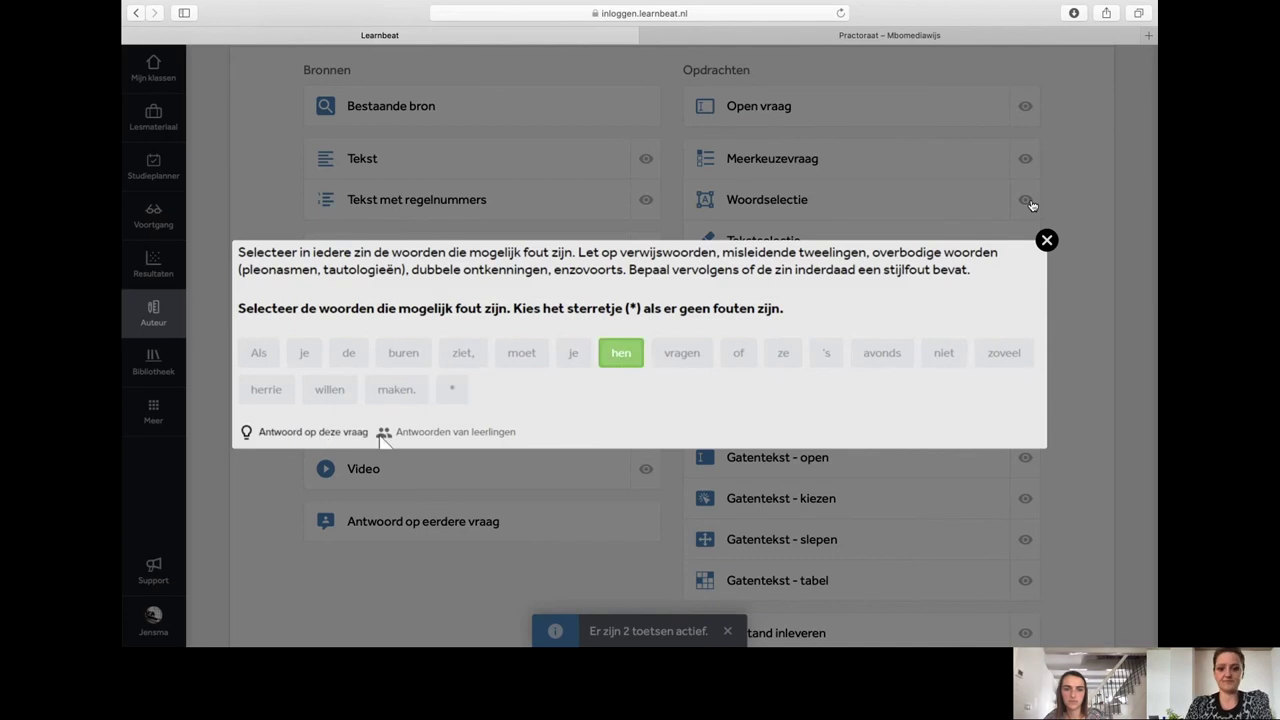
{"action": "left_click", "coordinate": [1046, 240]}
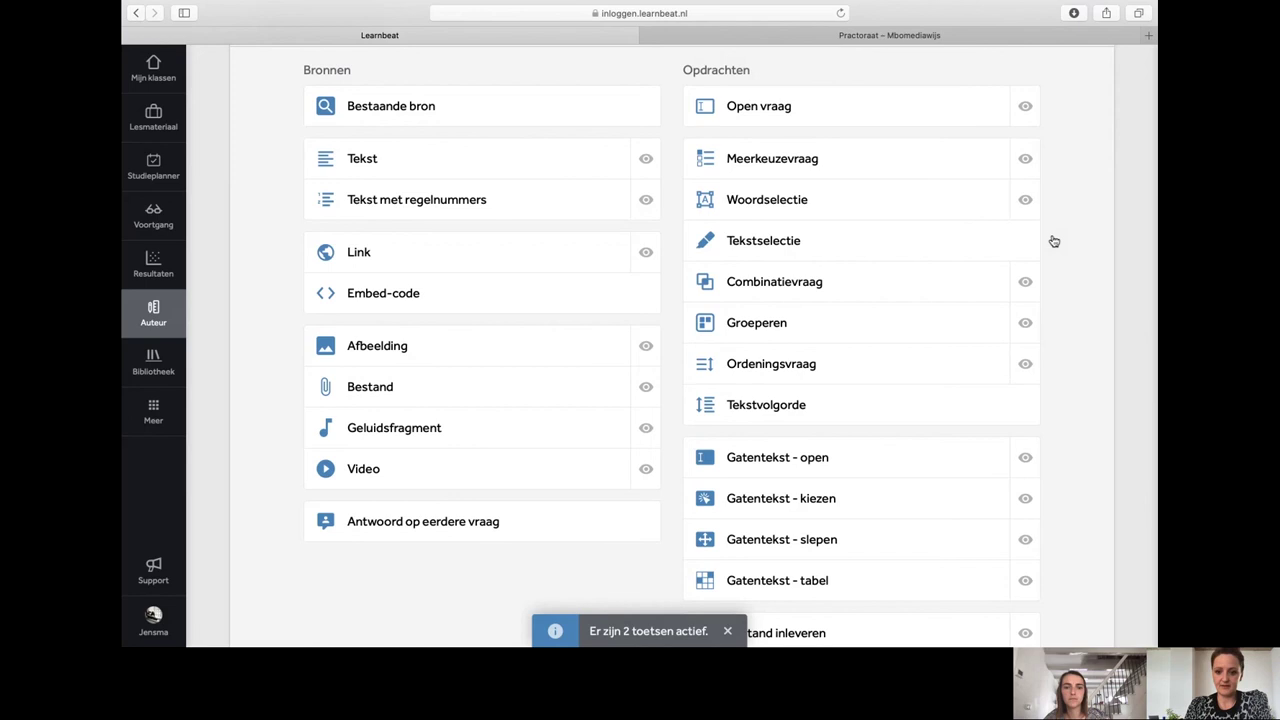
Add a Meerkeuzevraag with the question text "Wat is een lichamelijke ontwikkeling bij peuters ?"
{"action": "left_click", "coordinate": [786, 160]}
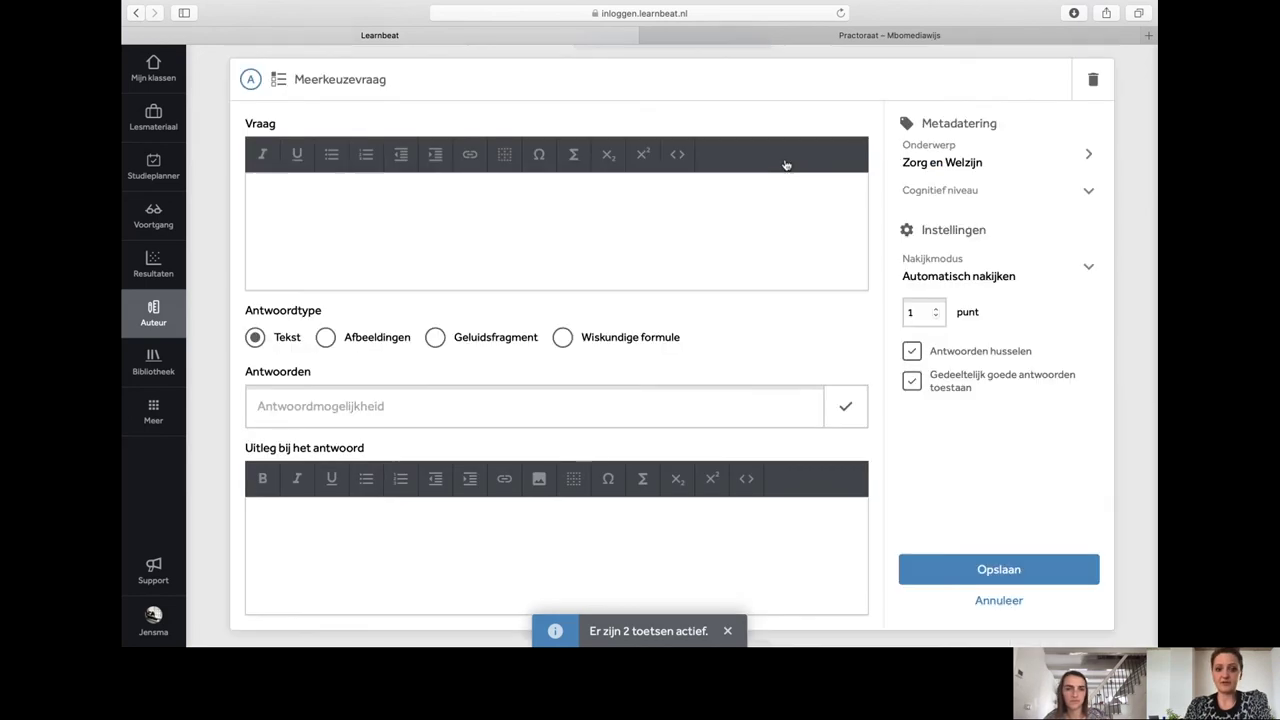
{"action": "scroll", "coordinate": [592, 309], "scroll_direction": "up", "scroll_amount": 2}
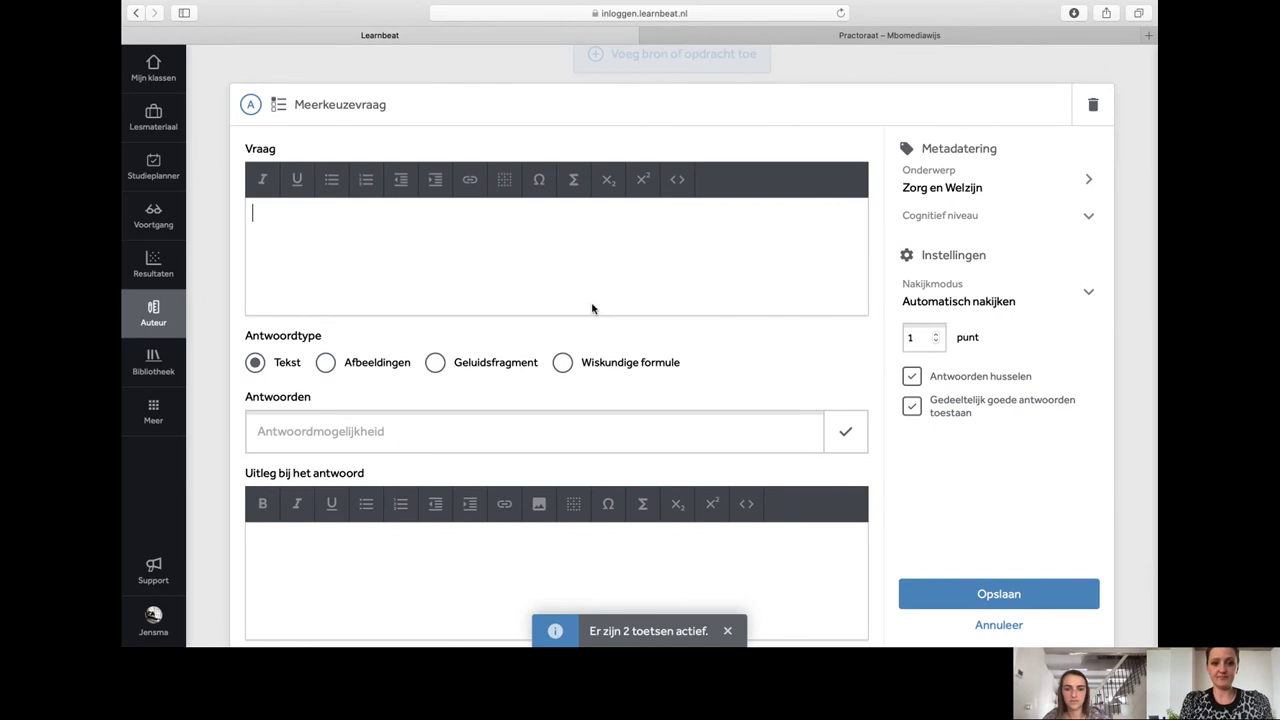
{"action": "type", "text": "W"}
{"action": "key", "text": "BackSpace"}
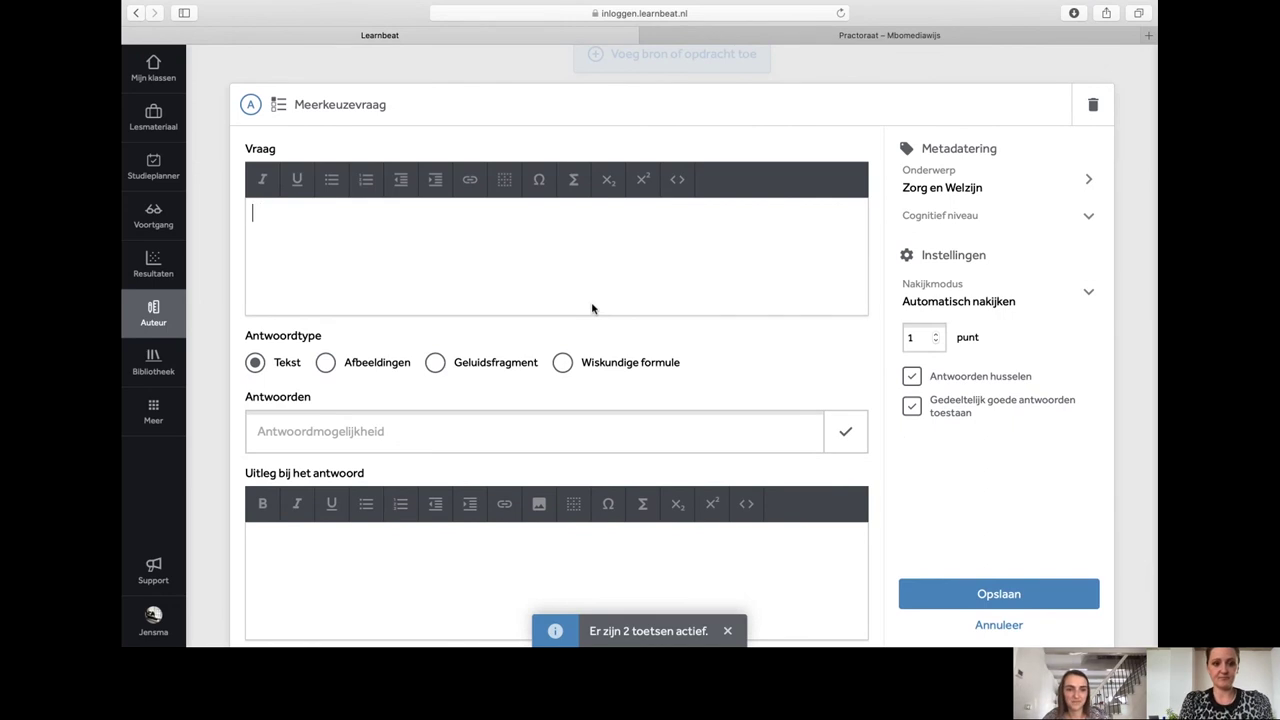
{"action": "type", "text": "Wat is "}
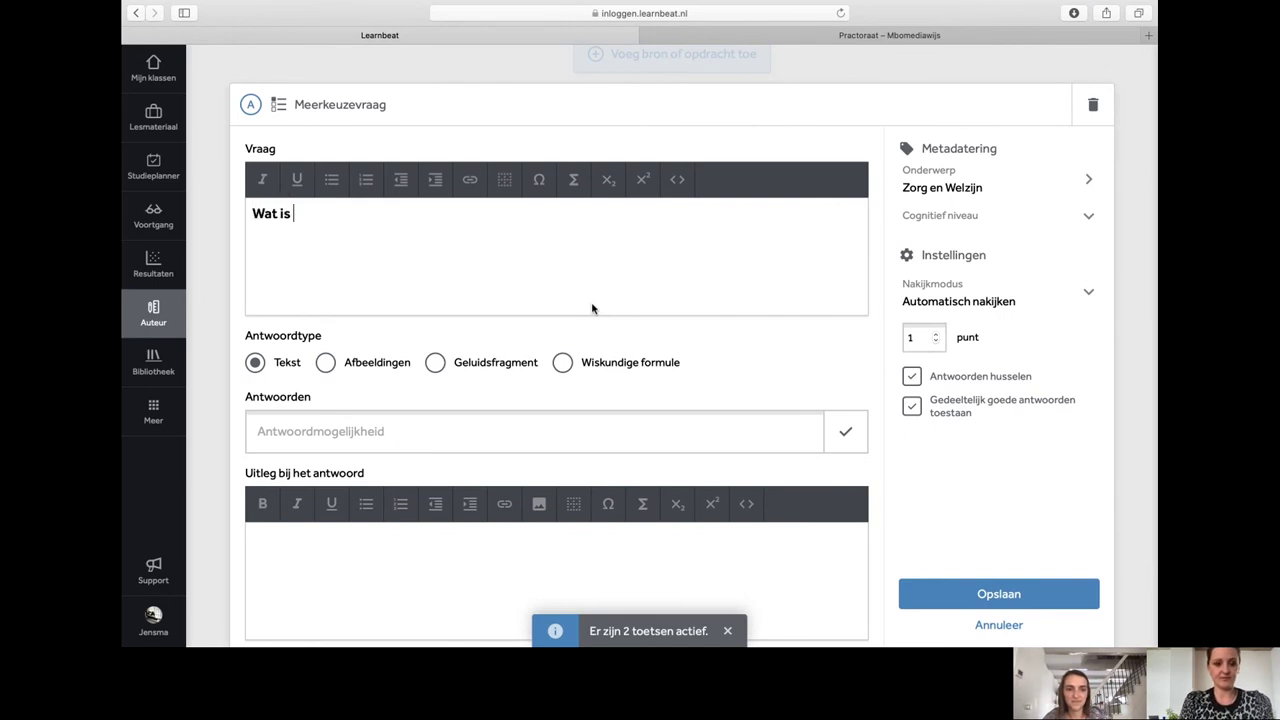
{"action": "type", "text": "een li"}
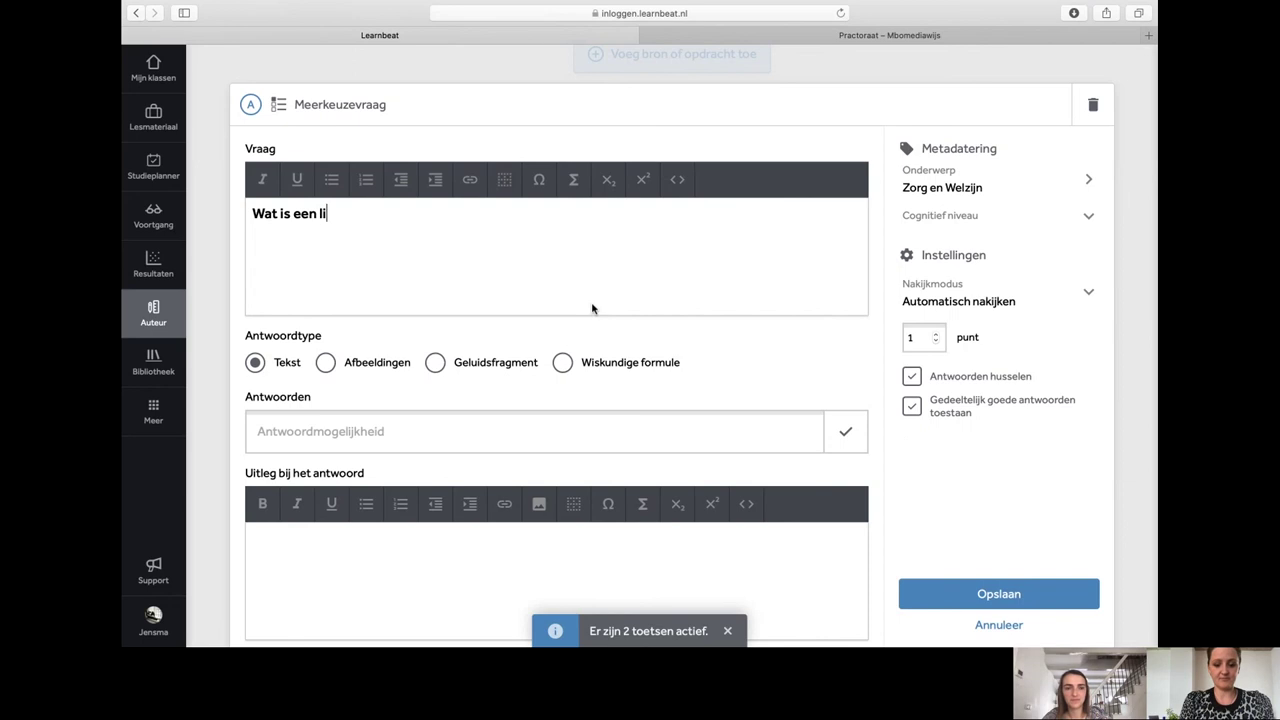
{"action": "type", "text": "chamelijke ontwikkel"}
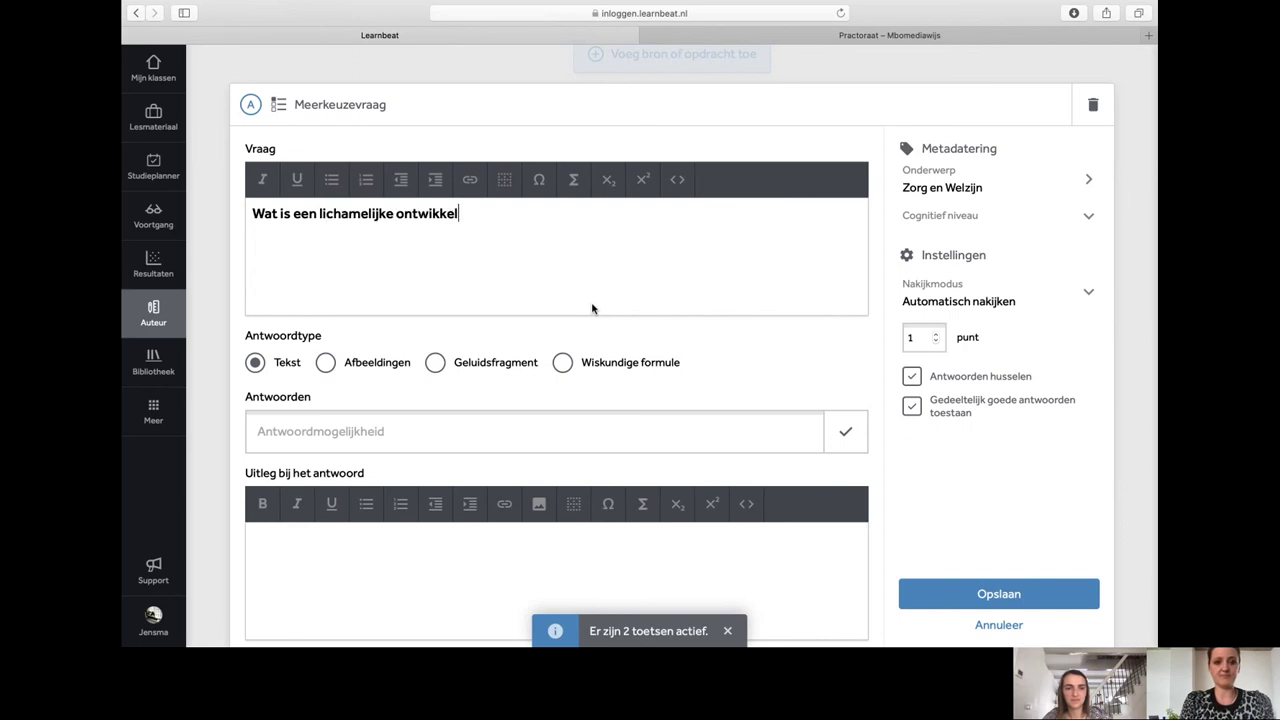
{"action": "type", "text": "ing b"}
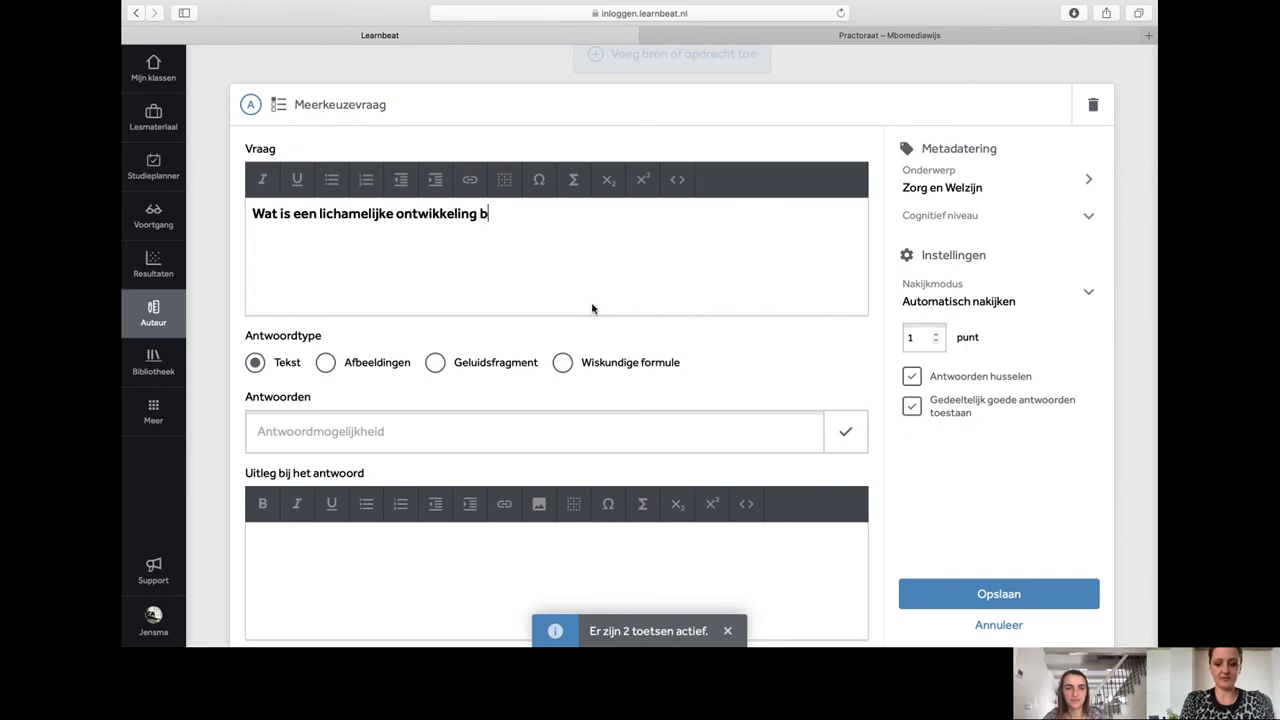
{"action": "type", "text": "ij peuters"}
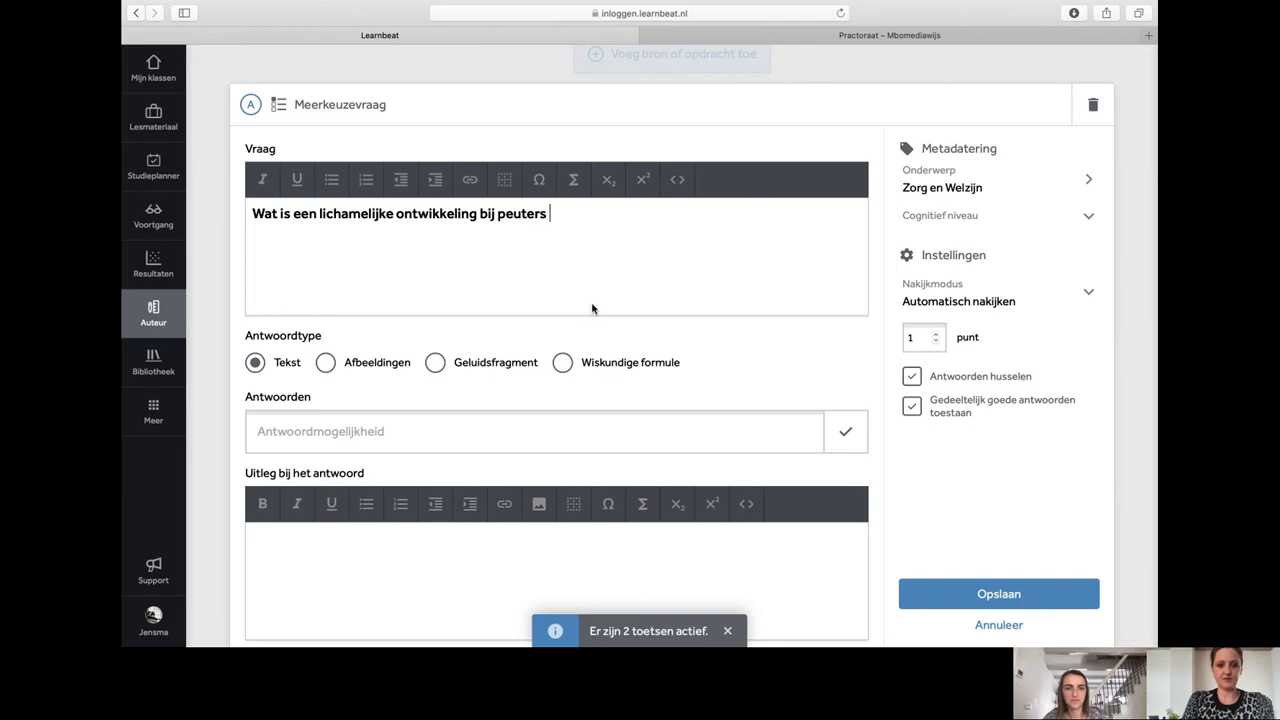
{"action": "left_click", "coordinate": [348, 422]}
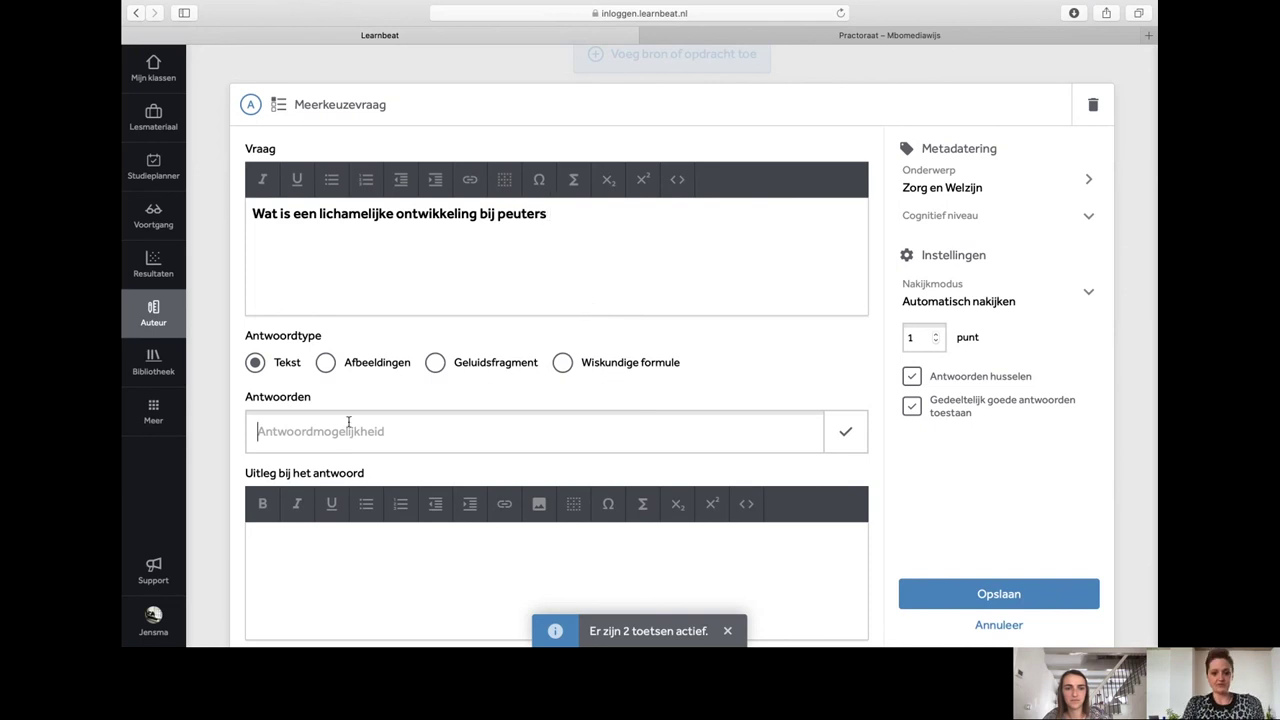
{"action": "left_click", "coordinate": [620, 241]}
{"action": "type", "text": "?"}
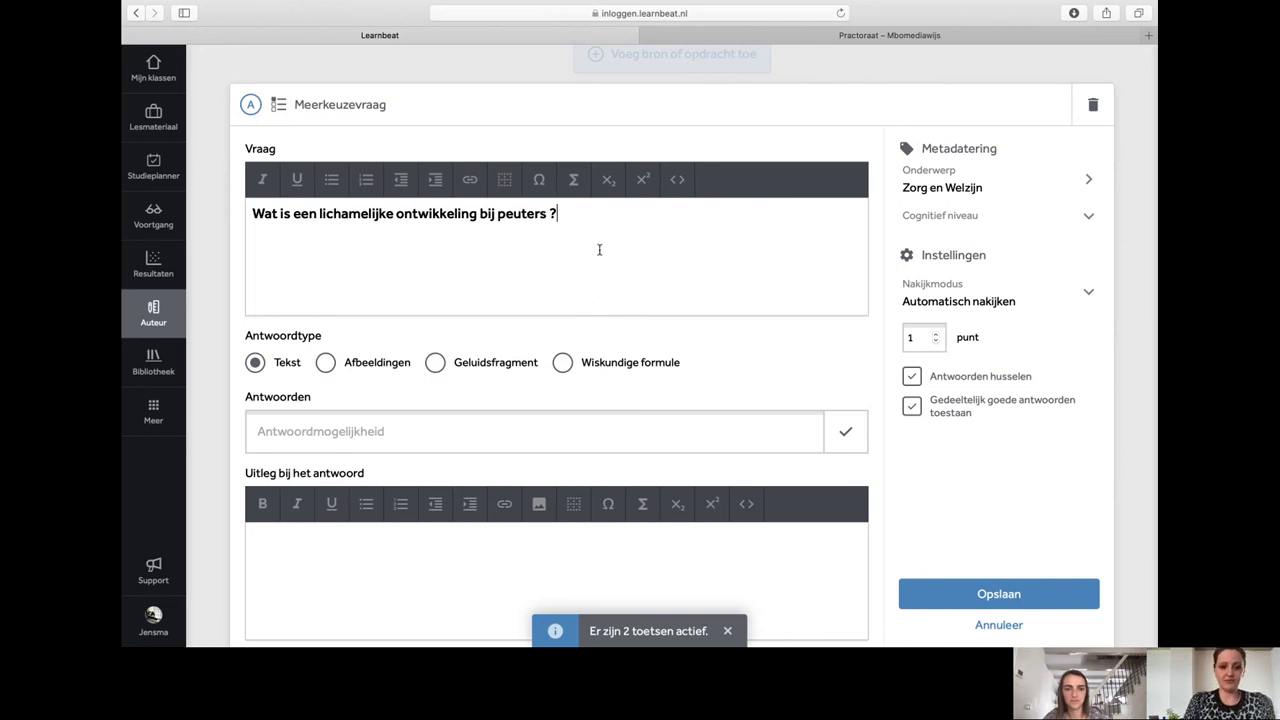
Add the text answer options a, b and c to the multiple-choice question and mark b as the correct answer
{"action": "left_click", "coordinate": [388, 421]}
{"action": "type", "text": "a"}
{"action": "key", "text": "Return"}
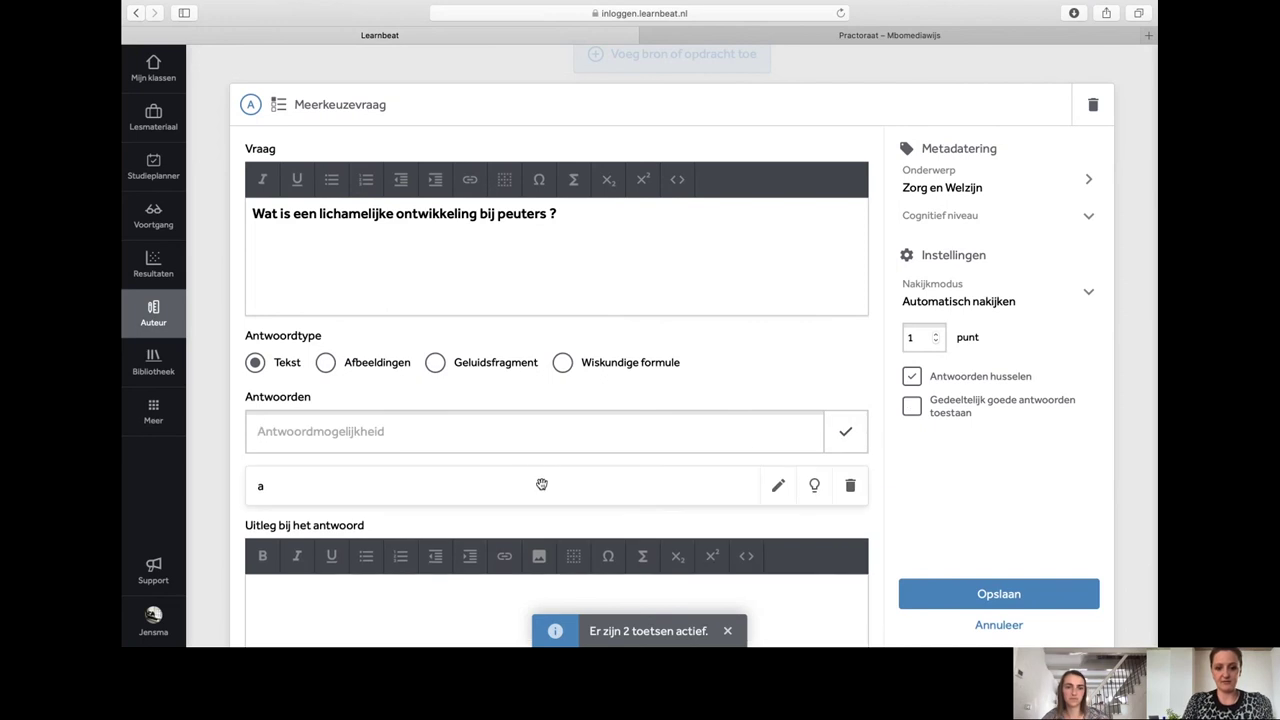
{"action": "type", "text": "b"}
{"action": "left_click", "coordinate": [846, 432]}
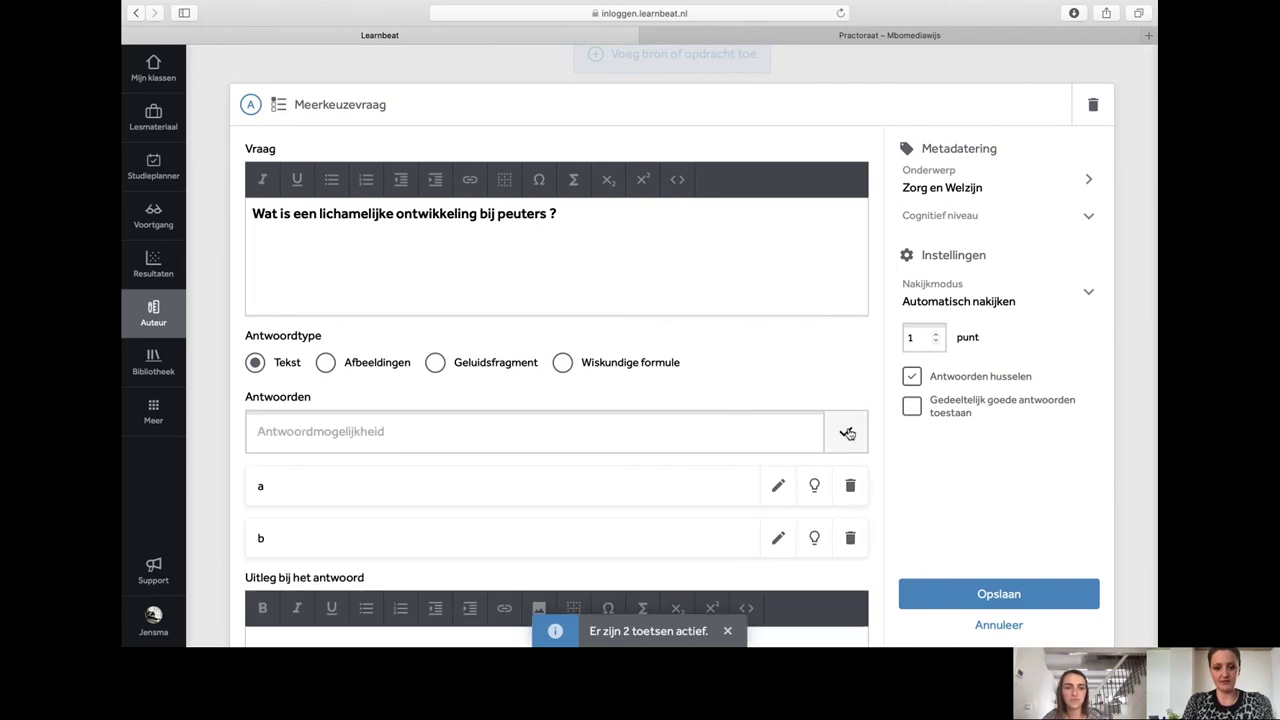
{"action": "type", "text": "c"}
{"action": "left_click", "coordinate": [846, 432]}
{"action": "scroll", "coordinate": [731, 563], "scroll_direction": "down", "scroll_amount": 3}
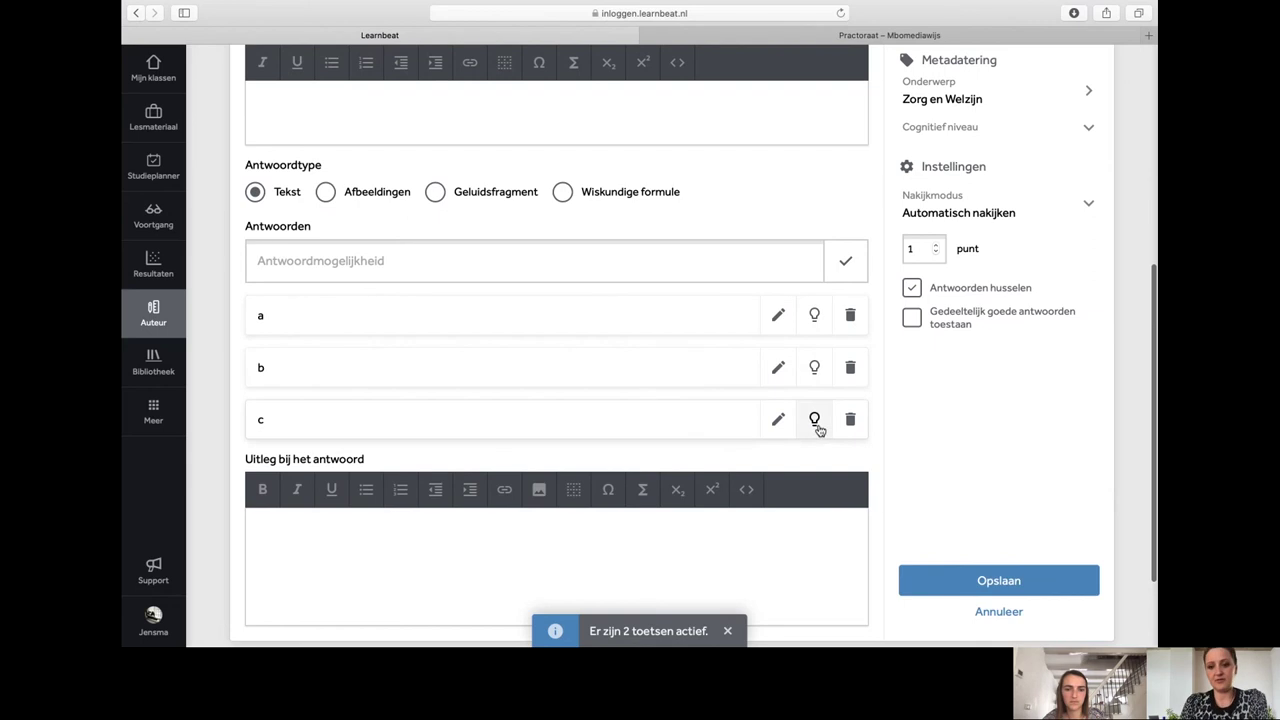
{"action": "left_click", "coordinate": [814, 369]}
{"action": "scroll", "coordinate": [505, 467], "scroll_direction": "down", "scroll_amount": 2}
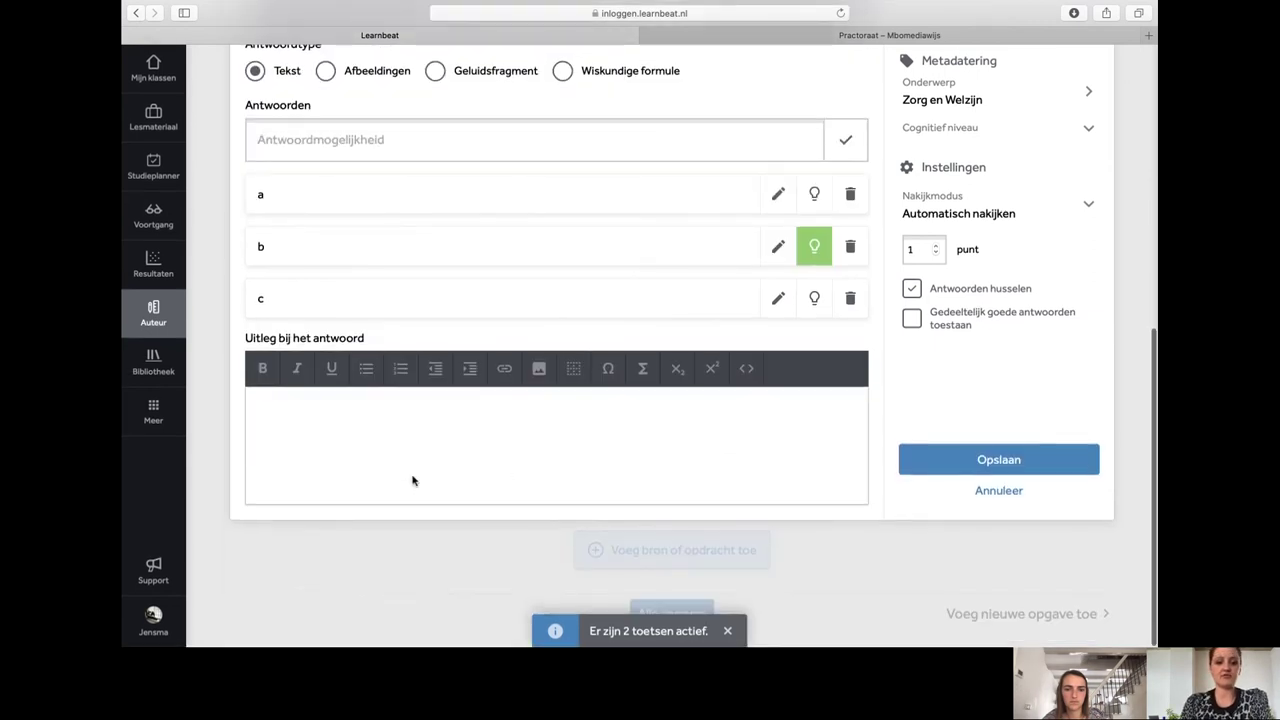
{"action": "left_click", "coordinate": [365, 437]}
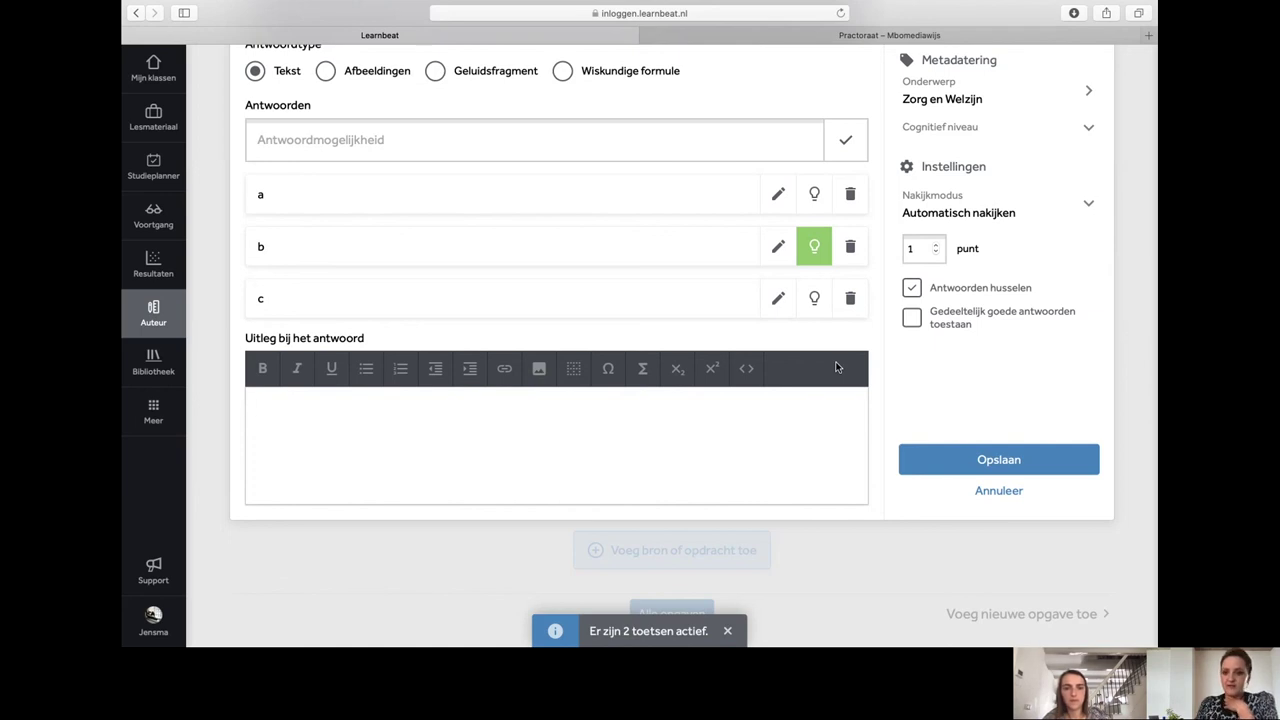
Set the multiple-choice question's score to 2 points and save the question
{"action": "scroll", "coordinate": [1029, 286], "scroll_direction": "up", "scroll_amount": 1}
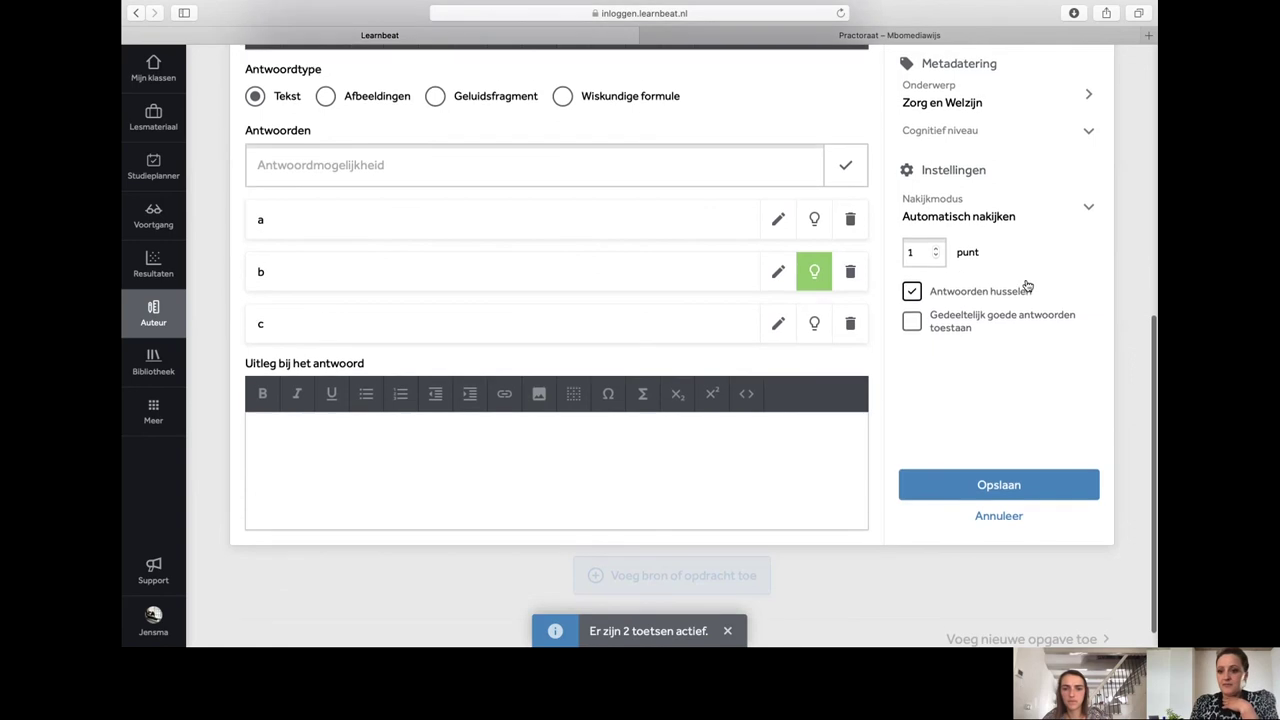
{"action": "left_click", "coordinate": [926, 248]}
{"action": "left_click", "coordinate": [936, 245]}
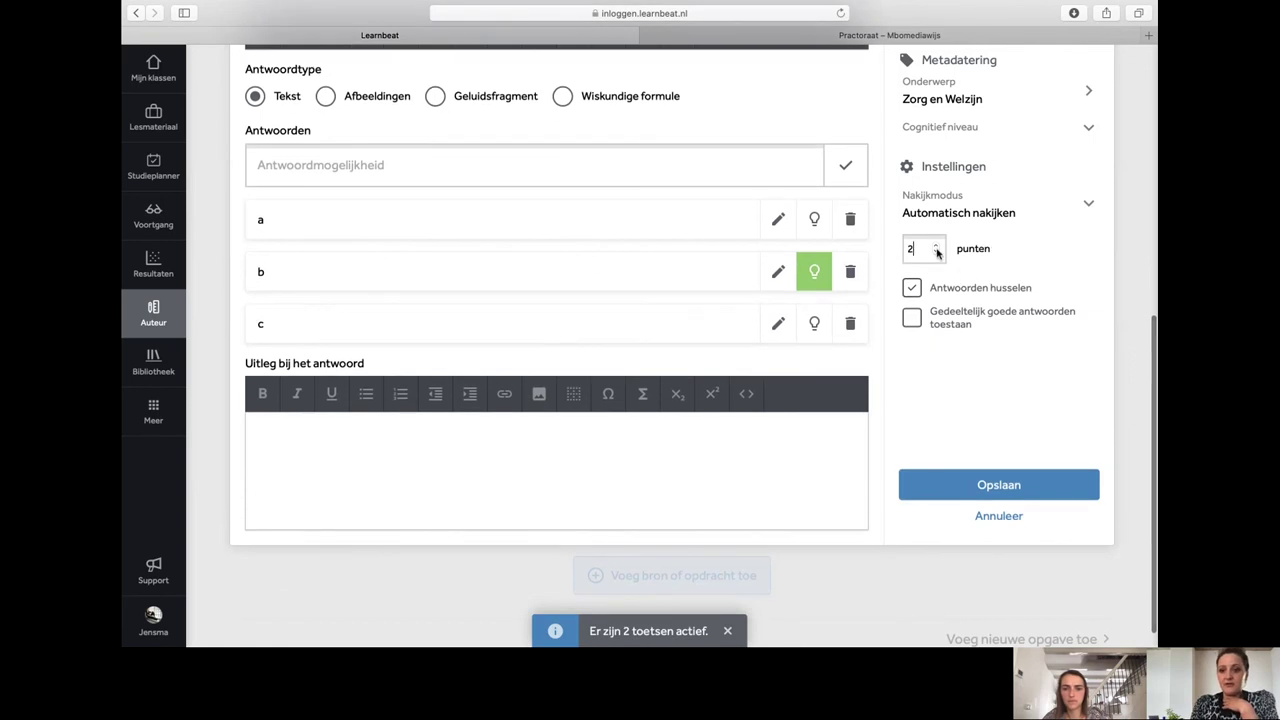
{"action": "left_click", "coordinate": [937, 253]}
{"action": "left_click", "coordinate": [936, 245]}
{"action": "left_click", "coordinate": [936, 245]}
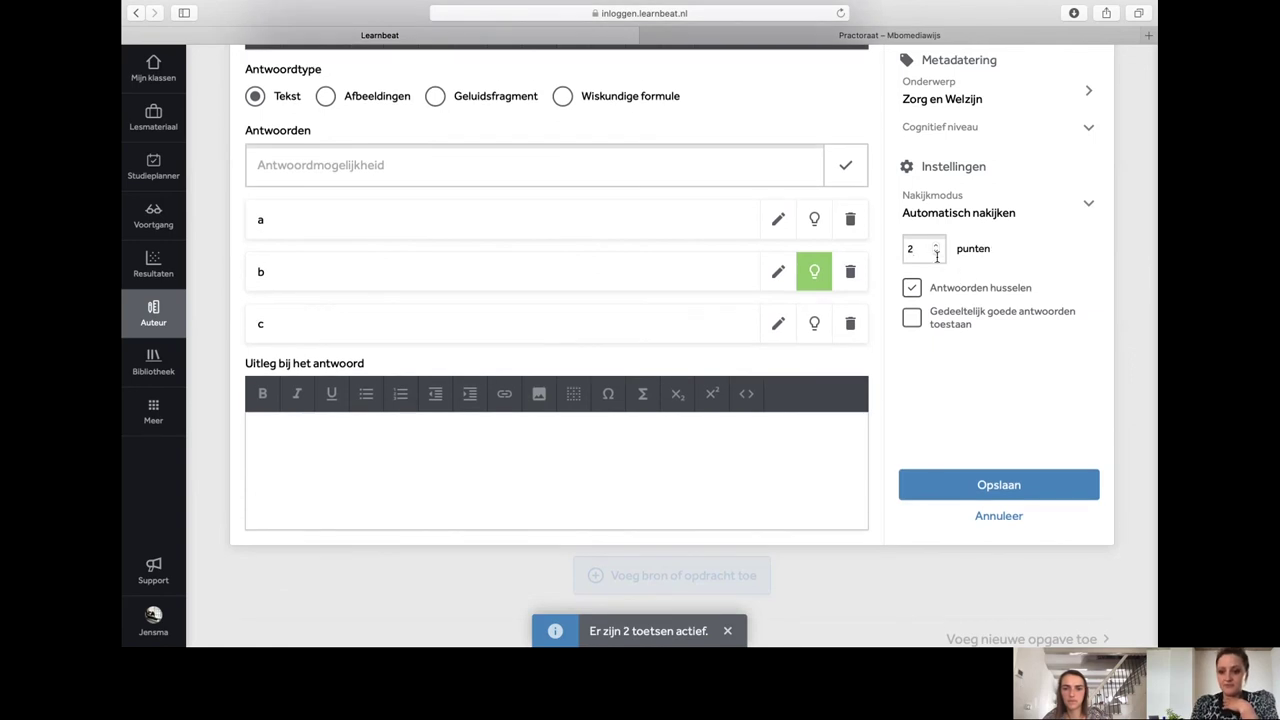
{"action": "scroll", "coordinate": [918, 351], "scroll_direction": "up", "scroll_amount": 2}
{"action": "scroll", "coordinate": [918, 351], "scroll_direction": "down", "scroll_amount": 3}
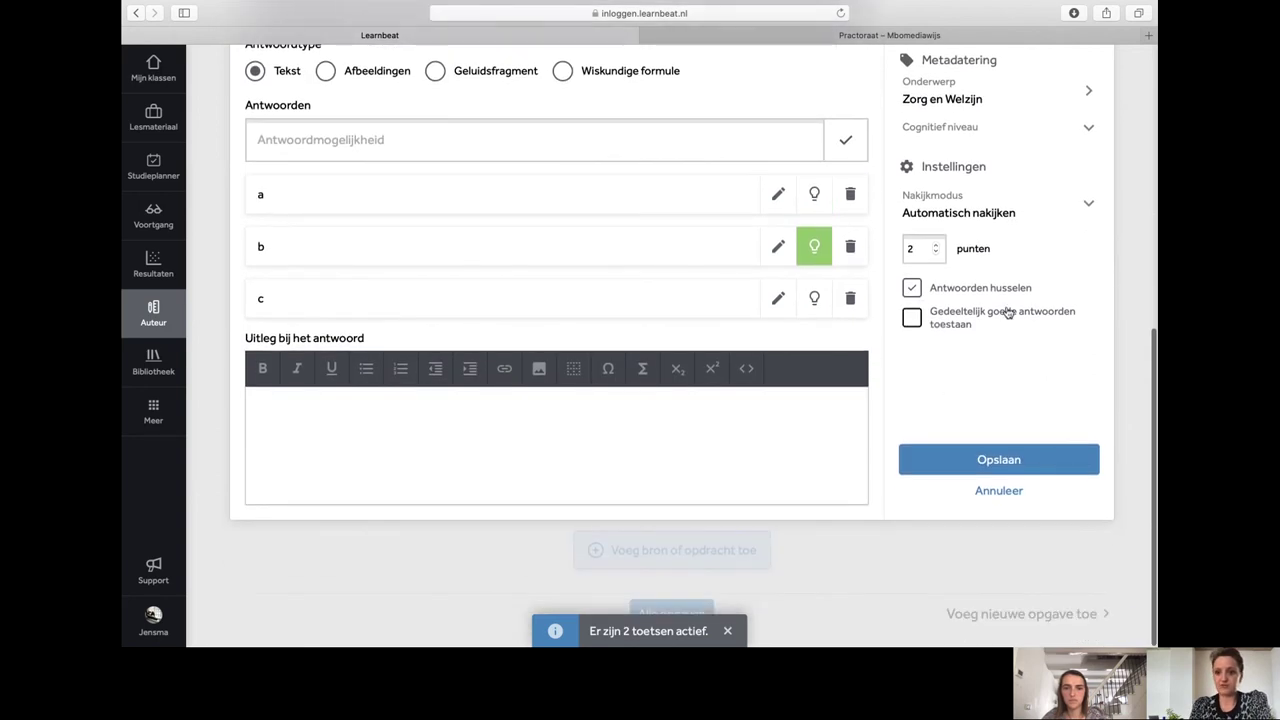
{"action": "left_click", "coordinate": [979, 460]}
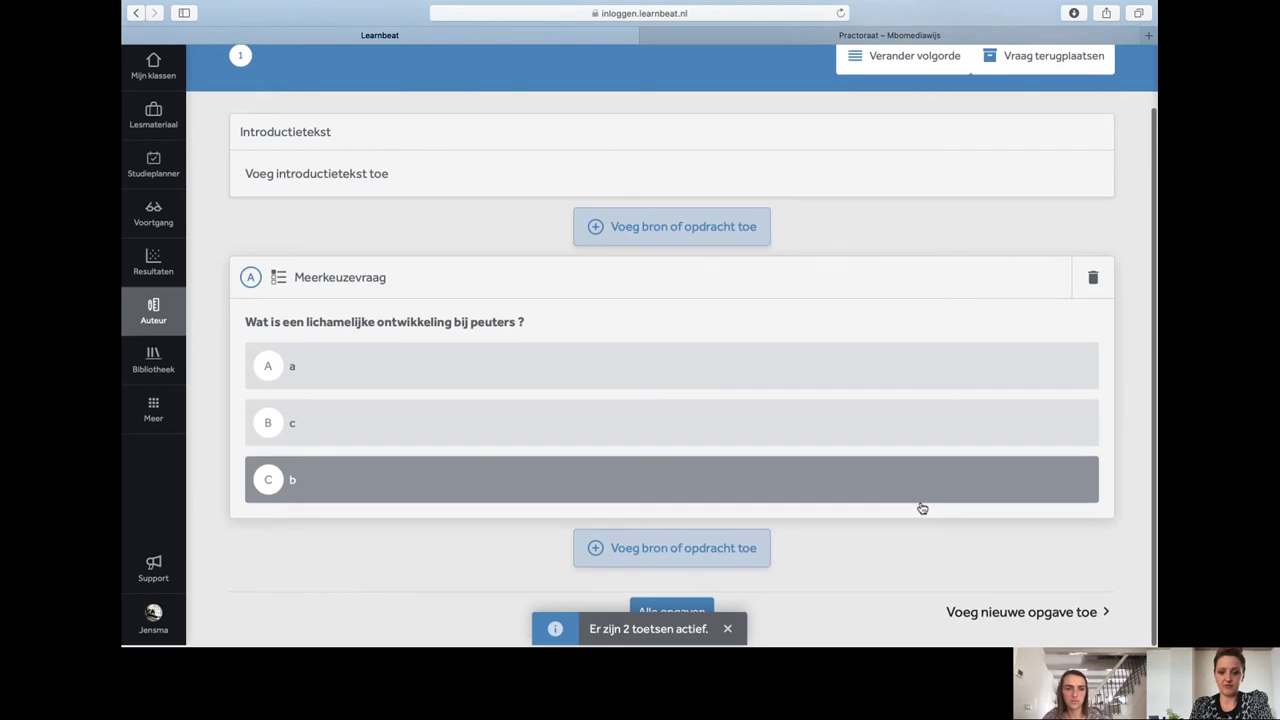
Preview the Hotspot op afbeelding example, placing the curtains and houseplant labels on the picture, and close both the preview and the question type overview
{"action": "left_click", "coordinate": [722, 560]}
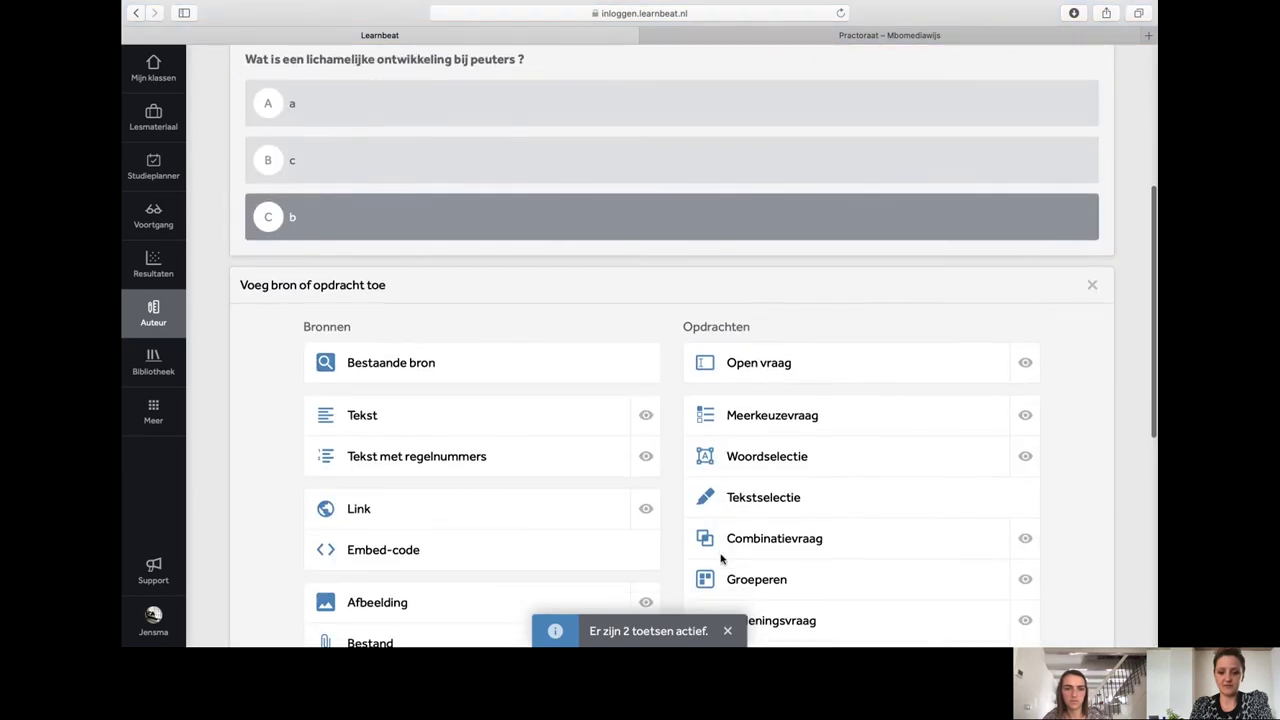
{"action": "scroll", "coordinate": [722, 560], "scroll_direction": "down", "scroll_amount": 4}
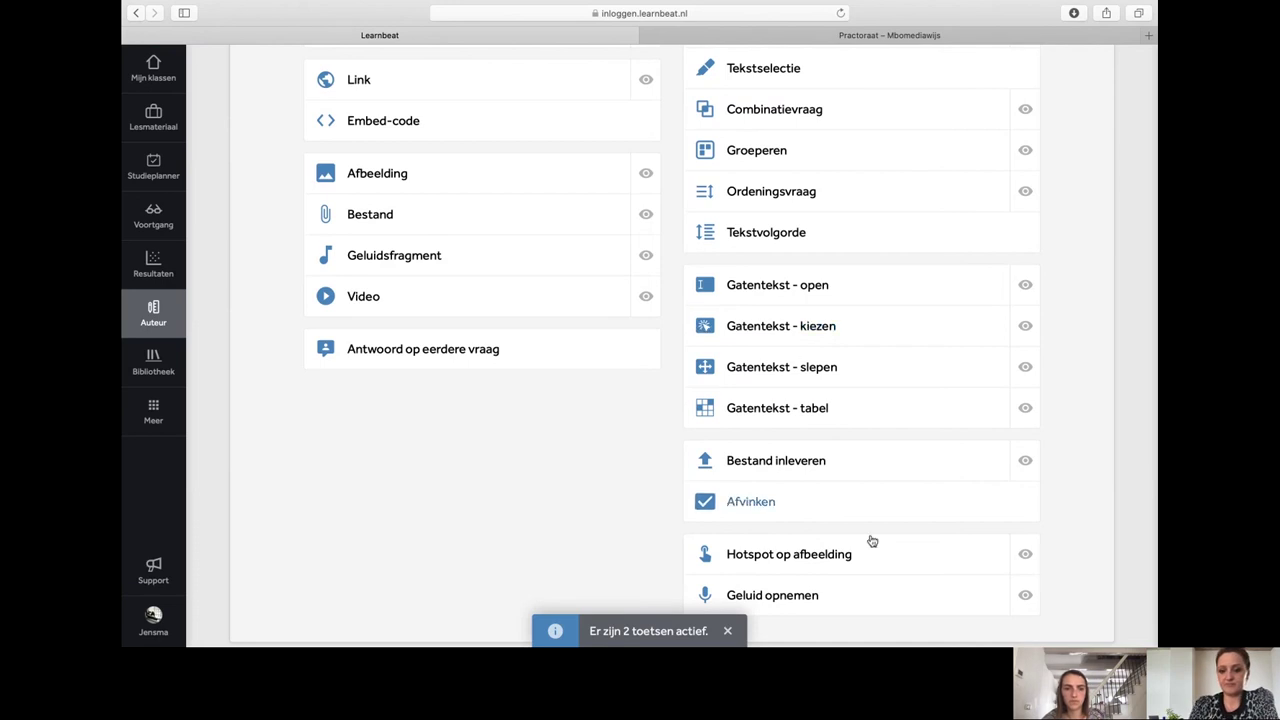
{"action": "left_click", "coordinate": [1025, 556]}
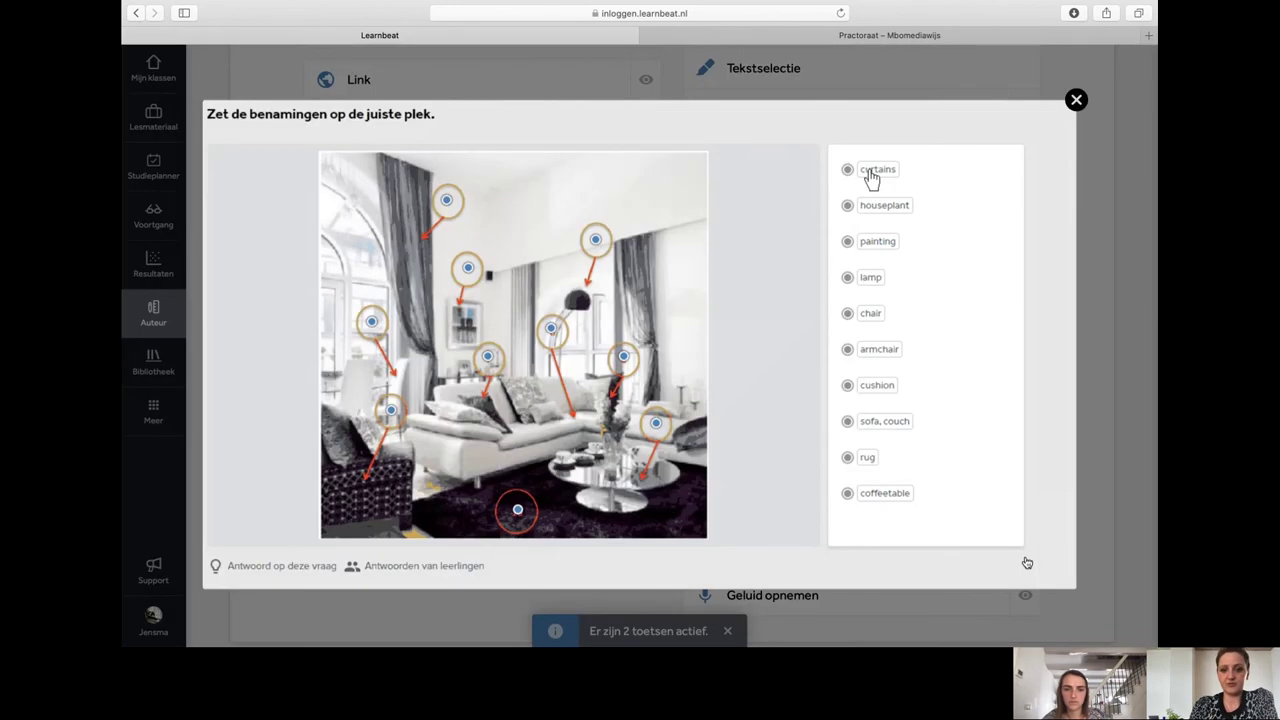
{"action": "left_click_drag", "start_coordinate": [868, 172], "coordinate": [447, 205]}
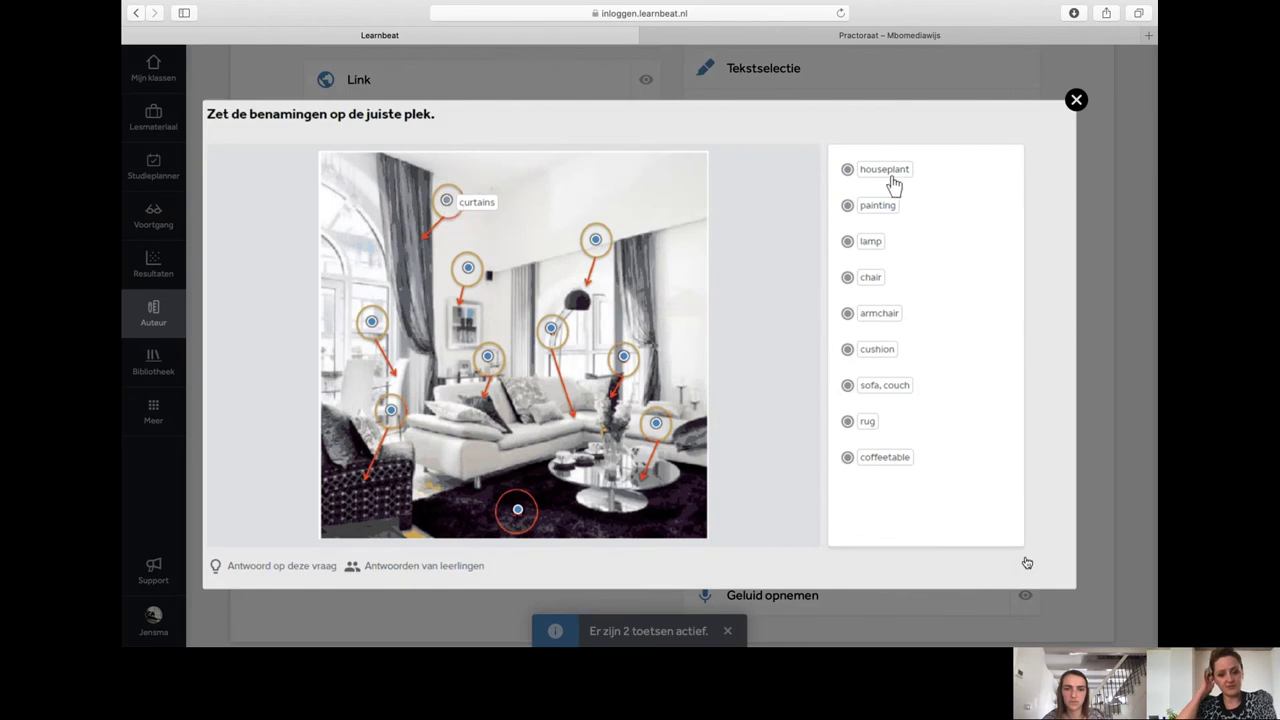
{"action": "left_click_drag", "start_coordinate": [895, 178], "coordinate": [623, 356]}
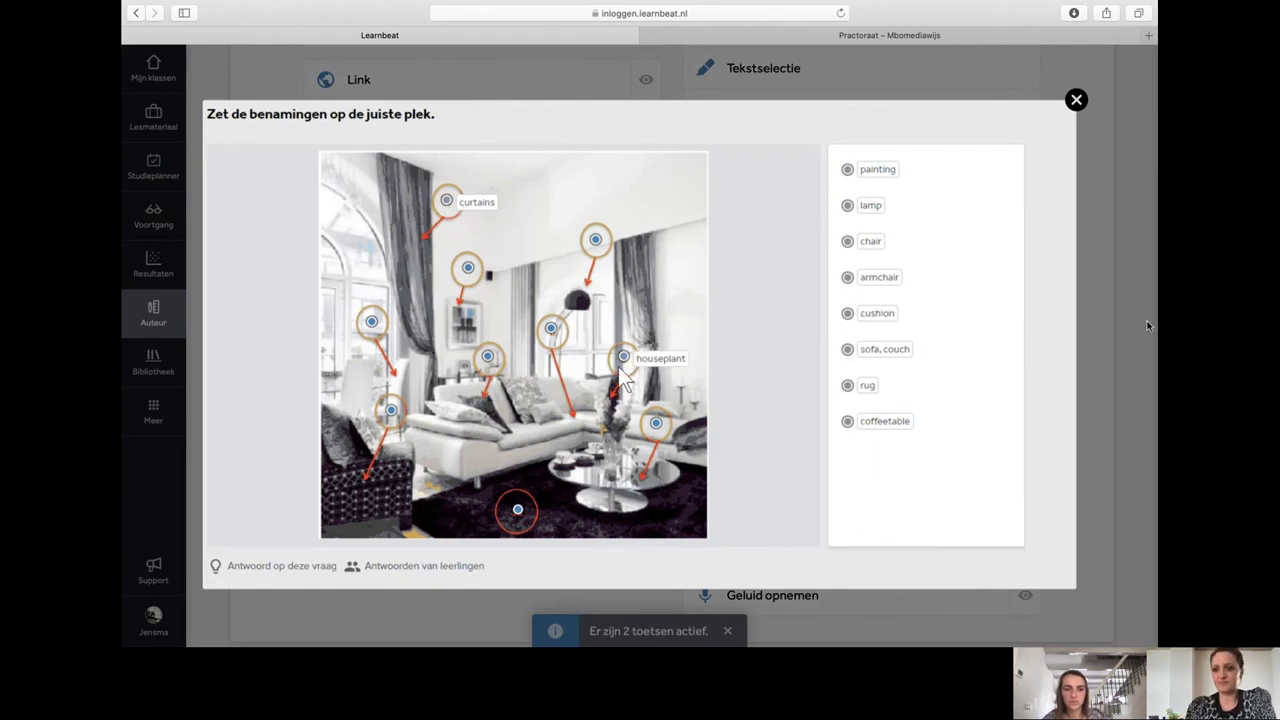
{"action": "left_click", "coordinate": [1076, 99]}
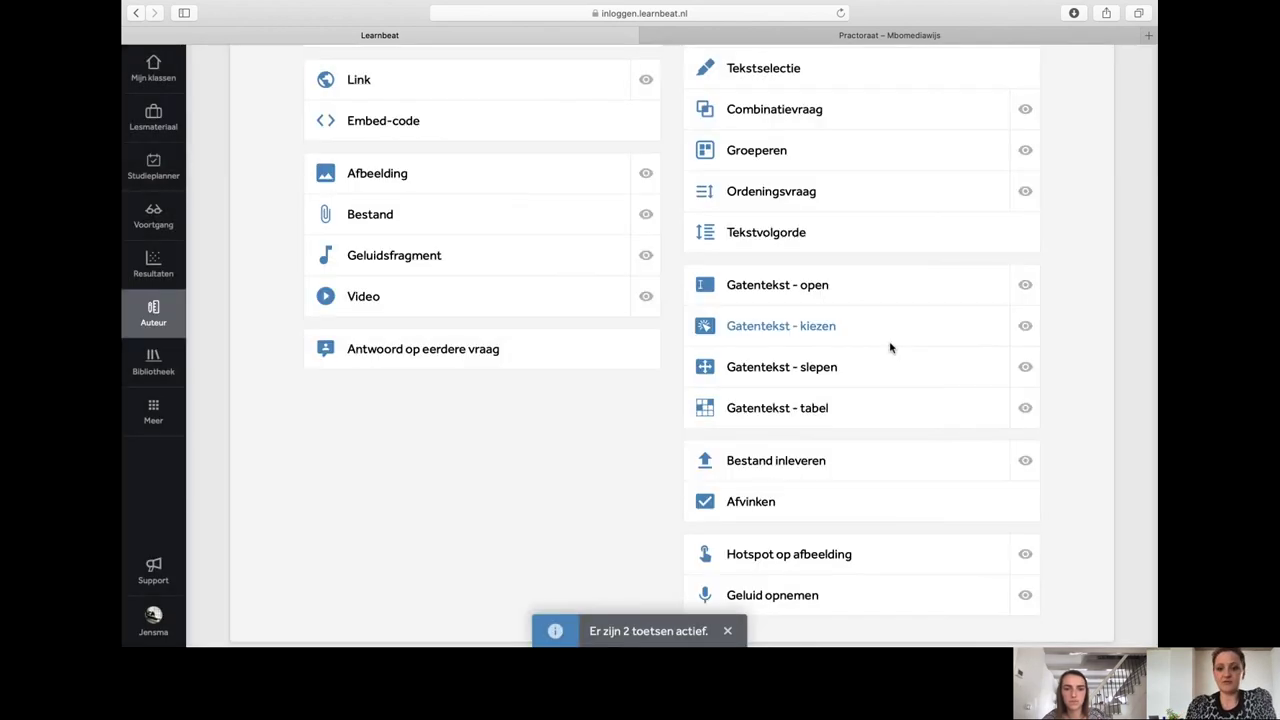
{"action": "scroll", "coordinate": [571, 515], "scroll_direction": "down", "scroll_amount": 2}
{"action": "scroll", "coordinate": [571, 515], "scroll_direction": "up", "scroll_amount": 5}
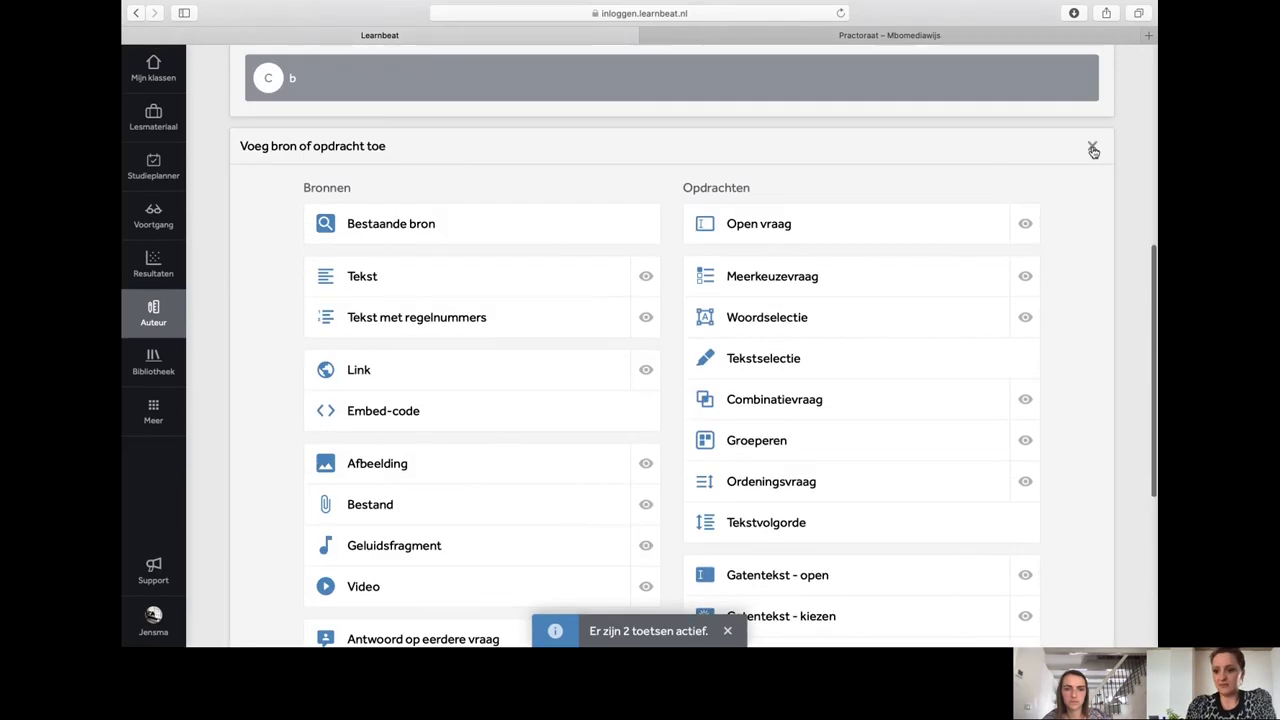
{"action": "left_click", "coordinate": [1091, 147]}
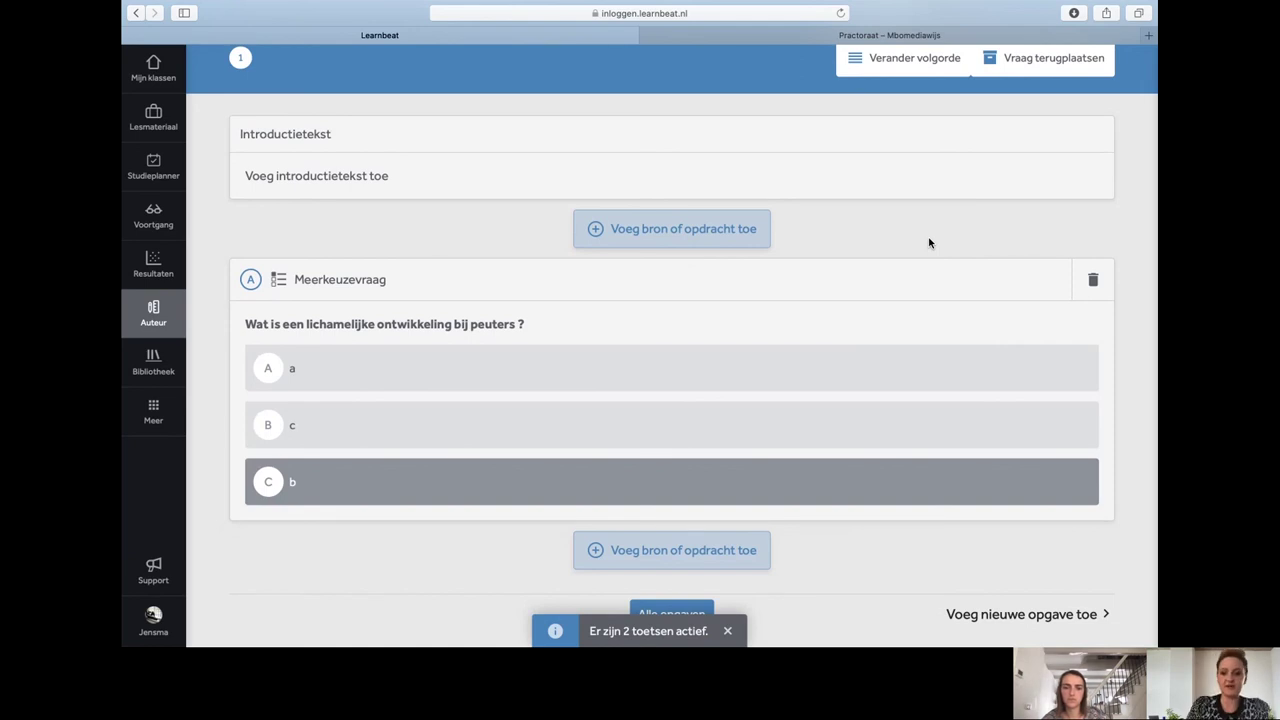
Add a second, empty exercise to the test and move it ahead of the multiple-choice exercise in the overview of all exercises
{"action": "scroll", "coordinate": [846, 434], "scroll_direction": "down", "scroll_amount": 2}
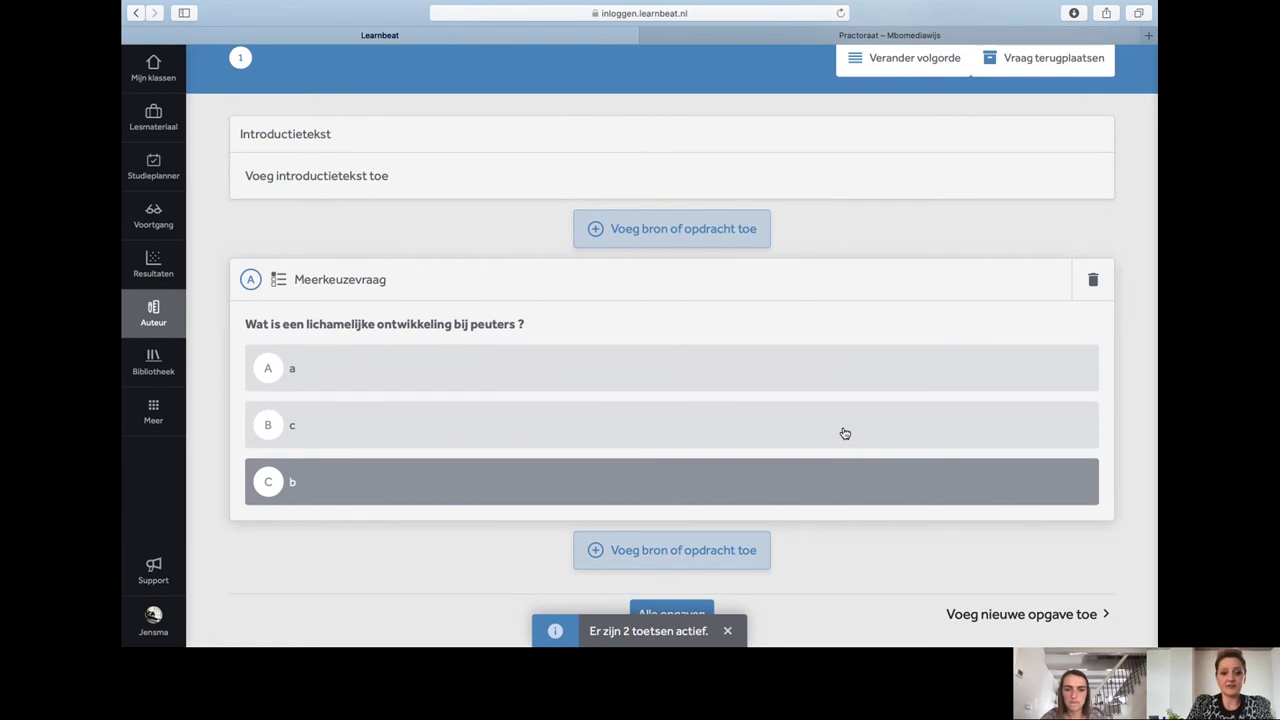
{"action": "left_click", "coordinate": [971, 617]}
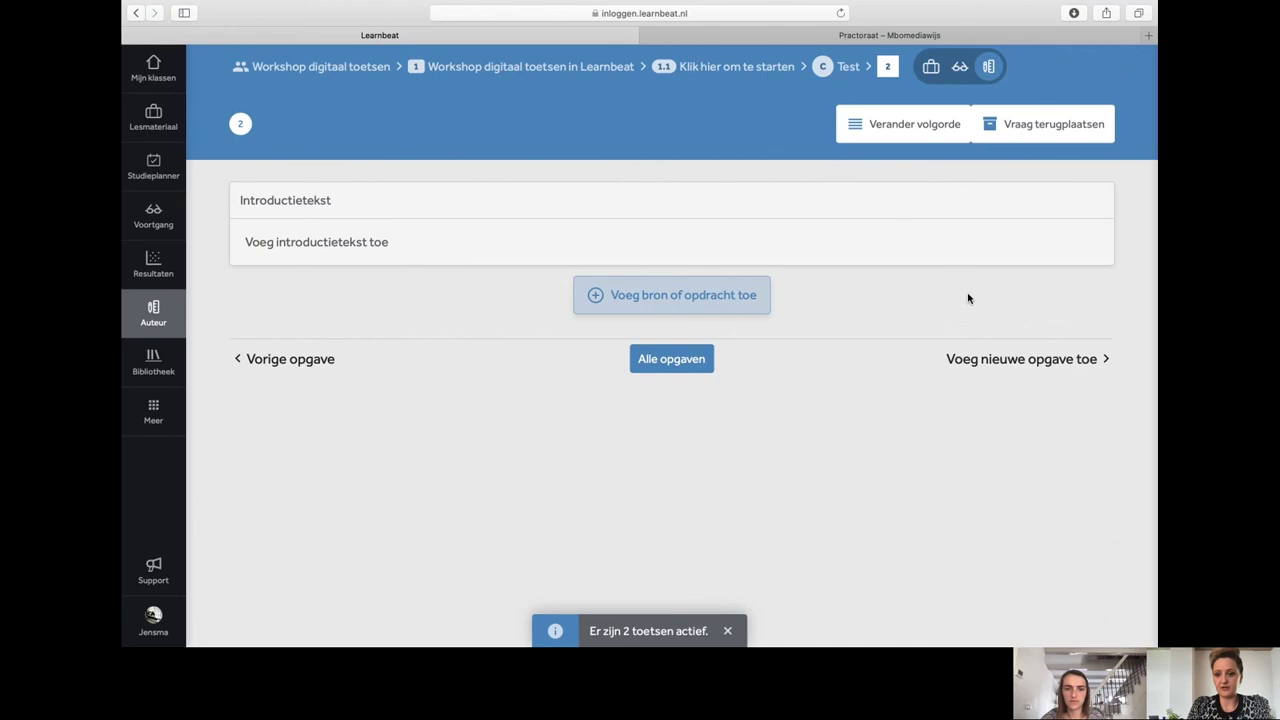
{"action": "left_click", "coordinate": [674, 362]}
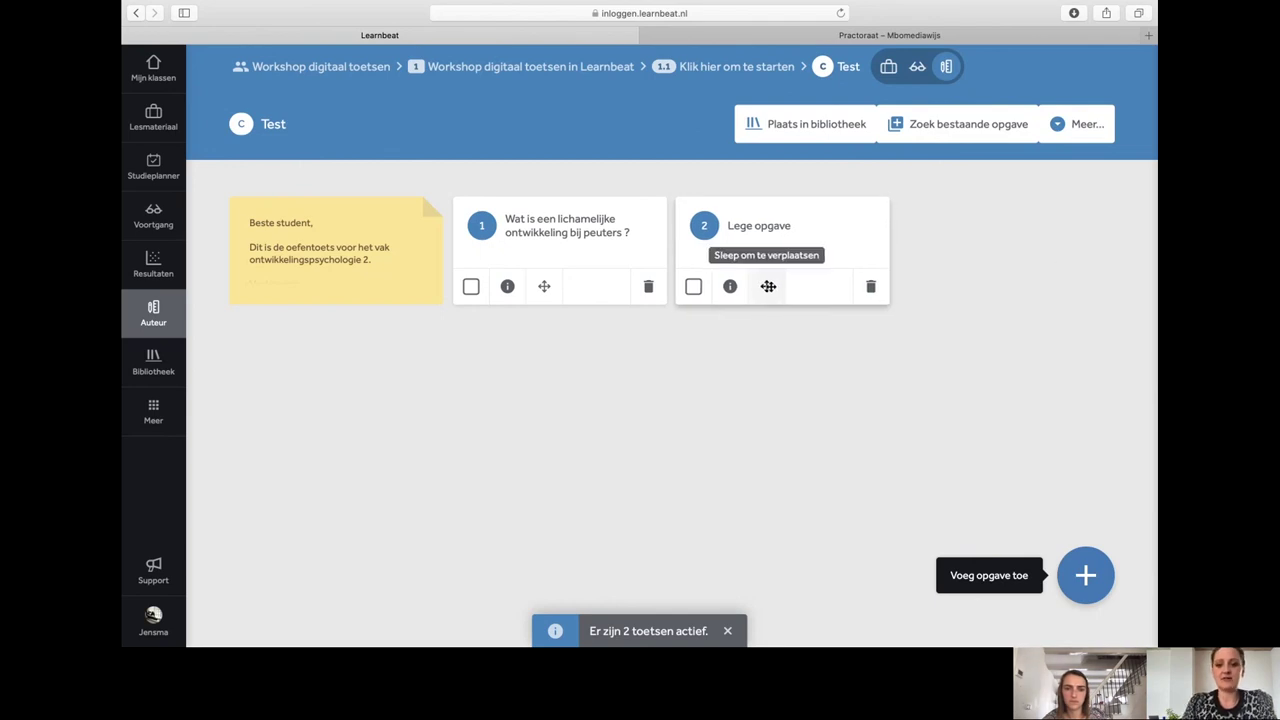
{"action": "left_click_drag", "start_coordinate": [770, 286], "coordinate": [542, 286]}
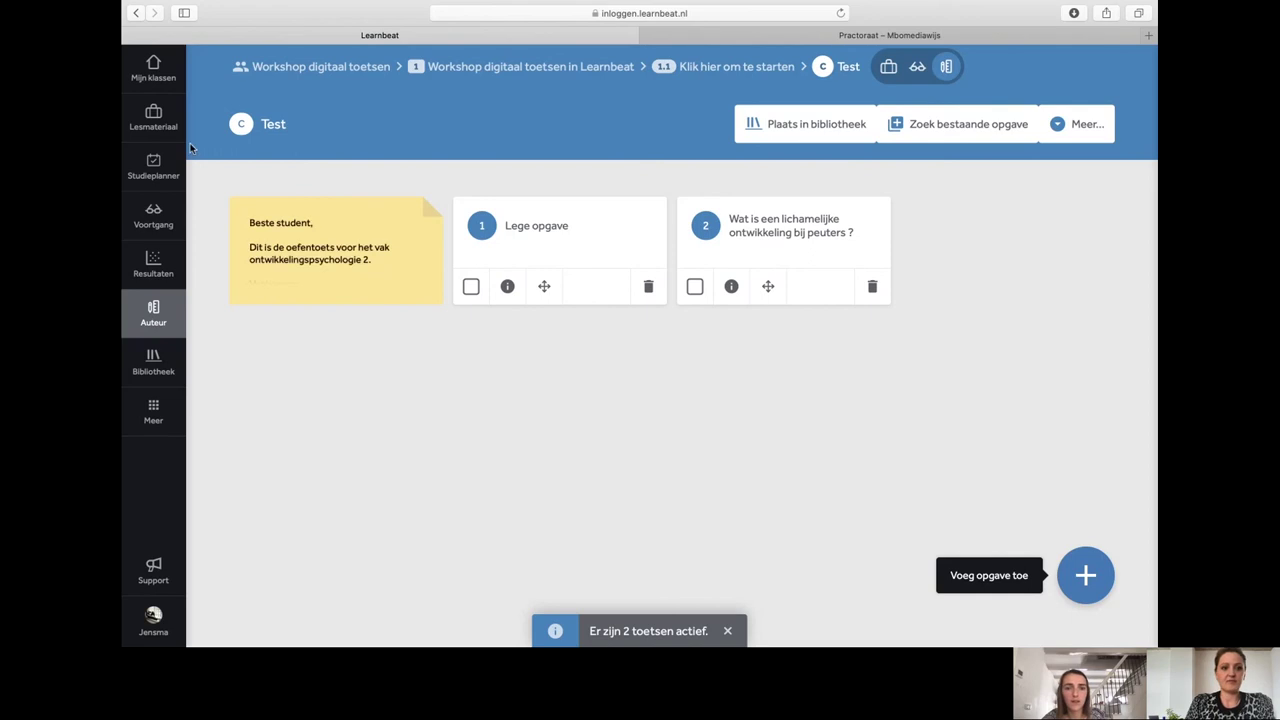
Leave the test and go back to the paragraph overview of the chapter "Workshop digitaal toetsen in Learnbeat"
{"action": "left_click", "coordinate": [138, 14]}
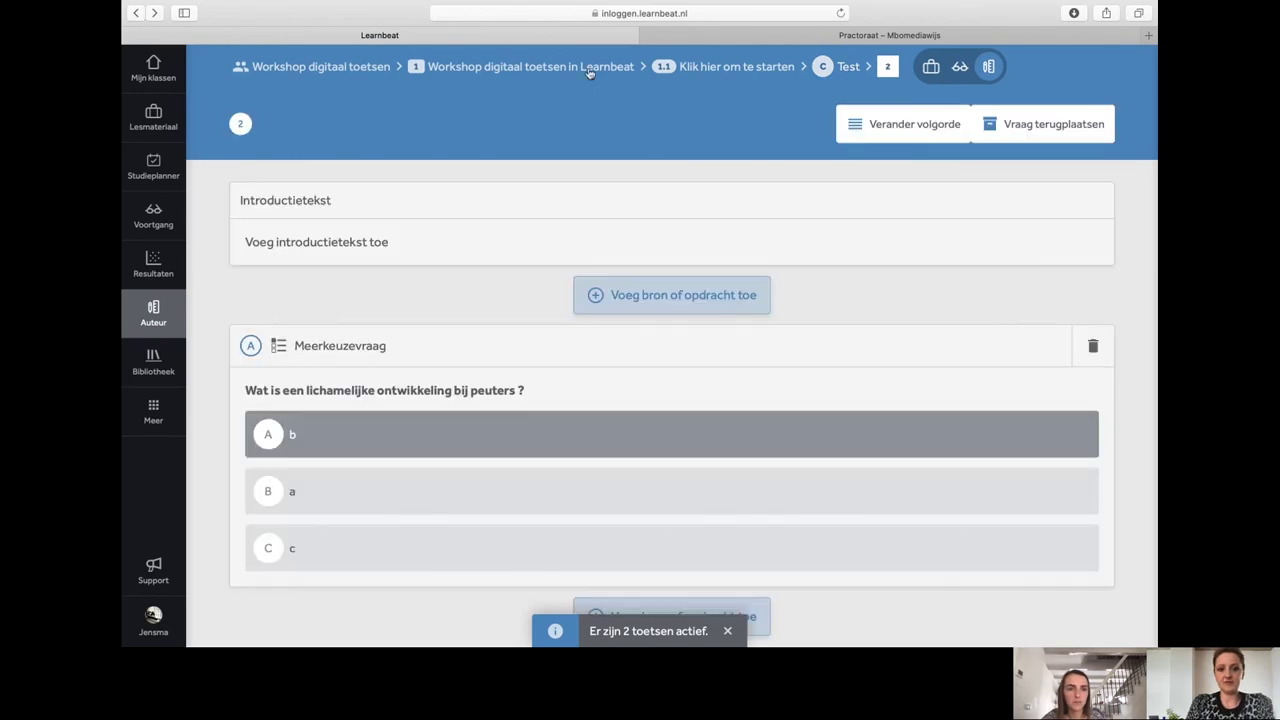
{"action": "left_click", "coordinate": [586, 66]}
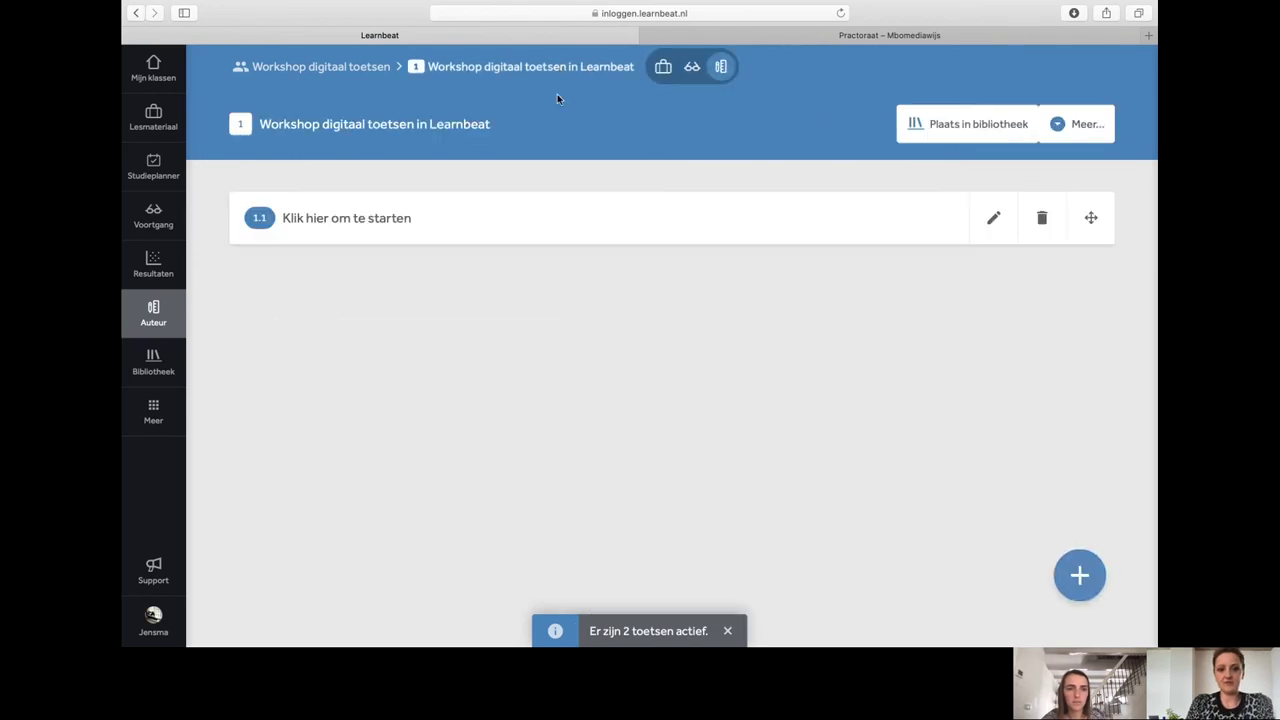
{"action": "left_click", "coordinate": [374, 66]}
{"action": "left_click", "coordinate": [407, 239]}
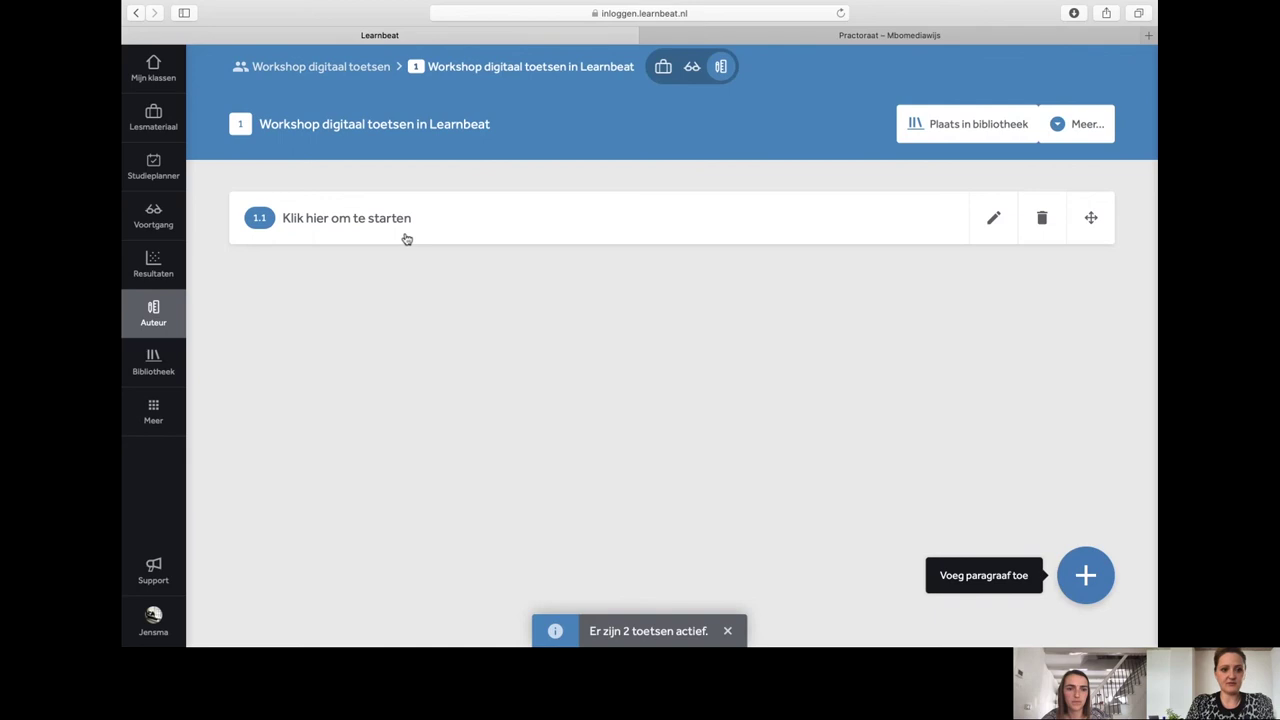
Open the (A) test in paragraph "Klik hier om te starten", switch to its Voortgang view and look through the students' test statuses
{"action": "left_click", "coordinate": [401, 231]}
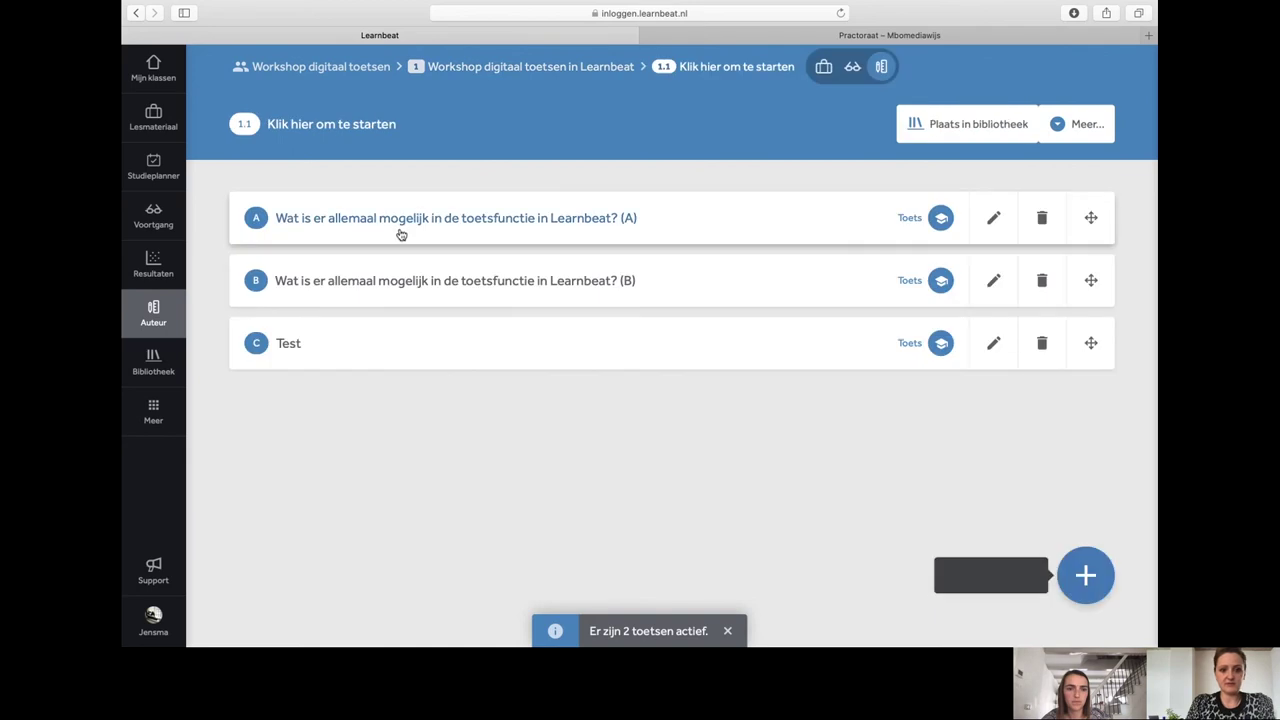
{"action": "left_click", "coordinate": [518, 220]}
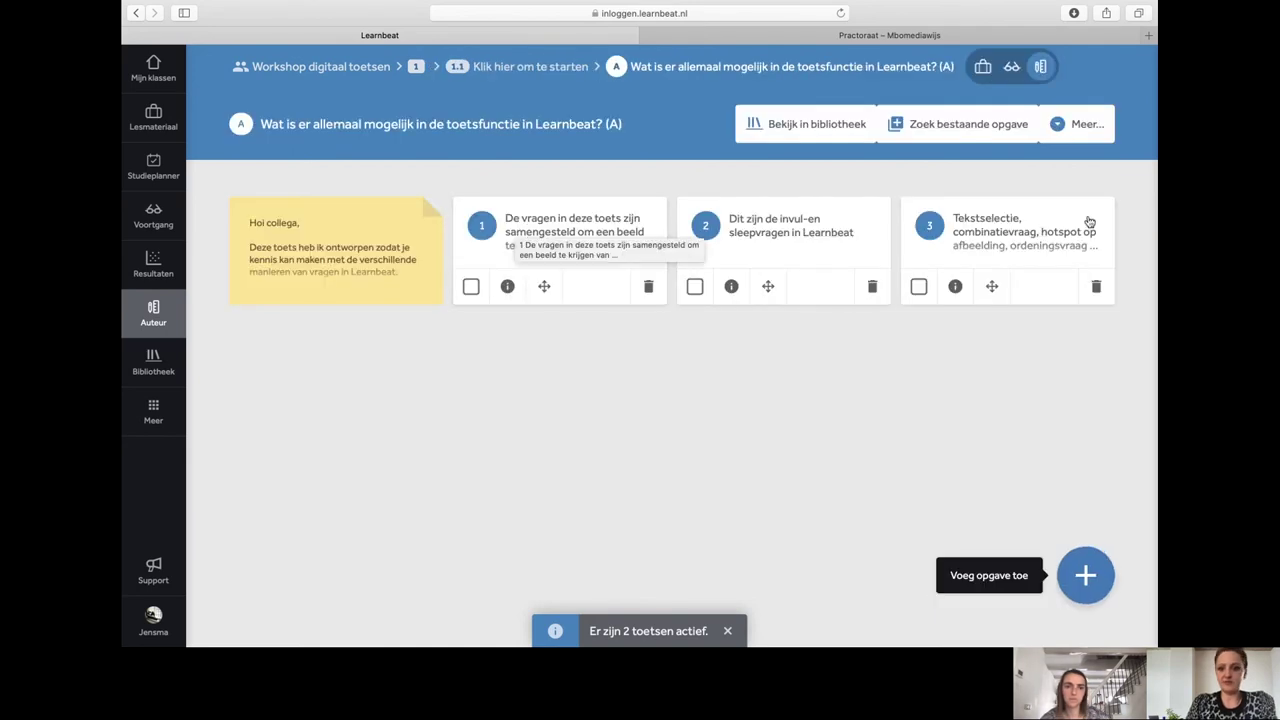
{"action": "left_click", "coordinate": [1012, 70]}
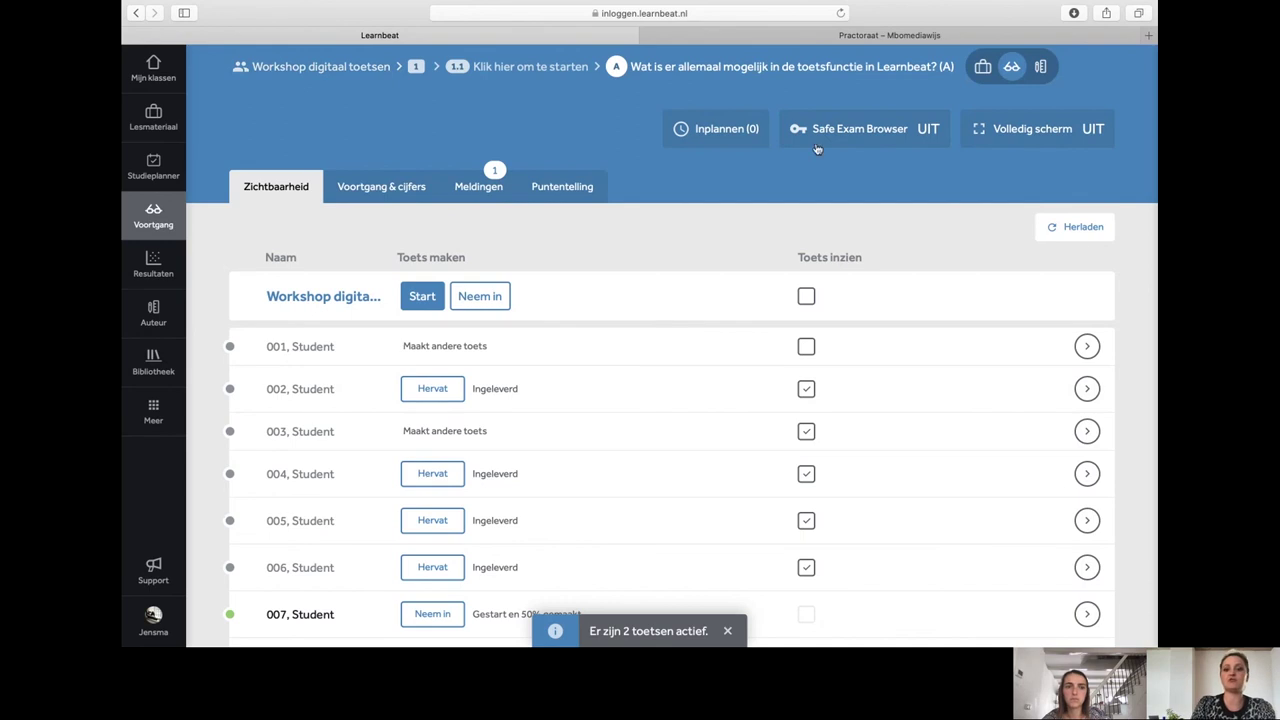
{"action": "scroll", "coordinate": [650, 325], "scroll_direction": "down", "scroll_amount": 2}
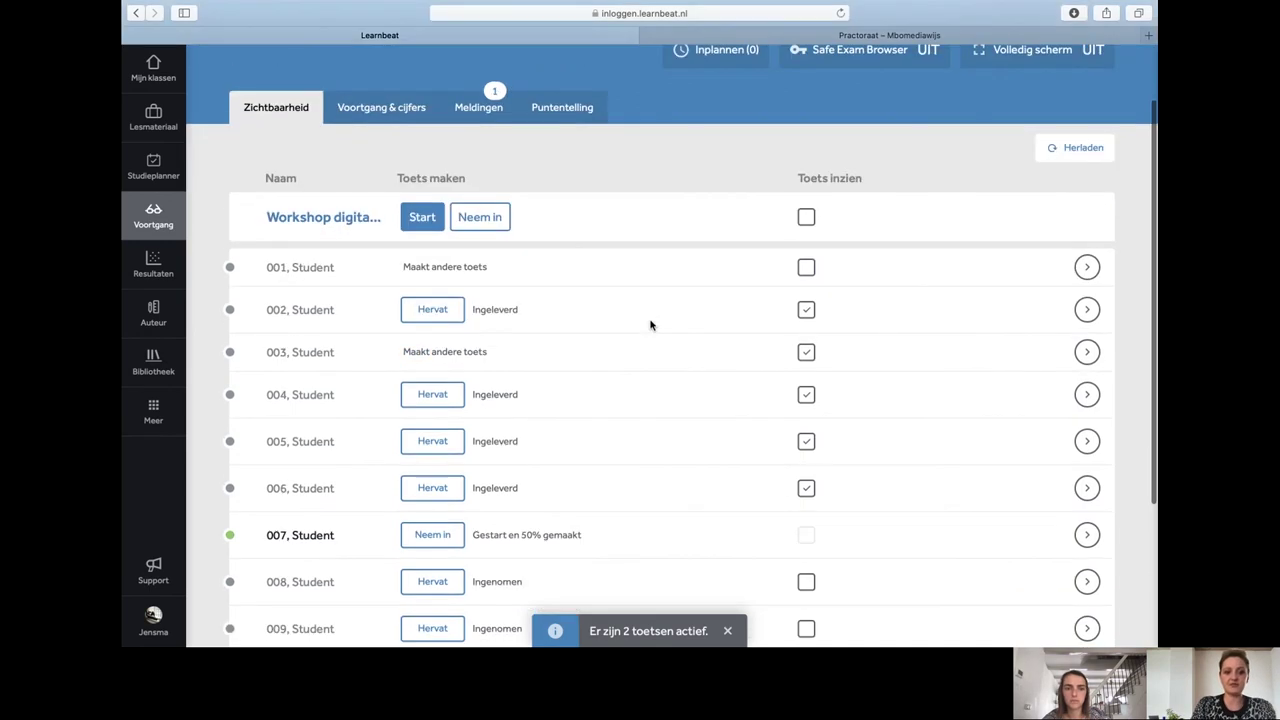
{"action": "scroll", "coordinate": [340, 630], "scroll_direction": "down", "scroll_amount": 1}
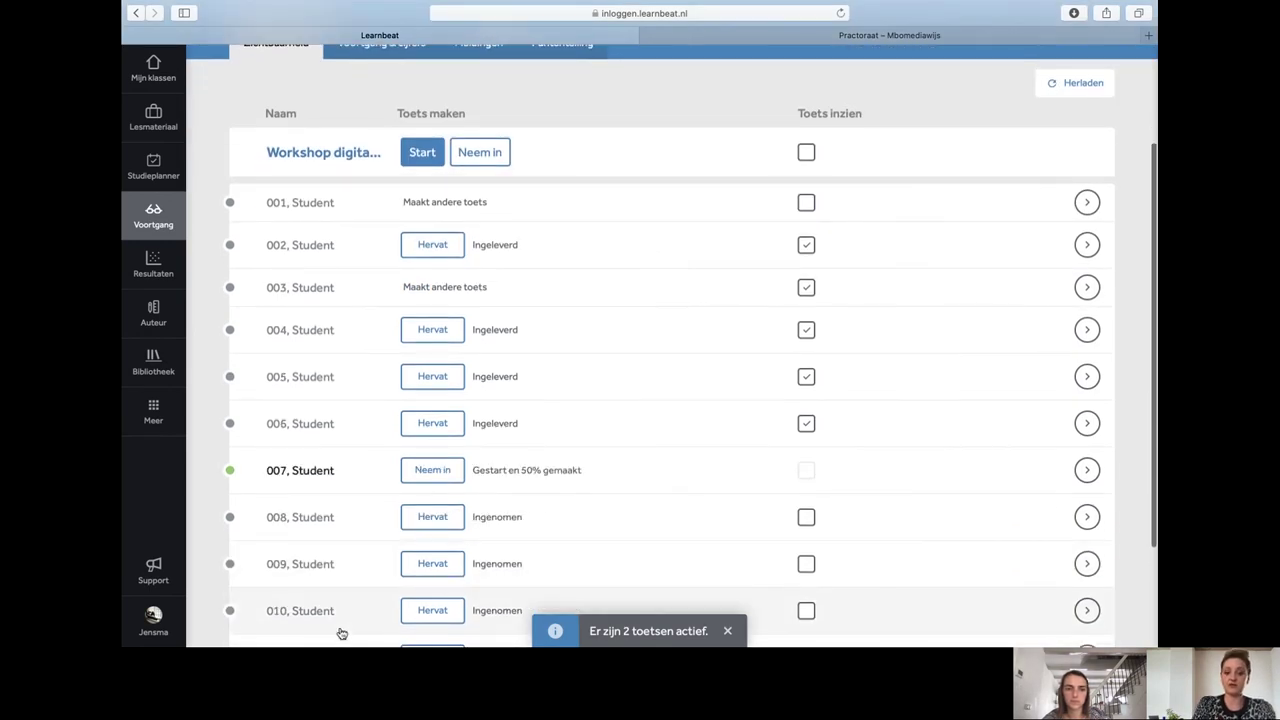
{"action": "scroll", "coordinate": [341, 633], "scroll_direction": "up", "scroll_amount": 3}
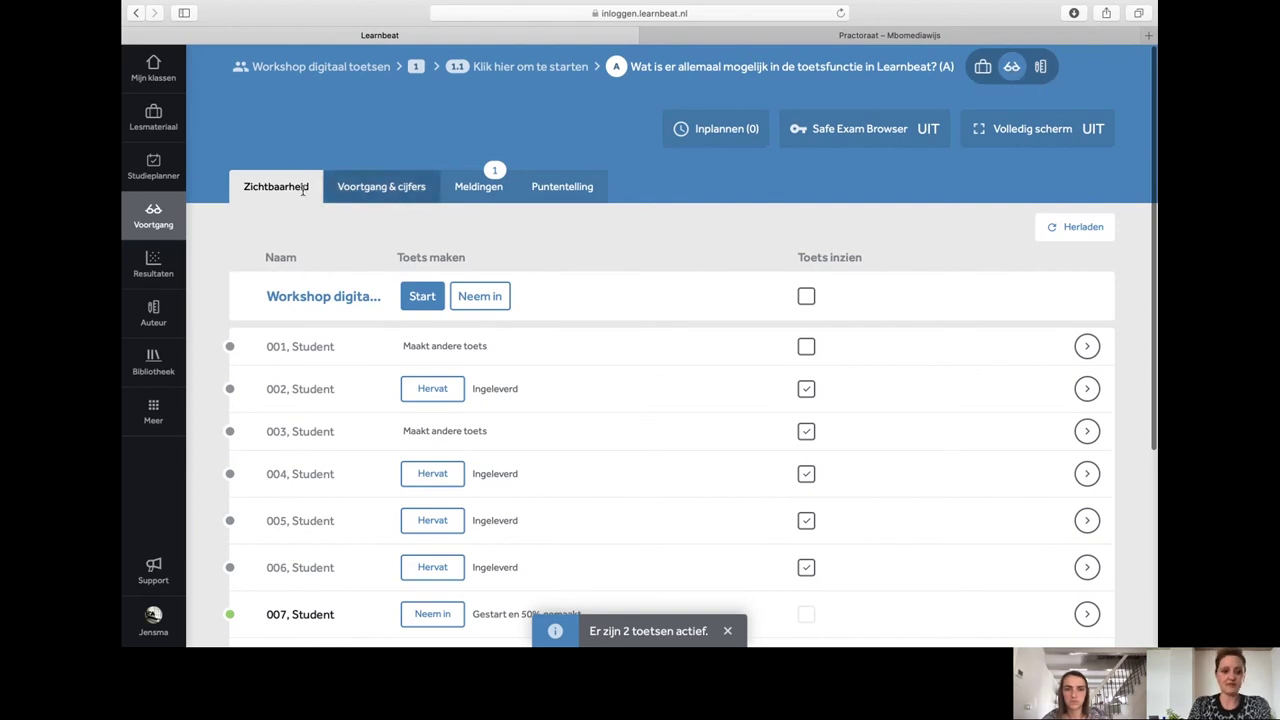
Start the test for the whole class (Hele klas)
{"action": "left_click", "coordinate": [418, 298]}
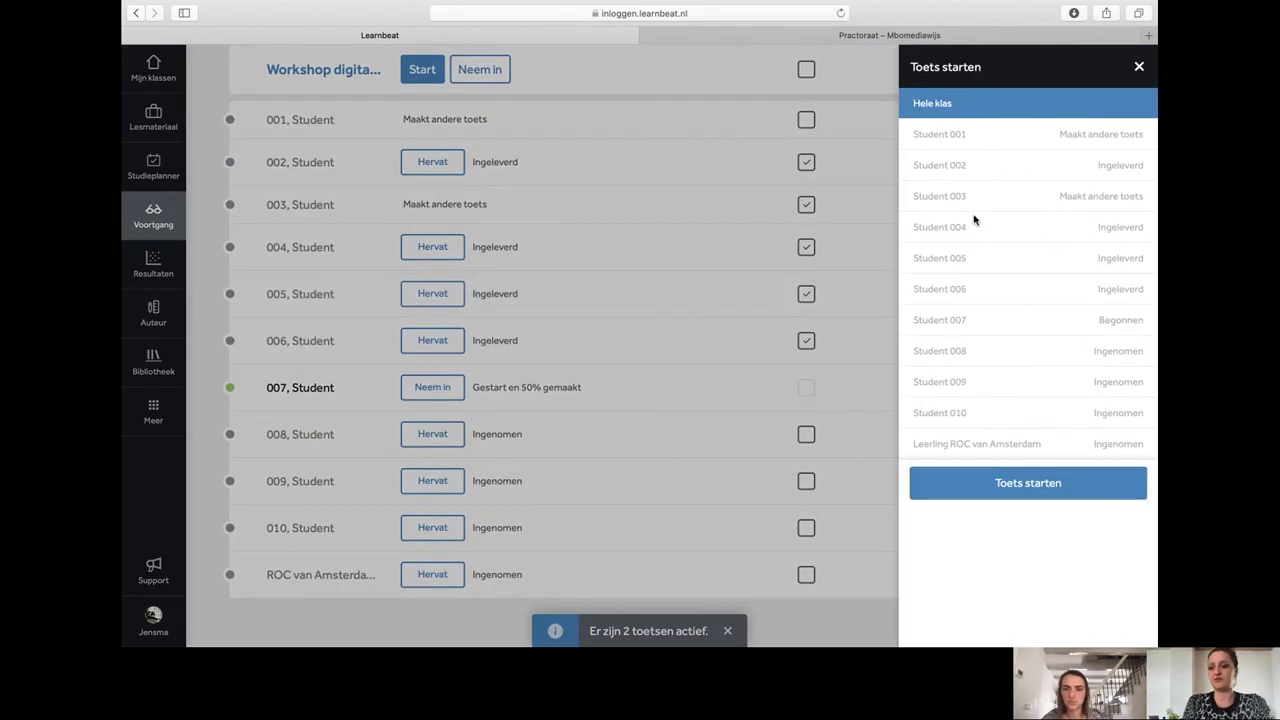
{"action": "left_click", "coordinate": [962, 473]}
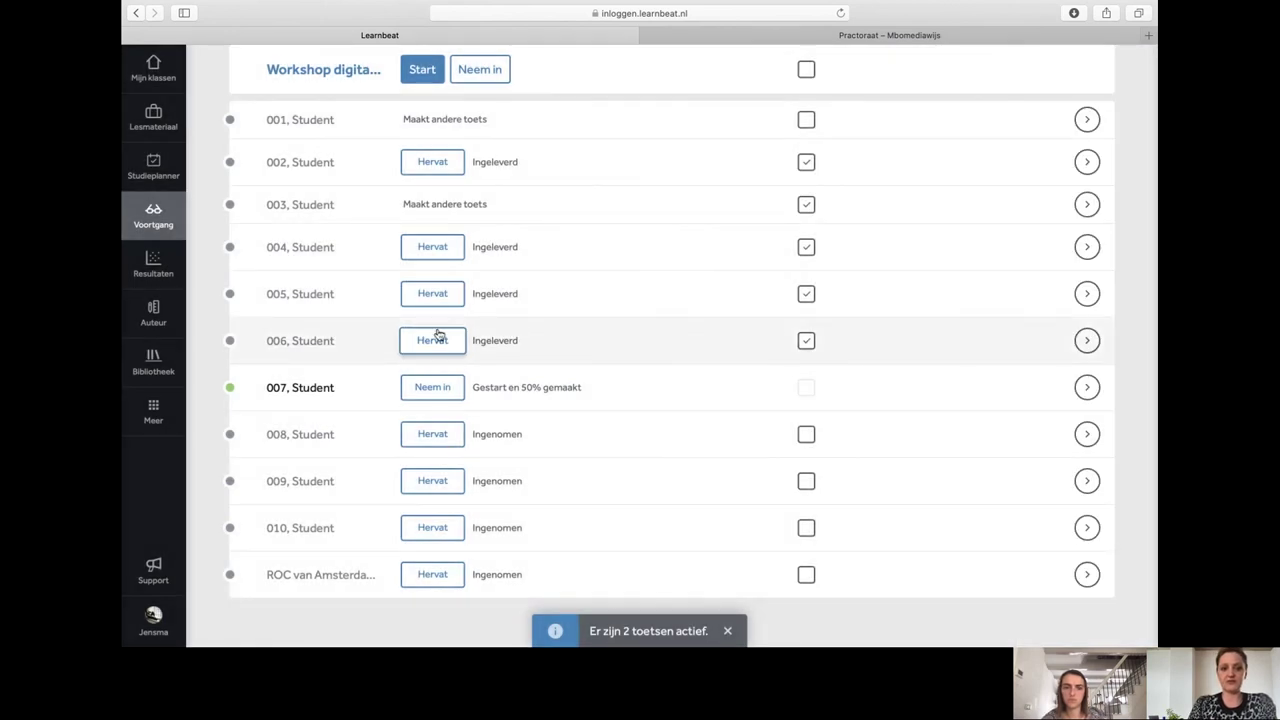
{"action": "scroll", "coordinate": [437, 335], "scroll_direction": "up", "scroll_amount": 2}
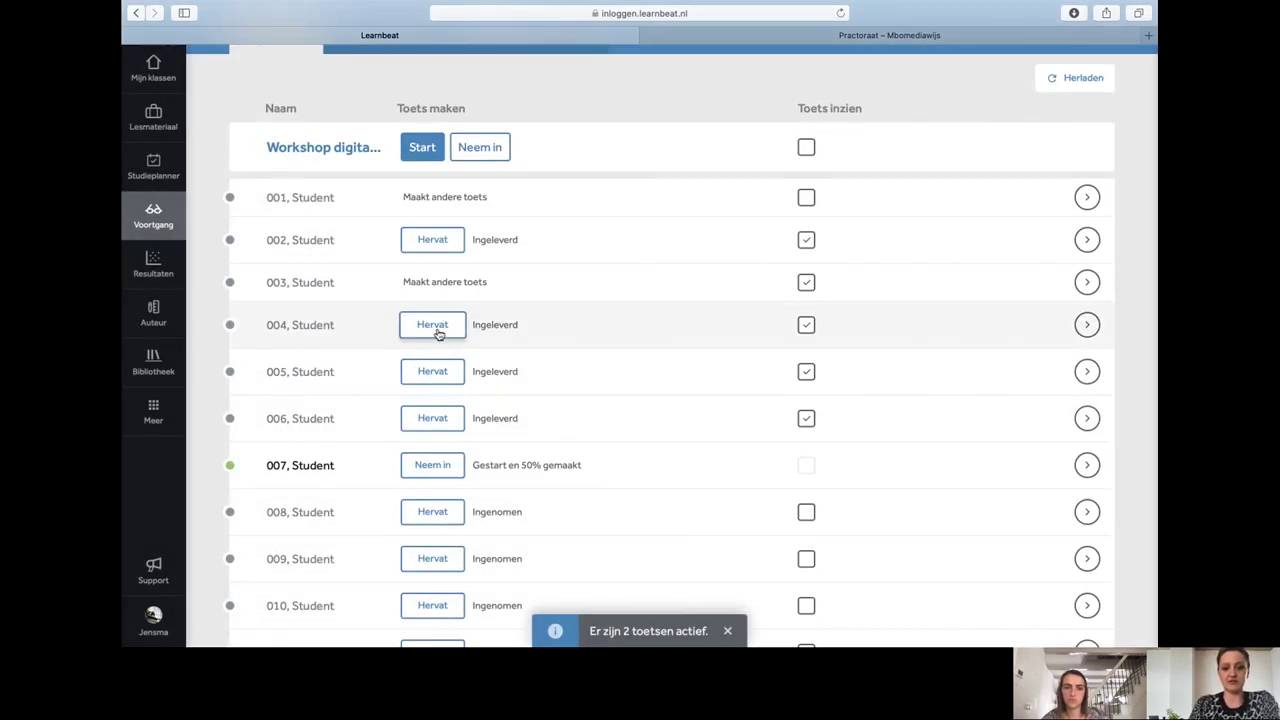
Take in the running test of Student 007 only, closing it for that student
{"action": "left_click", "coordinate": [497, 154]}
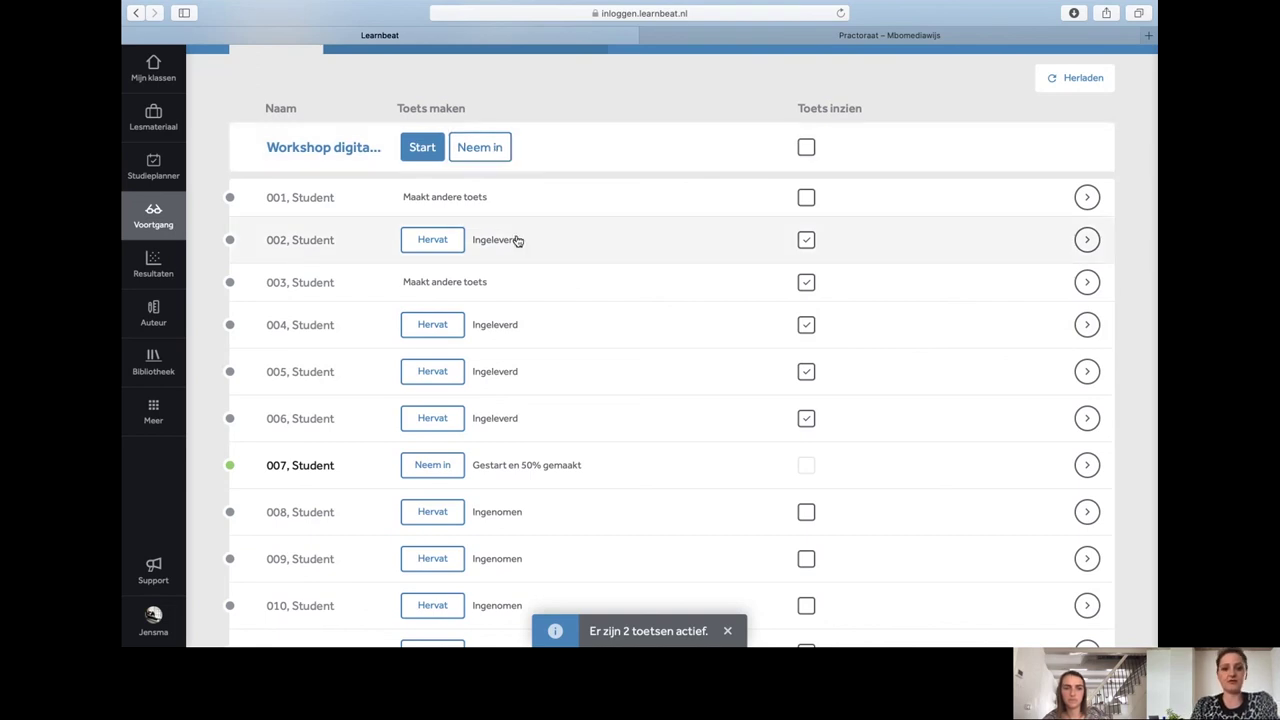
{"action": "left_click", "coordinate": [438, 476]}
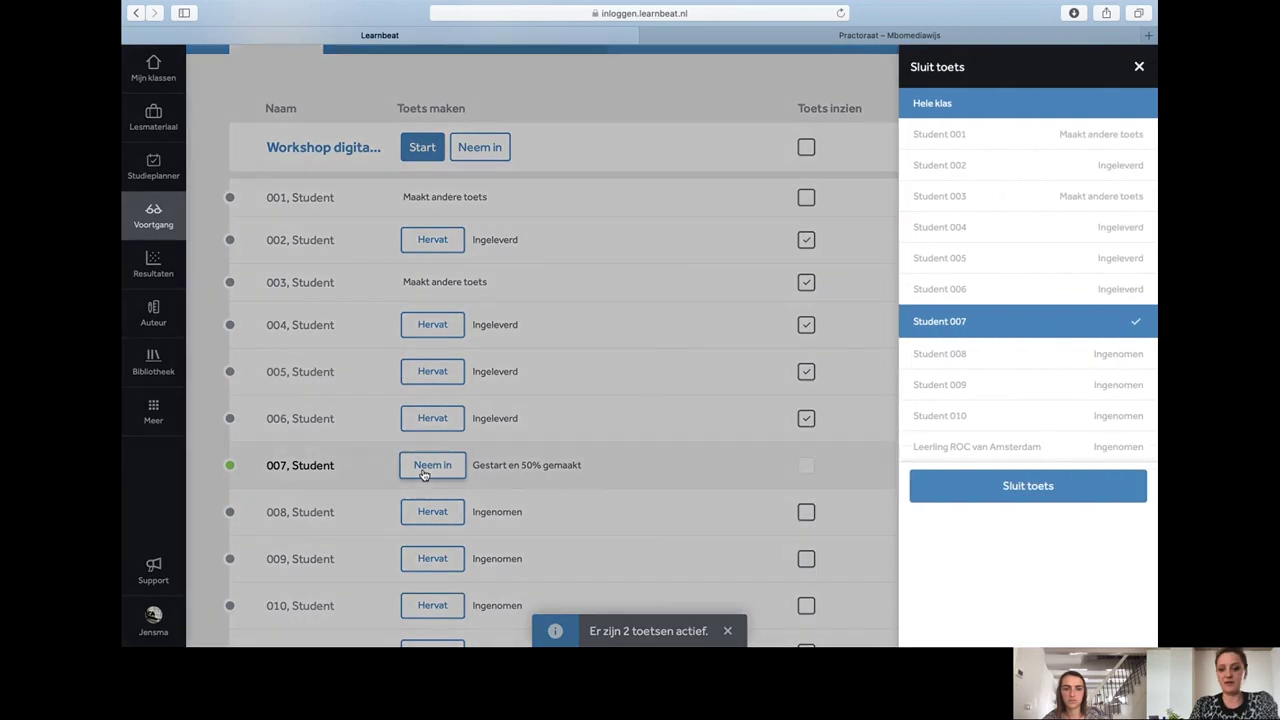
{"action": "left_click", "coordinate": [1025, 489]}
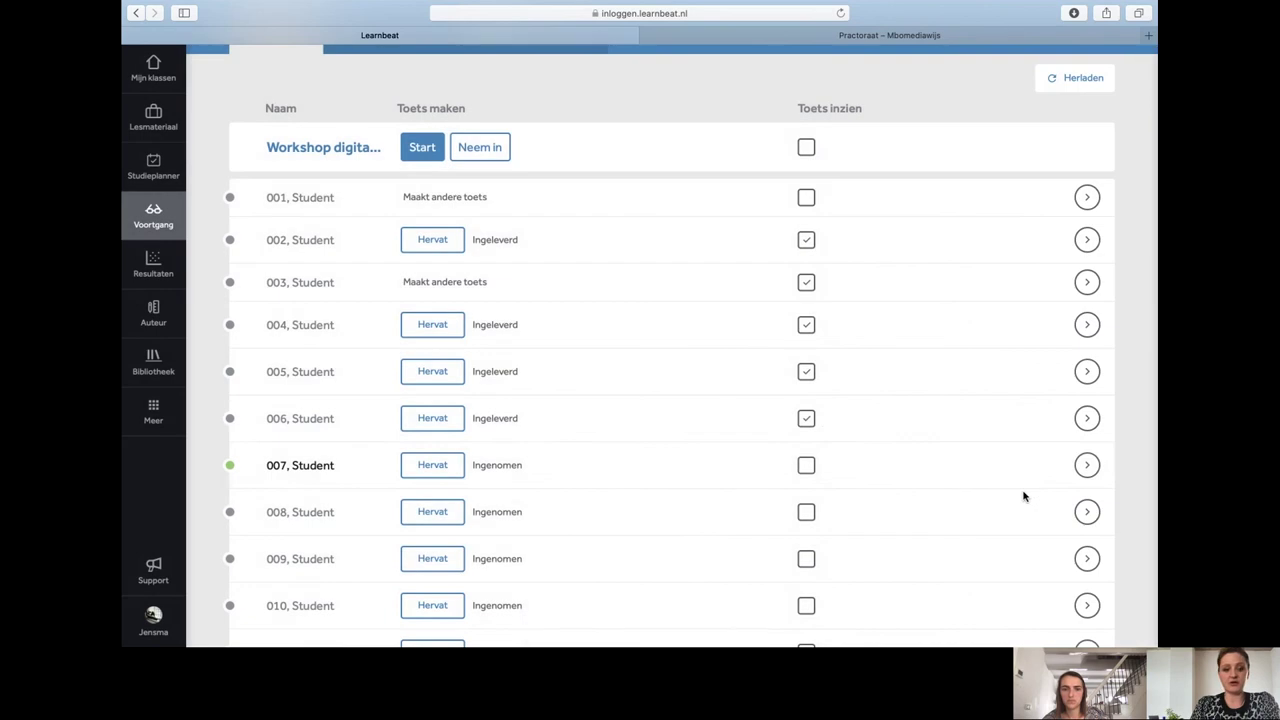
{"action": "scroll", "coordinate": [470, 408], "scroll_direction": "up", "scroll_amount": 3}
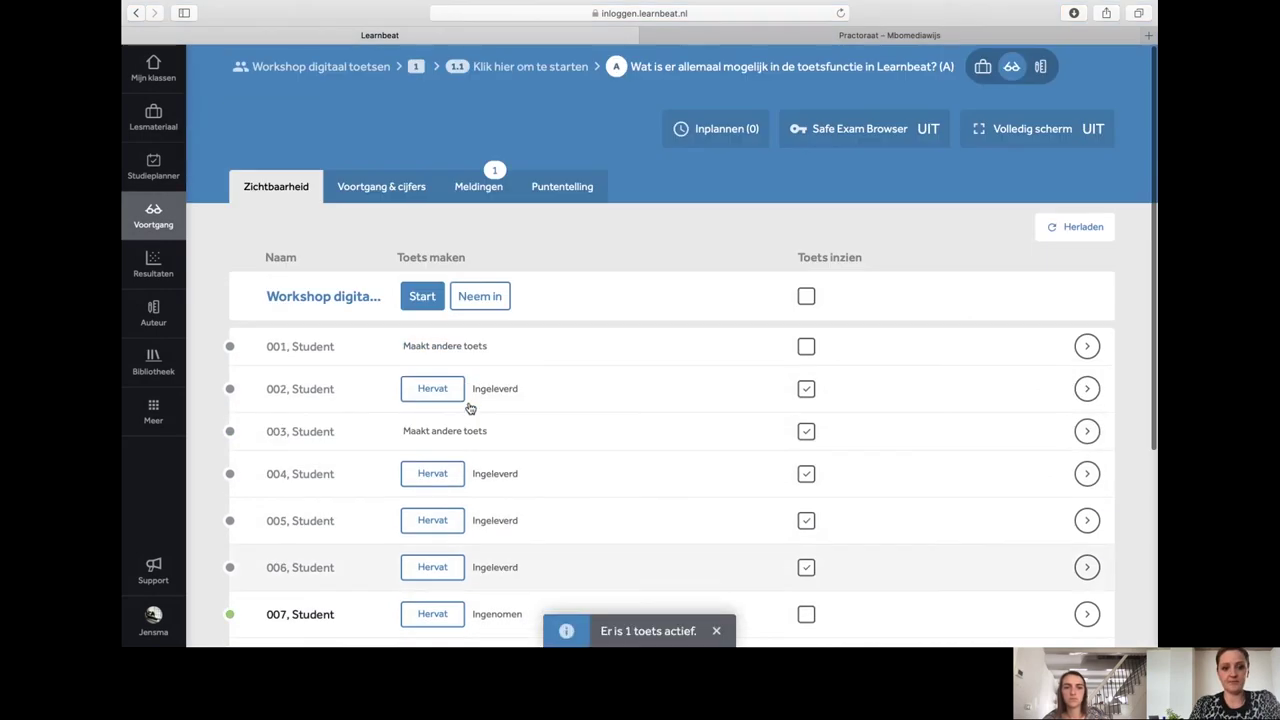